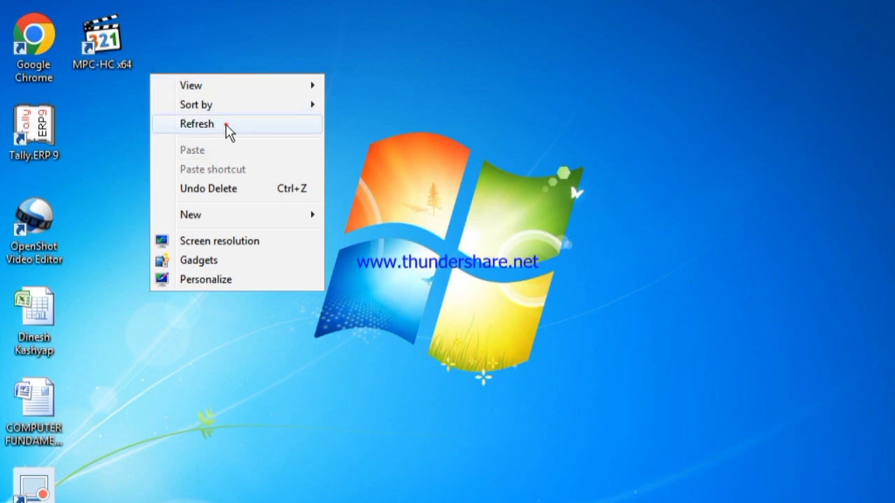
Step: Refresh the desktop from its right-click menu
{"action": "left_click", "coordinate": [226, 126]}
{"action": "right_click", "coordinate": [226, 125]}
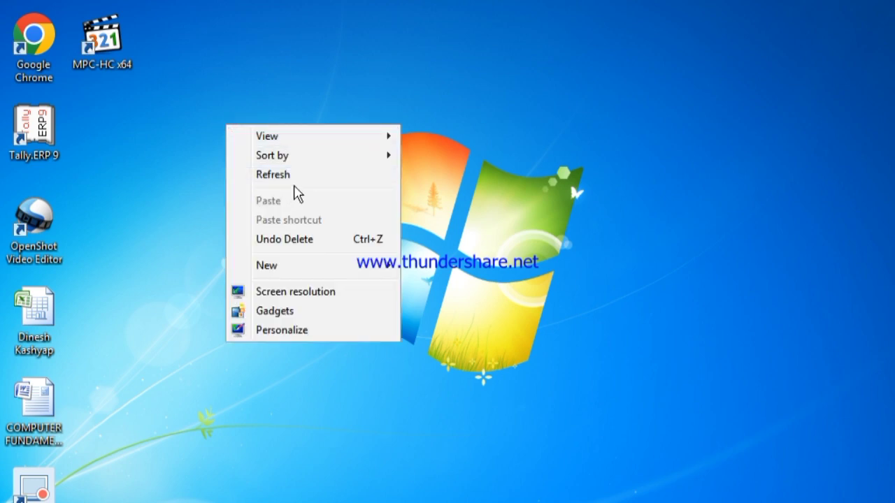
{"action": "left_click", "coordinate": [294, 171]}
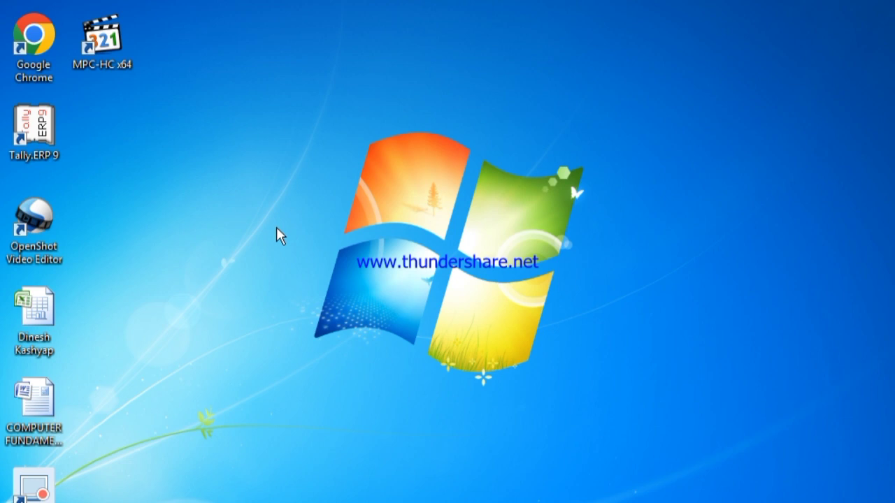
Step: Launch Excel from the Windows Run dialog by typing ex
{"action": "key", "text": "super+r"}
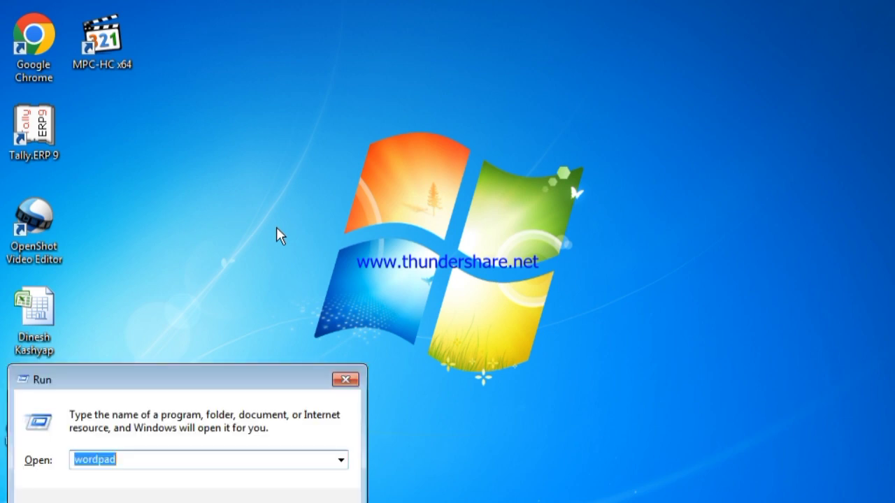
{"action": "type", "text": "excel"}
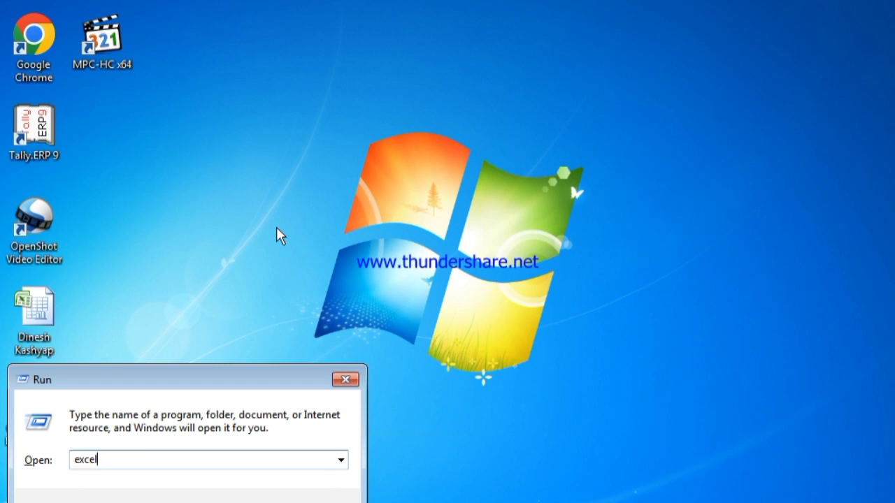
{"action": "key", "text": "Return"}
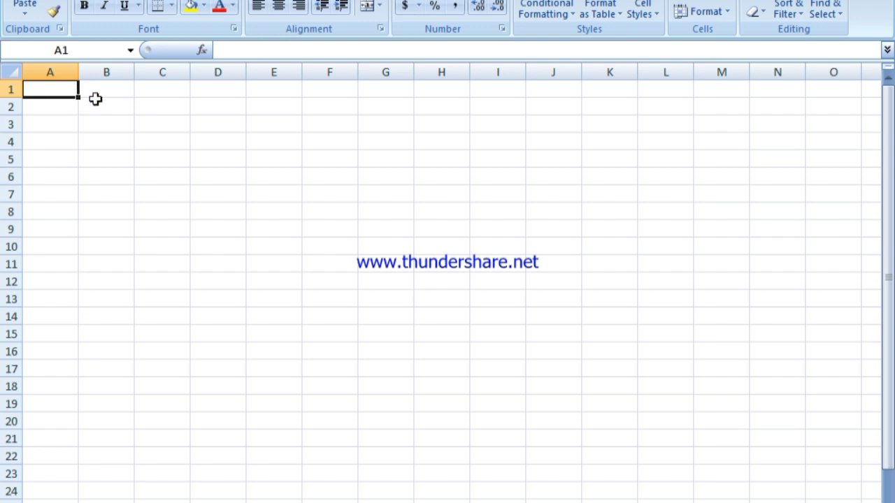
Step: Merge D3:J4 and enter the title ADDMITION FORM 2023 in it
{"action": "left_click_drag", "start_coordinate": [207, 122], "coordinate": [381, 135]}
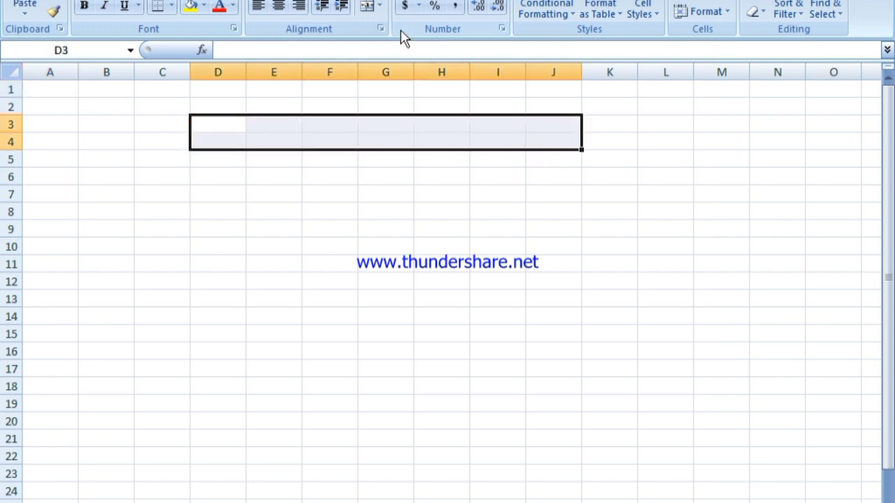
{"action": "left_click", "coordinate": [366, 7]}
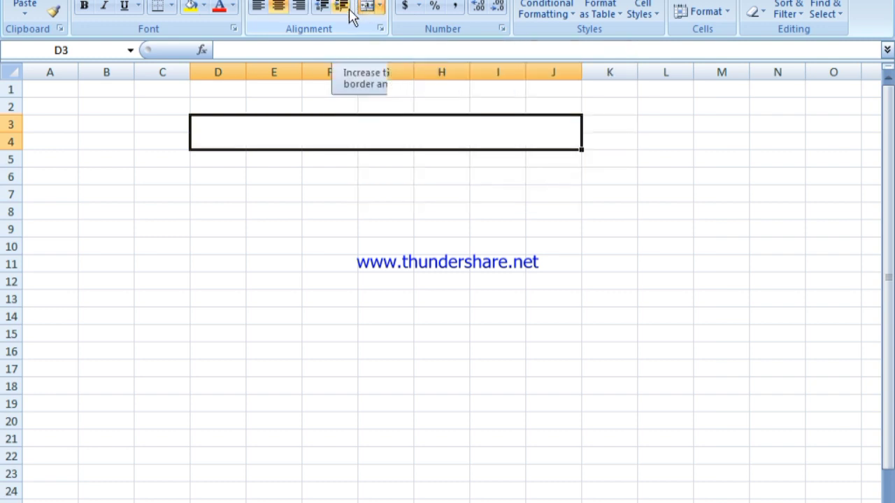
{"action": "type", "text": "a"}
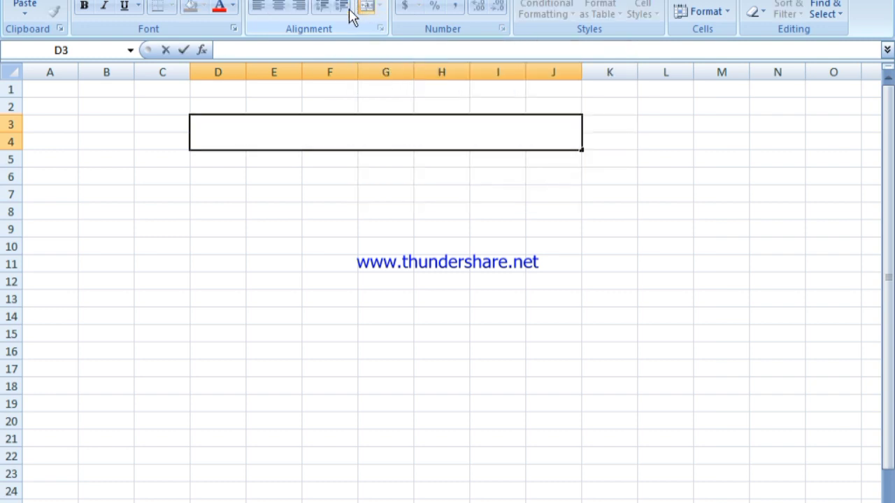
{"action": "type", "text": "ADDMI"}
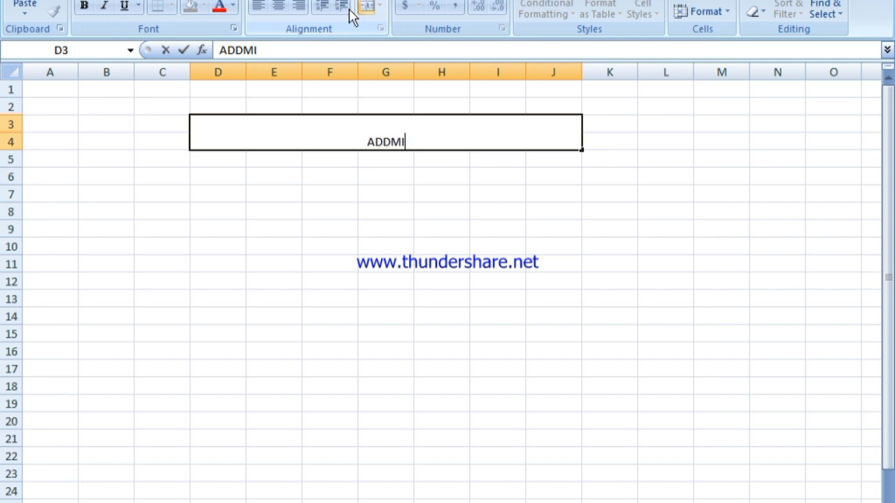
{"action": "type", "text": "TION FO"}
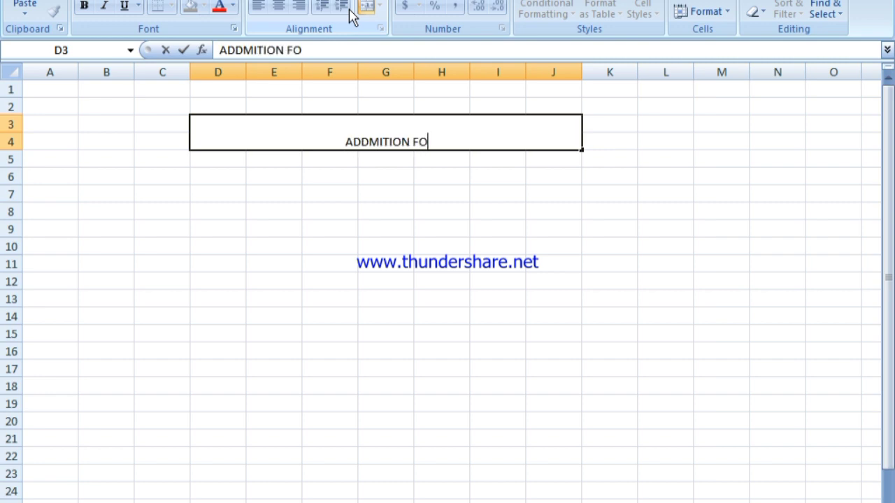
{"action": "type", "text": "RM 2023"}
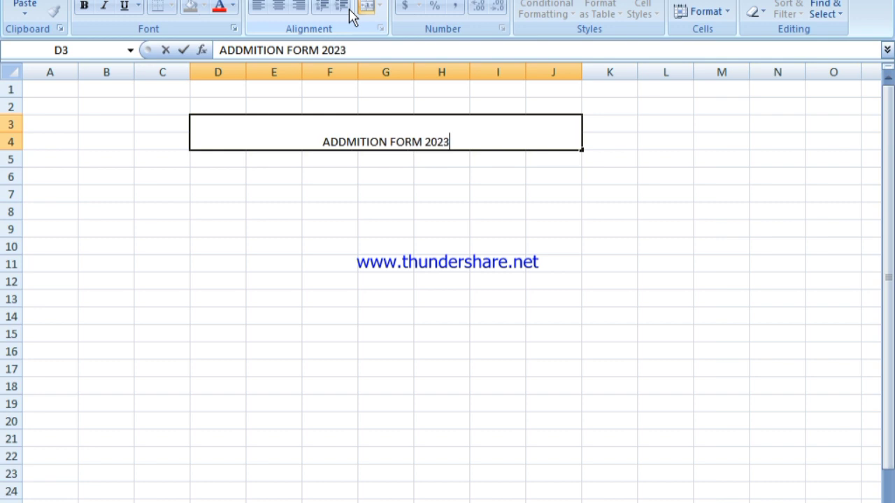
{"action": "left_click", "coordinate": [362, 184]}
{"action": "left_click", "coordinate": [337, 126]}
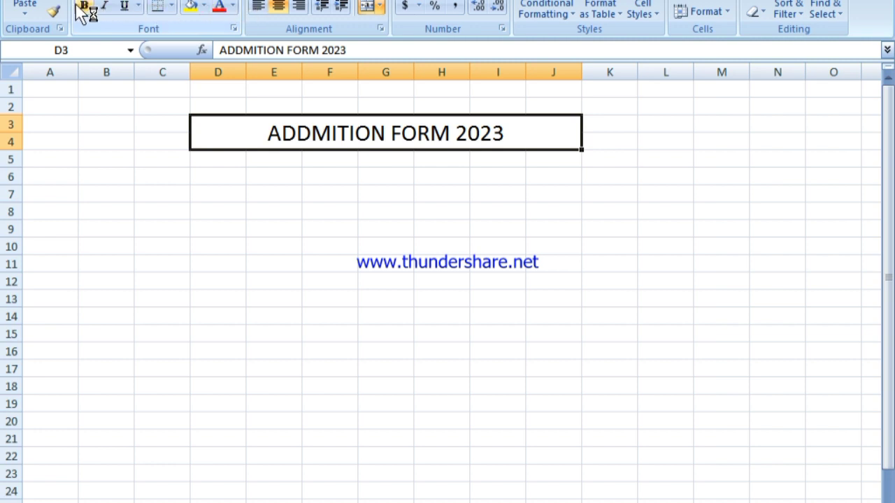
Step: Give the title cell a red fill and white font colour
{"action": "left_click", "coordinate": [203, 5]}
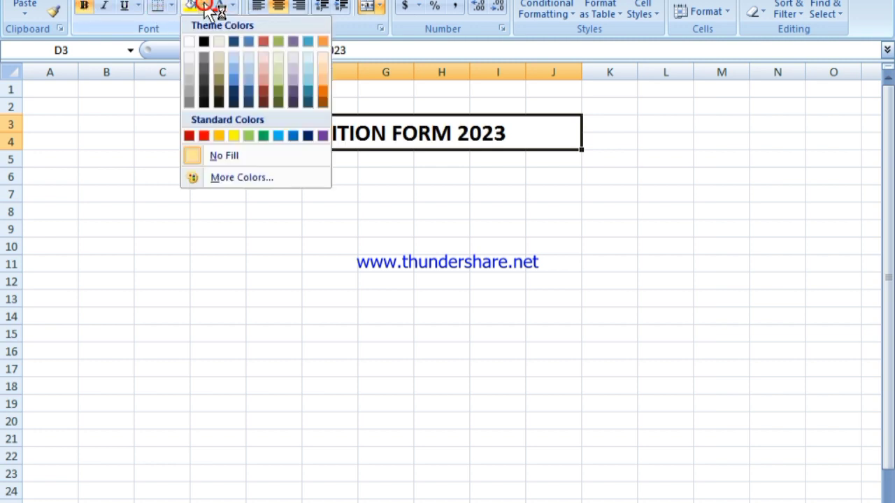
{"action": "left_click", "coordinate": [202, 137]}
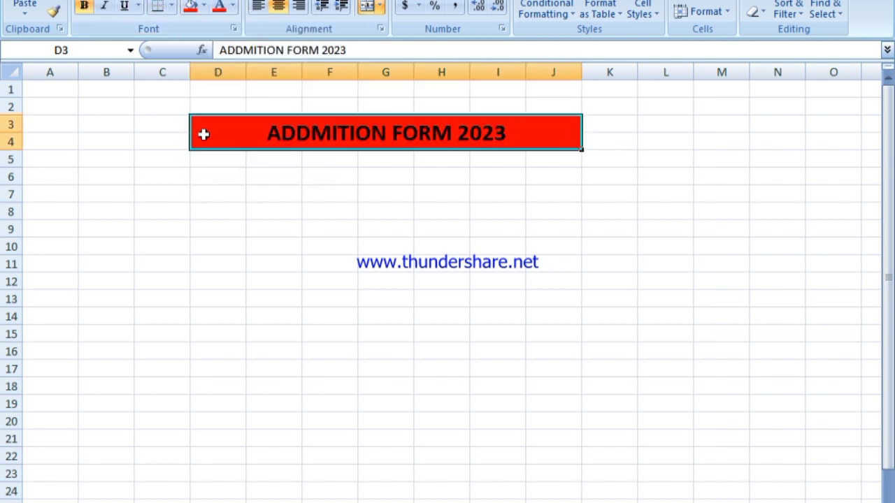
{"action": "left_click", "coordinate": [237, 7]}
{"action": "left_click", "coordinate": [218, 63]}
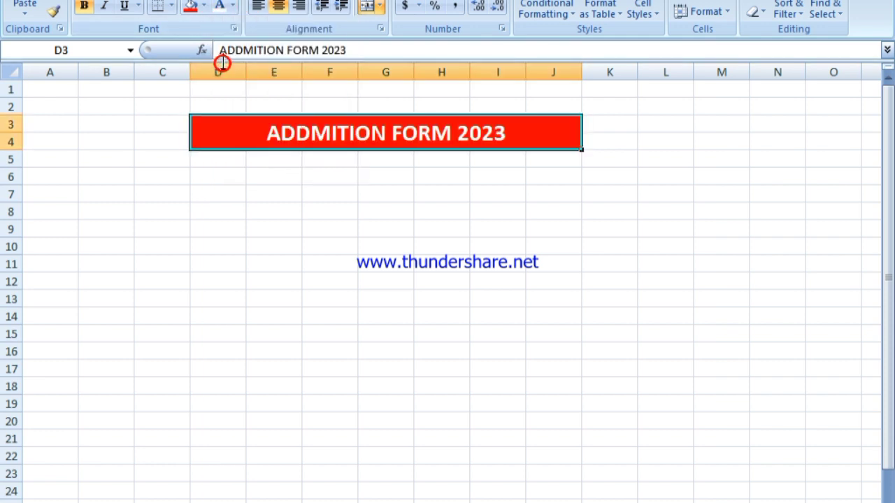
{"action": "left_click", "coordinate": [230, 192]}
{"action": "type", "text": "NAME"}
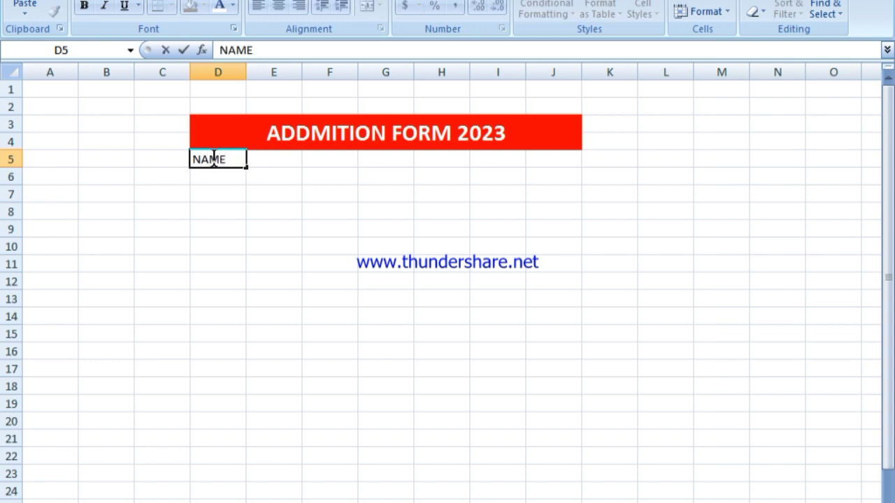
Step: Enter the labels NAME, F NAME, ADD, GENDER, QUALIFICATION and MOB on alternate rows of column D
{"action": "key", "text": "Return"}
{"action": "key", "text": "Return"}
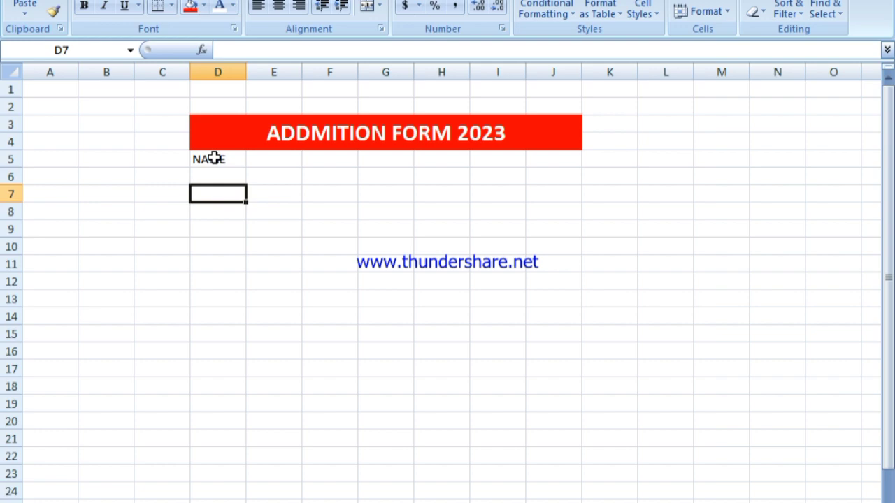
{"action": "type", "text": "F NAME"}
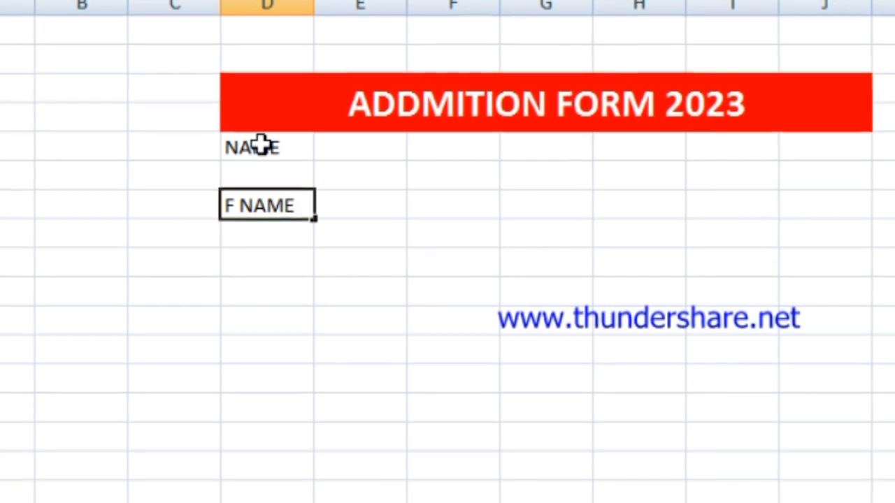
{"action": "key", "text": "Return"}
{"action": "key", "text": "Return"}
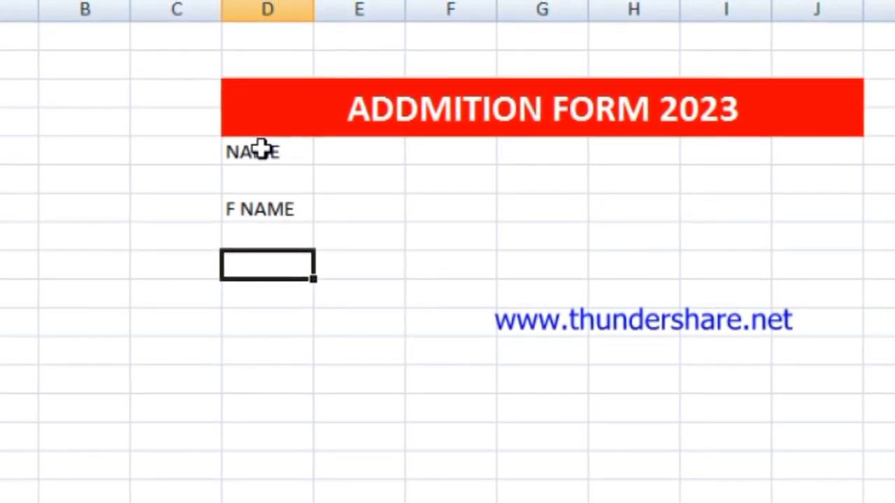
{"action": "type", "text": "ADD"}
{"action": "key", "text": "Return"}
{"action": "key", "text": "Return"}
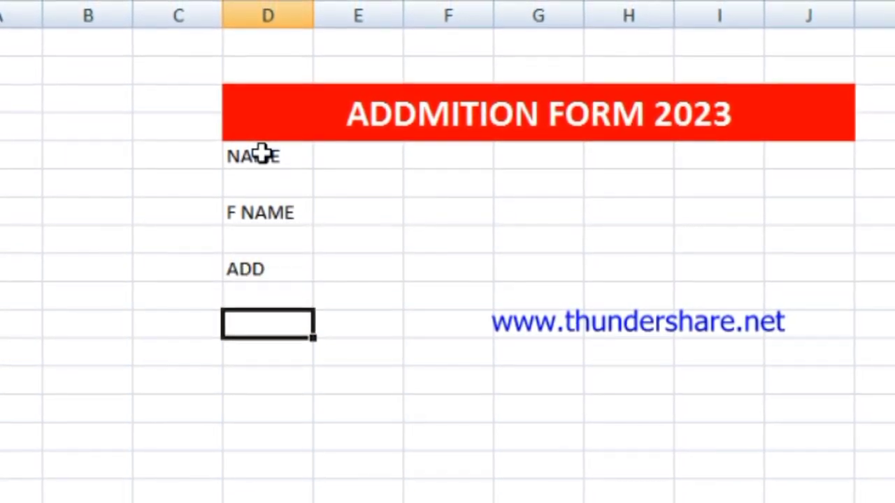
{"action": "type", "text": "GE"}
{"action": "type", "text": "N"}
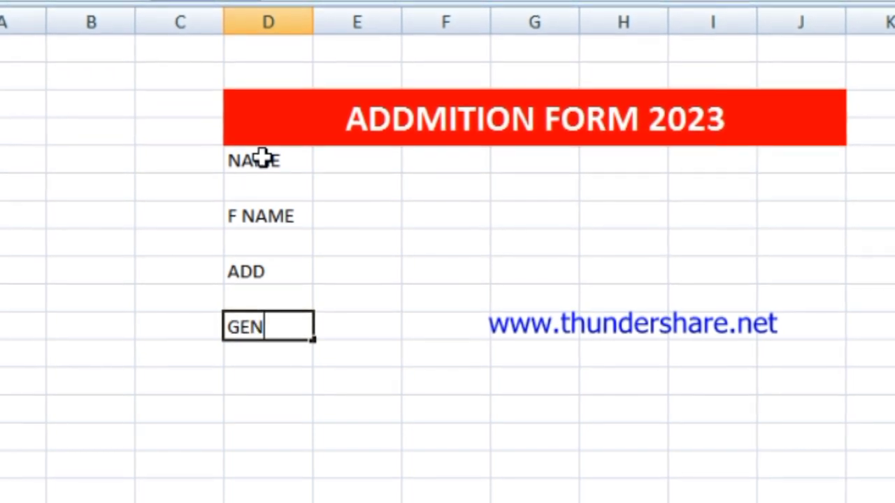
{"action": "key", "text": "Return"}
{"action": "key", "text": "Return"}
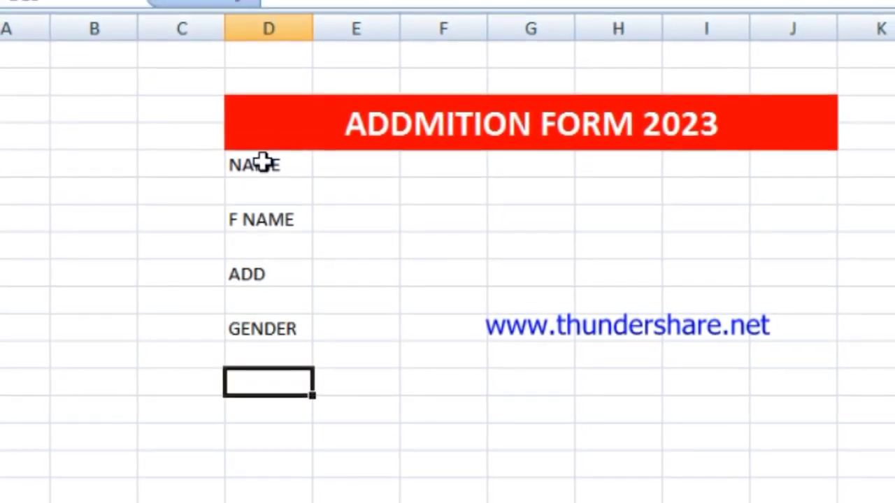
{"action": "type", "text": "QUALIF"}
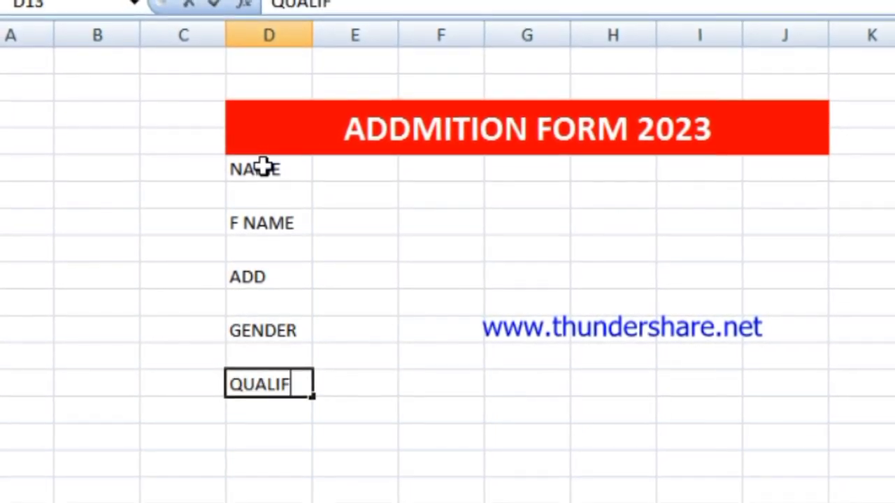
{"action": "type", "text": "ICATION"}
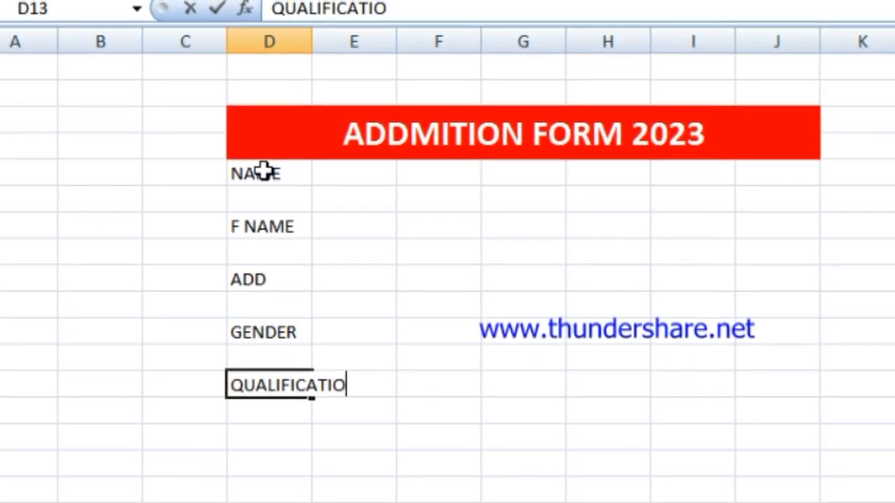
{"action": "key", "text": "Return"}
{"action": "key", "text": "Return"}
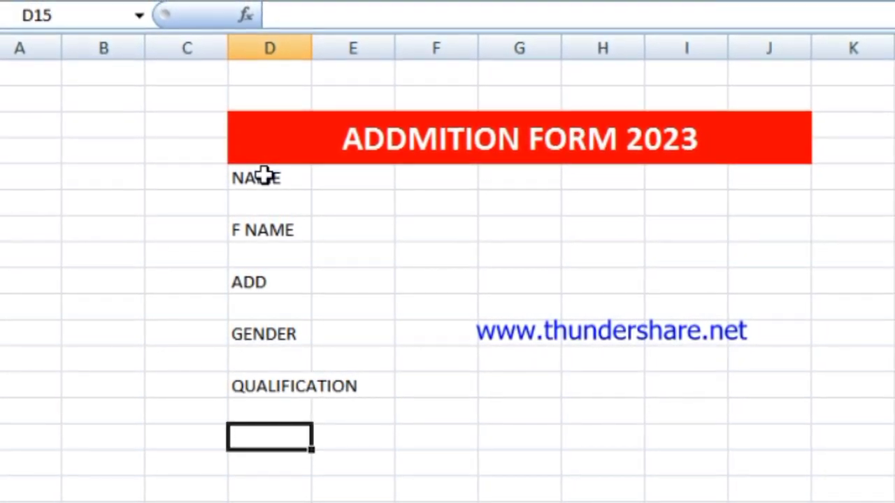
{"action": "type", "text": "MOB"}
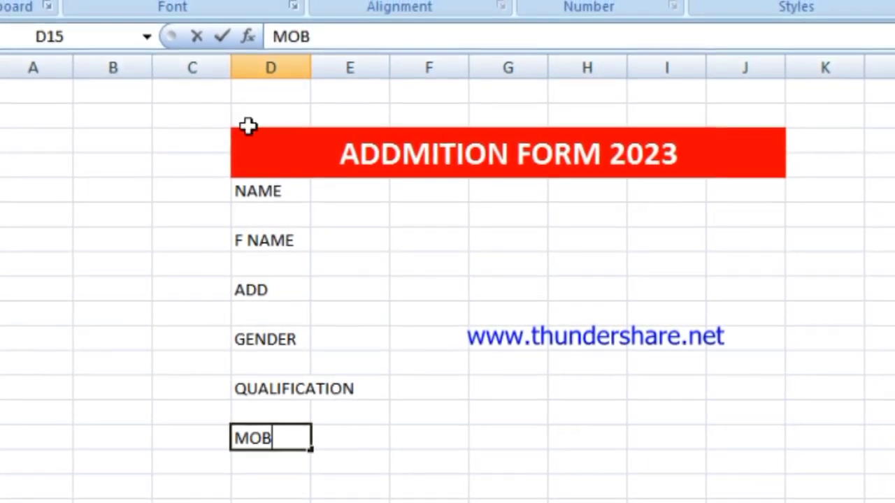
Step: Widen column D to fit QUALIFICATION and make the labels bold and centred
{"action": "double_click", "coordinate": [311, 83]}
{"action": "left_click", "coordinate": [283, 245]}
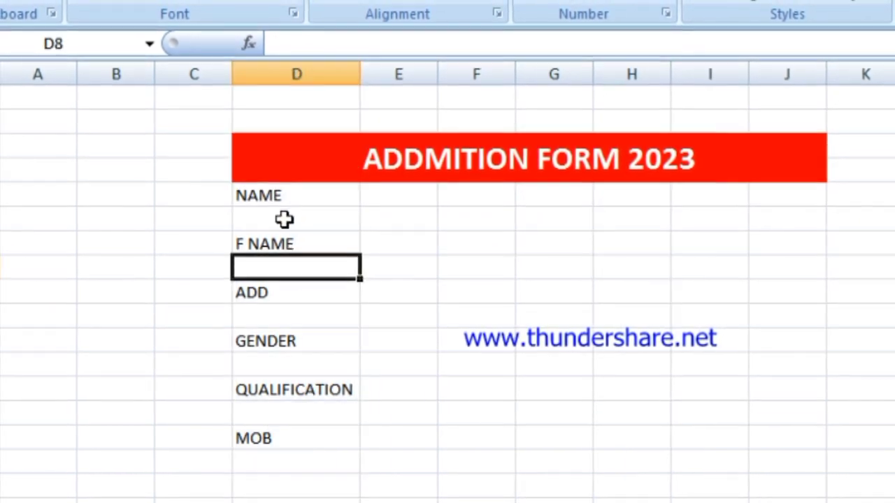
{"action": "left_click_drag", "start_coordinate": [285, 196], "coordinate": [283, 431]}
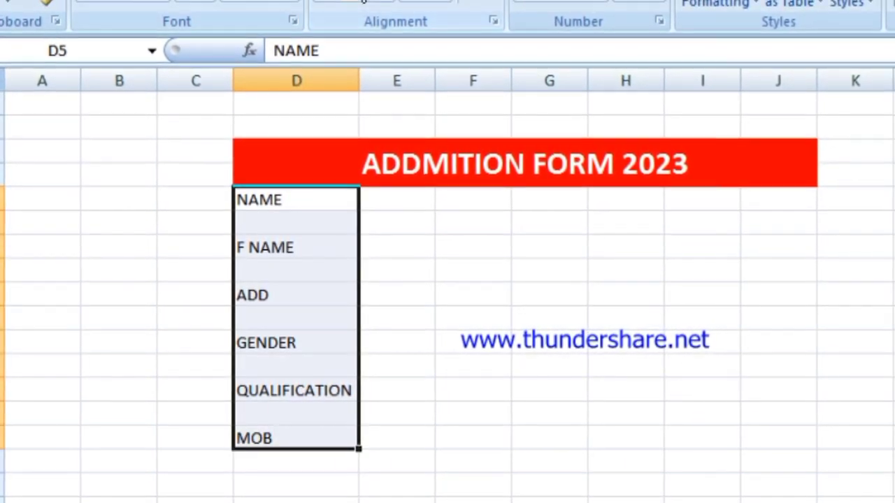
{"action": "left_click", "coordinate": [316, 3]}
{"action": "left_click", "coordinate": [91, 4]}
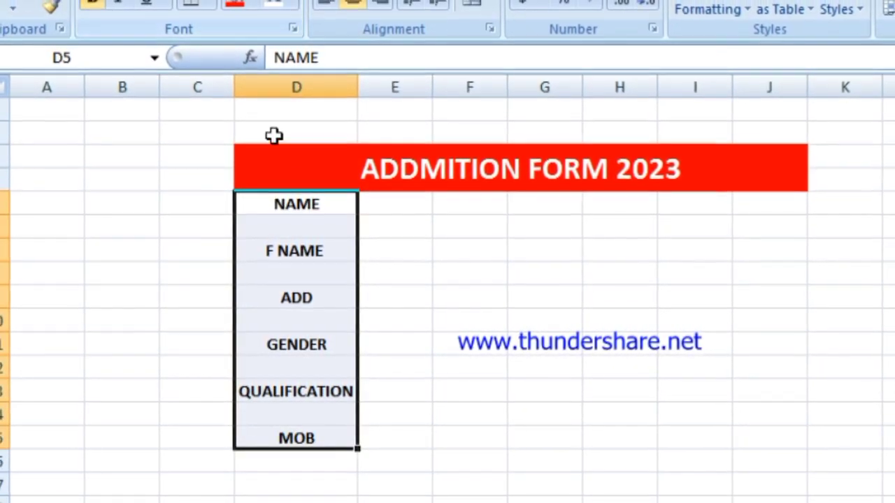
Step: Select the answer cells E5:H5, E7:H7 and E9:H9 beside NAME, F NAME and ADD
{"action": "left_click", "coordinate": [388, 208]}
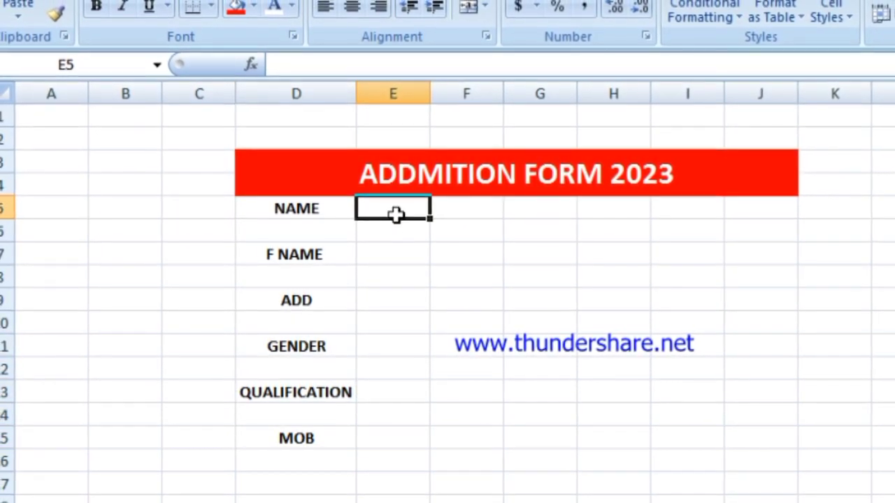
{"action": "left_click_drag", "start_coordinate": [378, 210], "coordinate": [594, 209]}
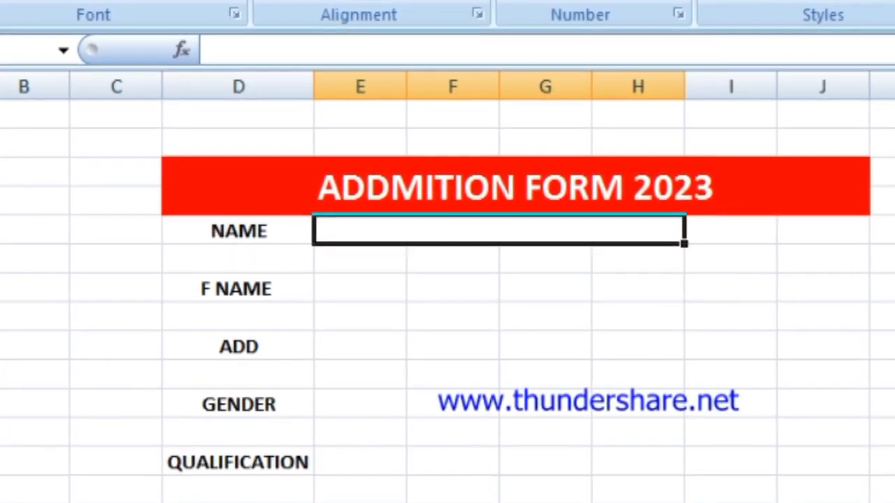
{"action": "left_click_drag", "start_coordinate": [343, 298], "coordinate": [626, 297]}
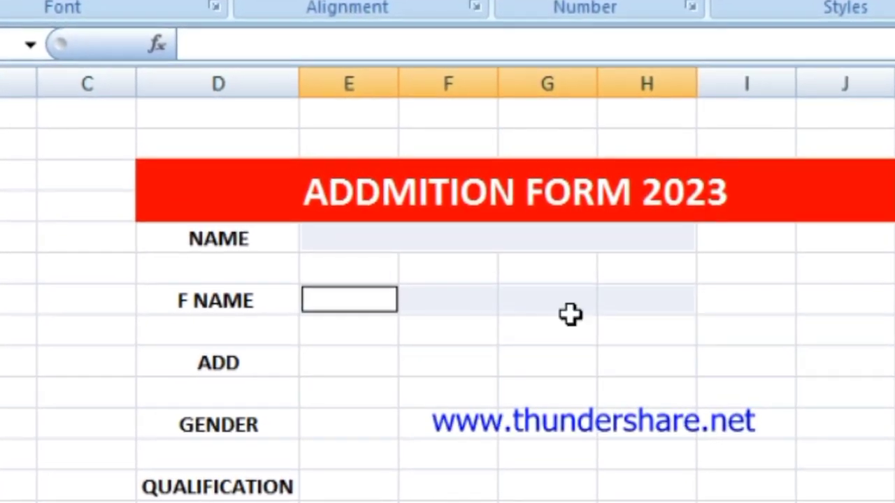
{"action": "left_click", "coordinate": [336, 312]}
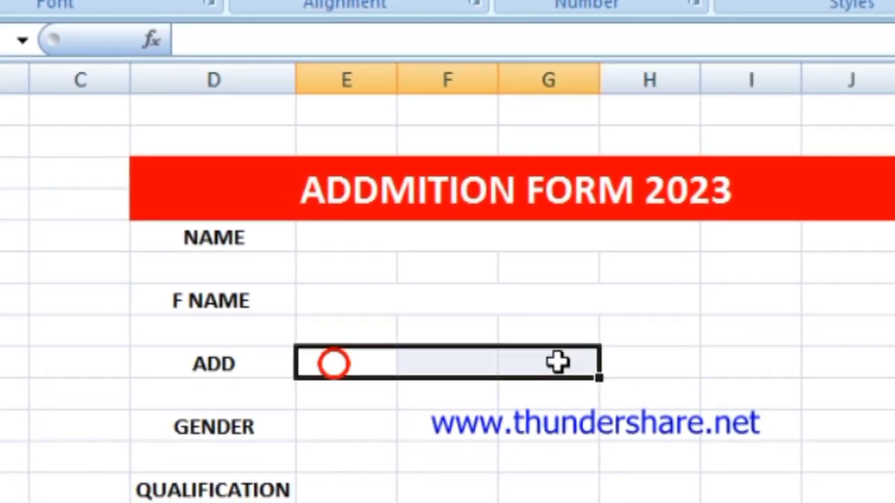
{"action": "left_click_drag", "start_coordinate": [557, 362], "coordinate": [650, 362]}
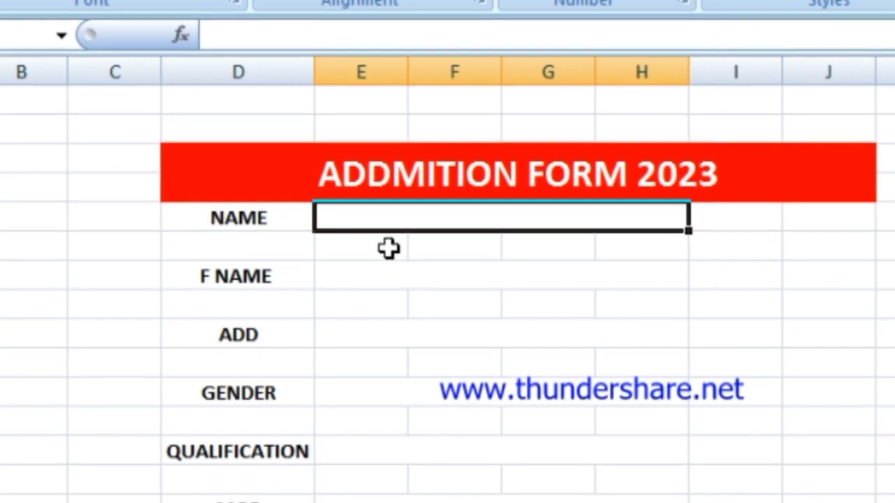
Step: Enter test text in the NAME field, then delete it
{"action": "type", "text": "FDHFDHFJD"}
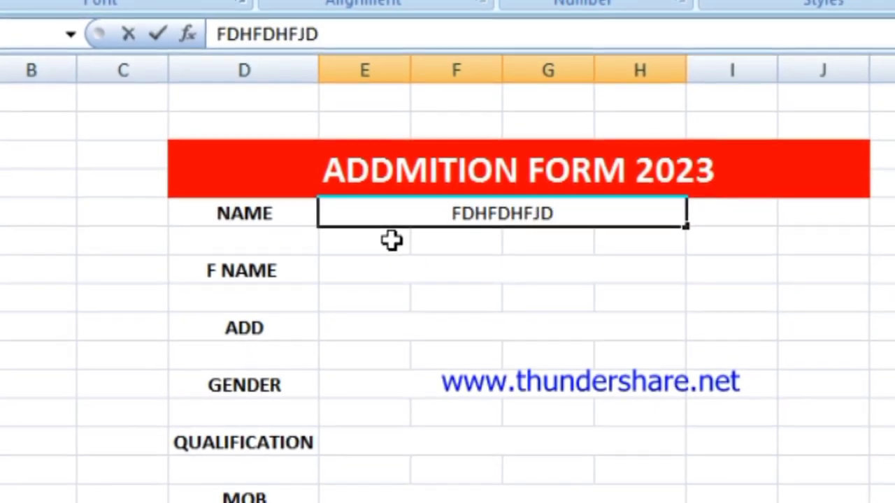
{"action": "key", "text": "Return"}
{"action": "key", "text": "Up"}
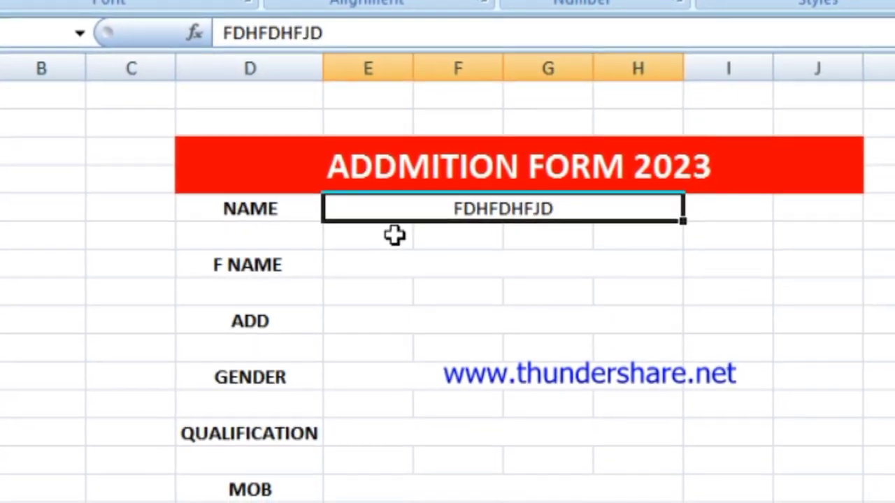
{"action": "key", "text": "Delete"}
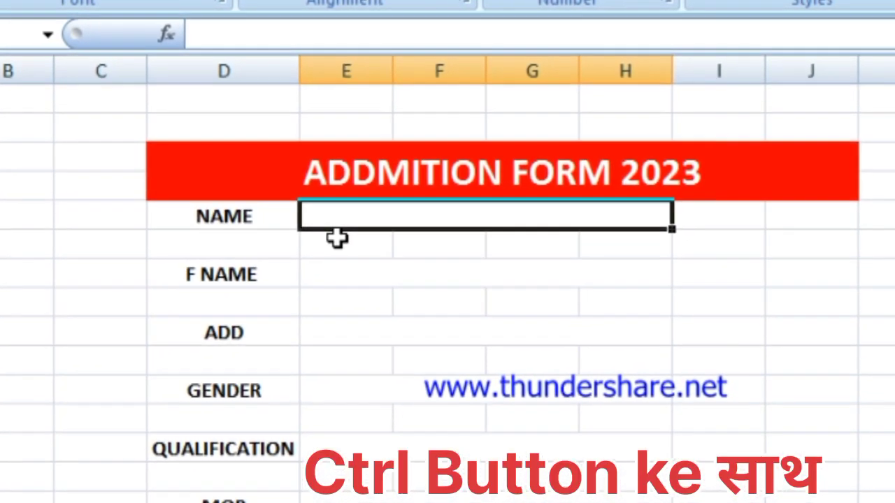
Step: Add the F NAME, ADD, GENDER and QUALIFICATION fields to the selection
{"action": "left_click", "coordinate": [331, 283]}
{"action": "left_click", "coordinate": [325, 348]}
{"action": "left_click", "coordinate": [336, 411]}
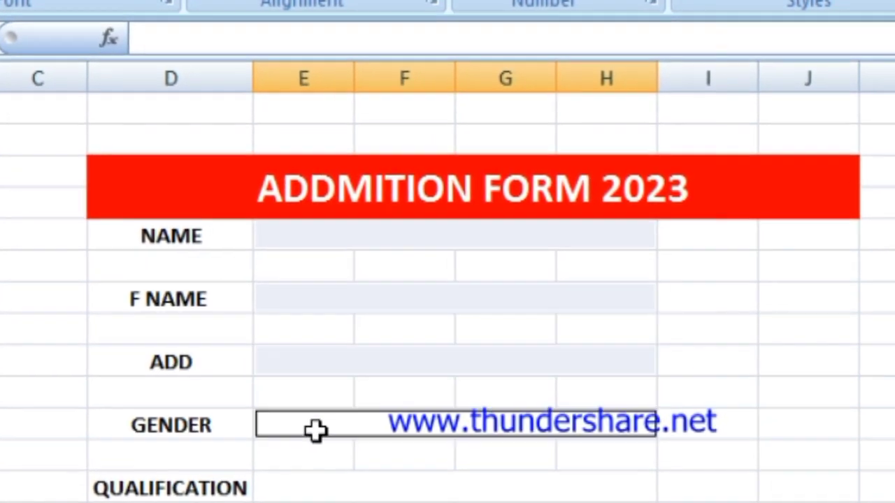
{"action": "left_click", "coordinate": [311, 492]}
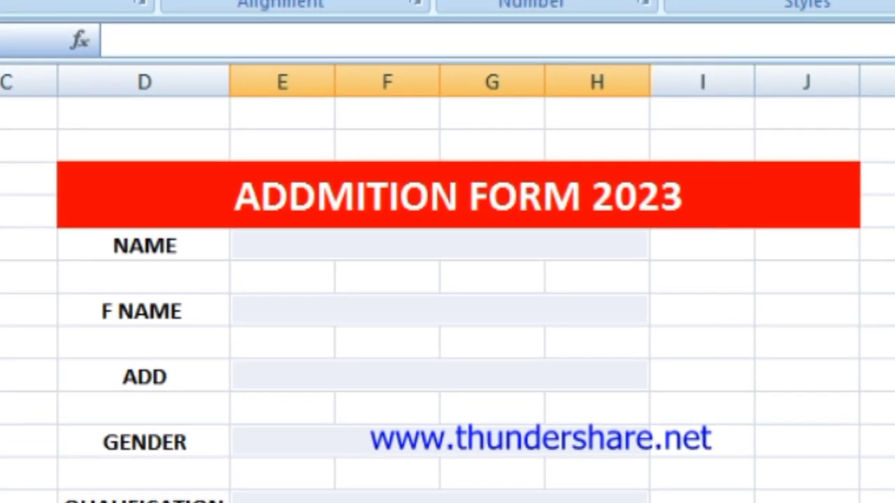
Step: Add a conditional formatting rule giving the answer fields bold white text on red
{"action": "left_click", "coordinate": [773, 5]}
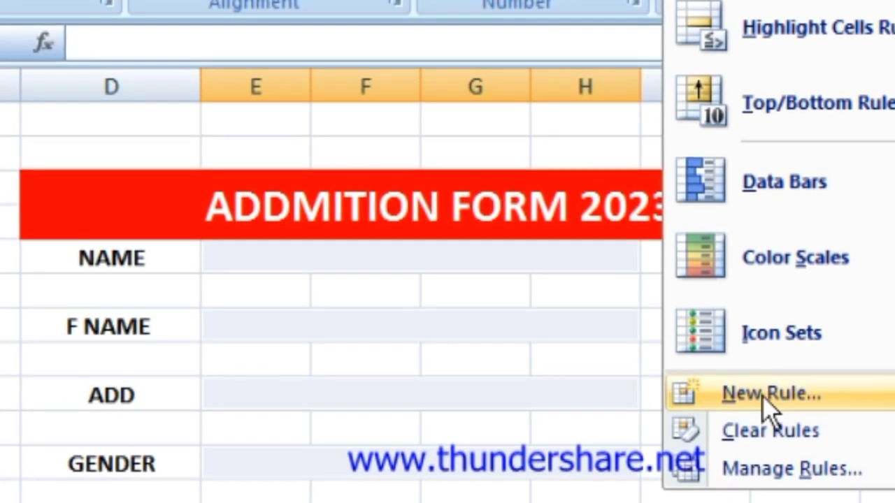
{"action": "left_click", "coordinate": [762, 395]}
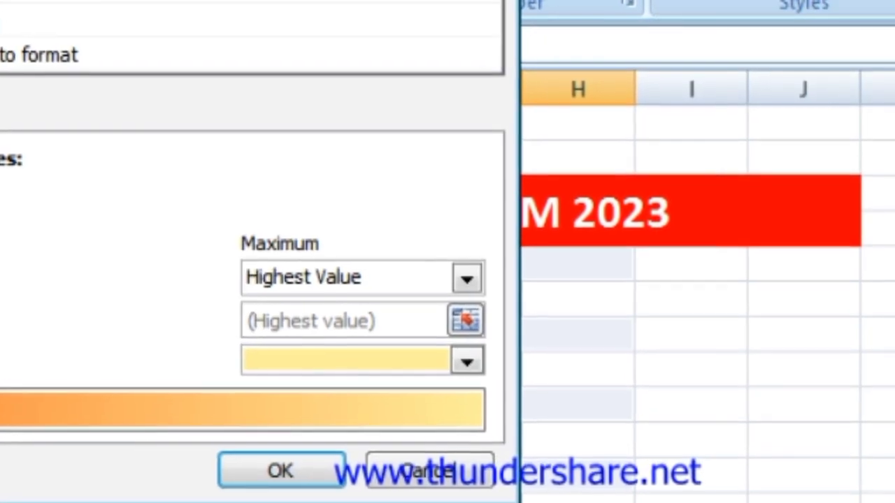
{"action": "left_click", "coordinate": [105, 4]}
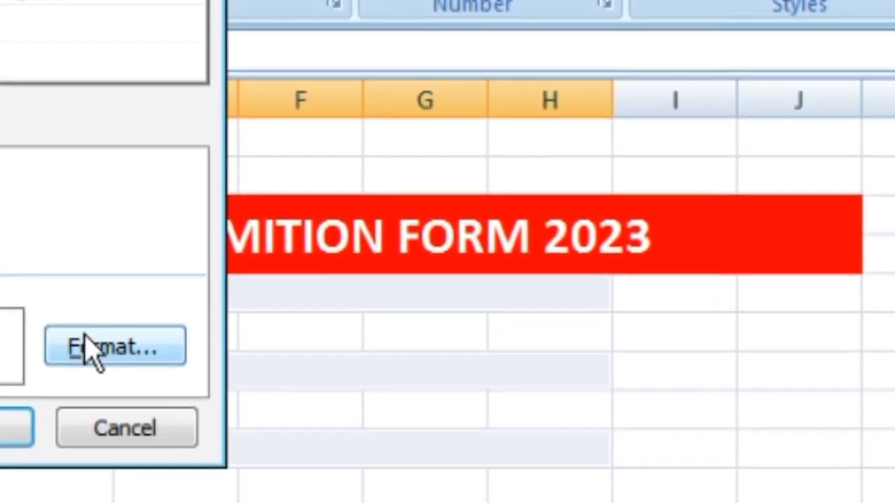
{"action": "left_click", "coordinate": [97, 353]}
{"action": "left_click", "coordinate": [38, 14]}
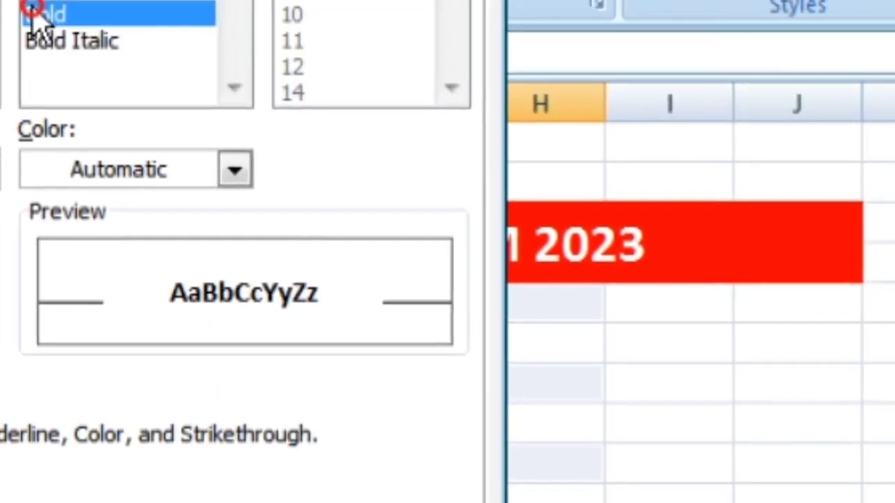
{"action": "left_click", "coordinate": [101, 168]}
{"action": "left_click", "coordinate": [31, 299]}
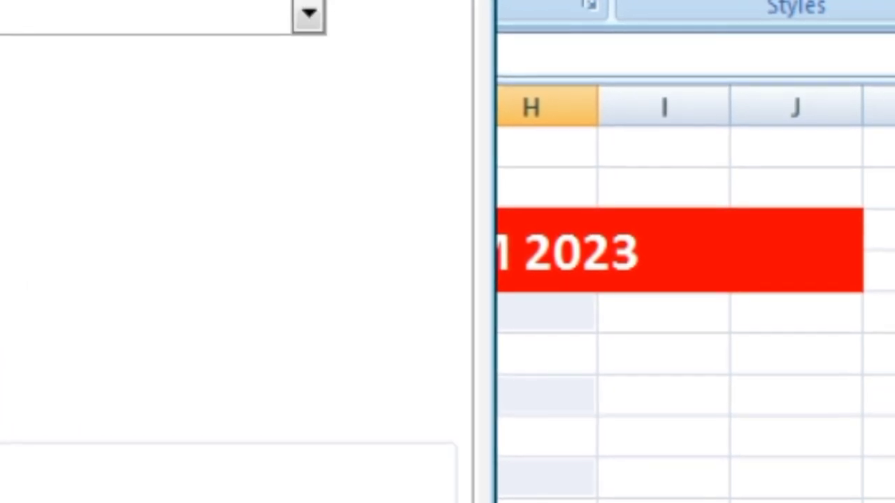
{"action": "key", "text": "Return"}
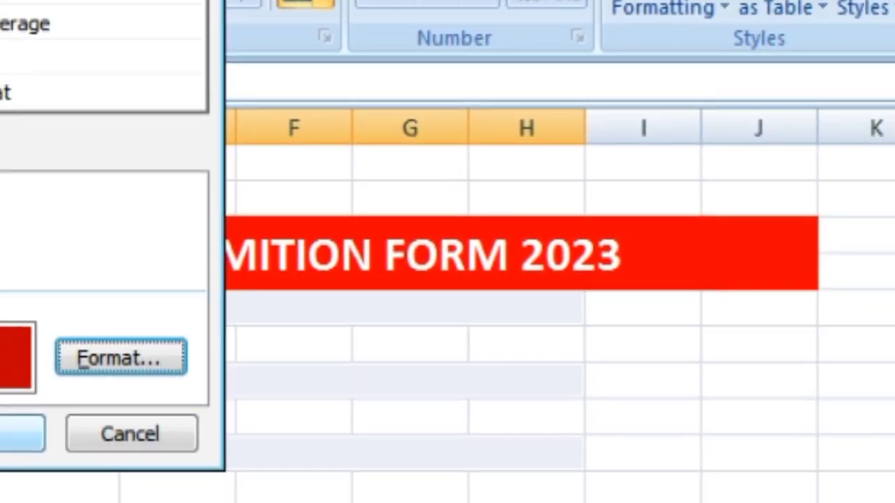
{"action": "left_click", "coordinate": [21, 434]}
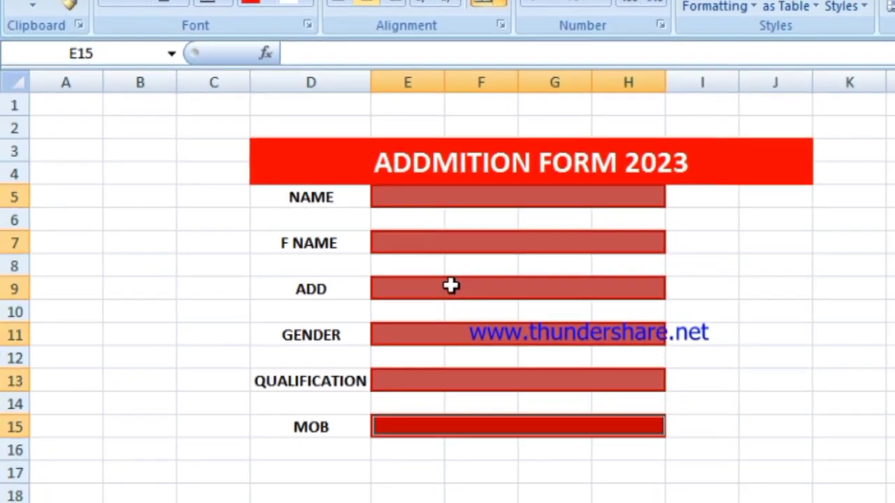
Step: Clear a test entry from NAME and select all six answer fields, NAME to MOB
{"action": "left_click", "coordinate": [519, 196]}
{"action": "type", "text": "DEGDGD"}
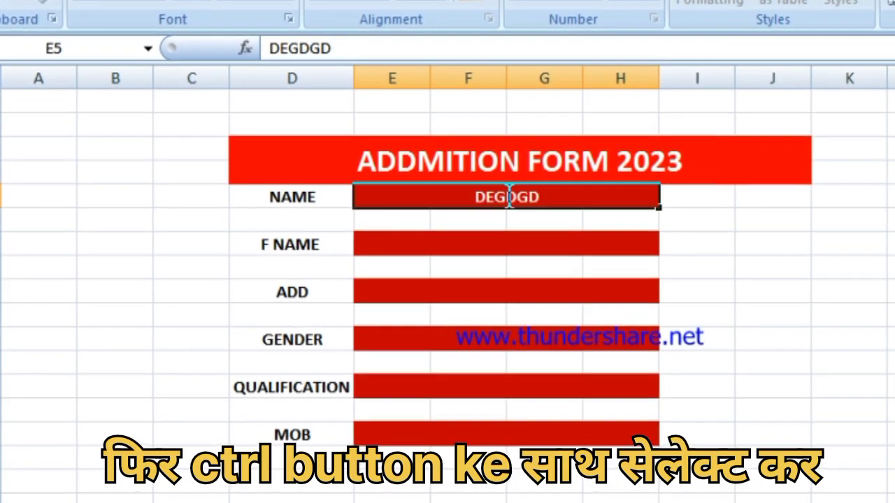
{"action": "key", "text": "Return"}
{"action": "left_click", "coordinate": [507, 197]}
{"action": "key", "text": "Delete"}
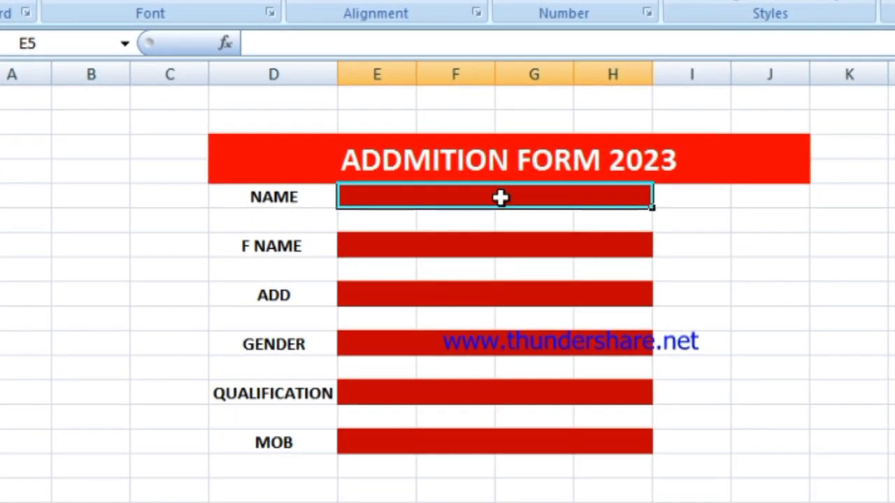
{"action": "left_click", "coordinate": [489, 246], "text": "ctrl"}
{"action": "left_click", "coordinate": [482, 295], "text": "ctrl"}
{"action": "left_click", "coordinate": [478, 345], "text": "ctrl"}
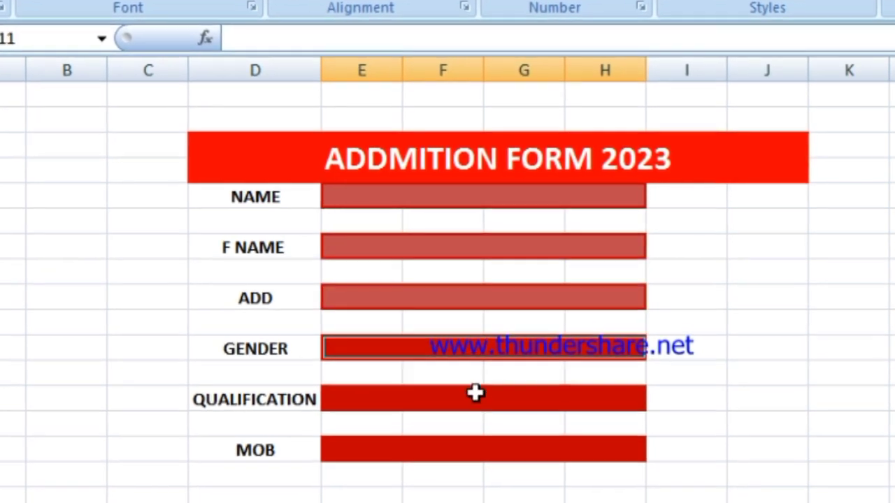
{"action": "left_click", "coordinate": [479, 395], "text": "ctrl"}
{"action": "left_click", "coordinate": [476, 444], "text": "ctrl"}
Step: Add a conditional formatting rule with green fill and white text for filled fields
{"action": "left_click", "coordinate": [693, 2]}
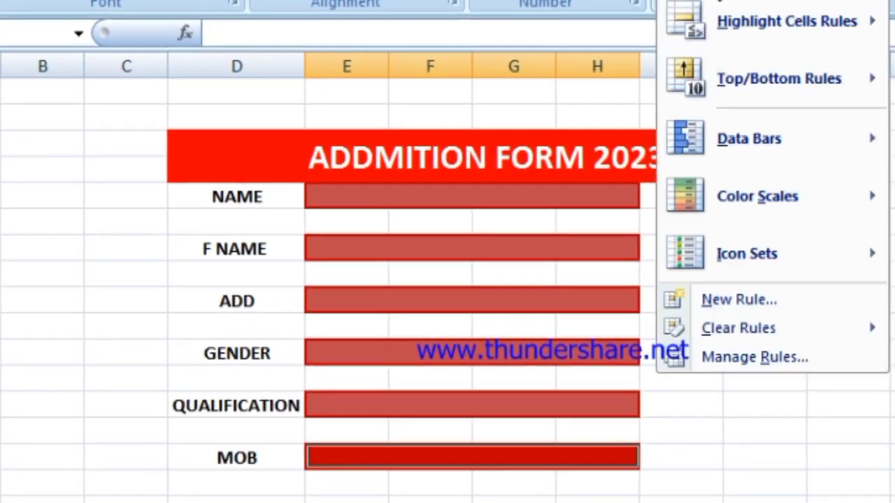
{"action": "left_click", "coordinate": [727, 302]}
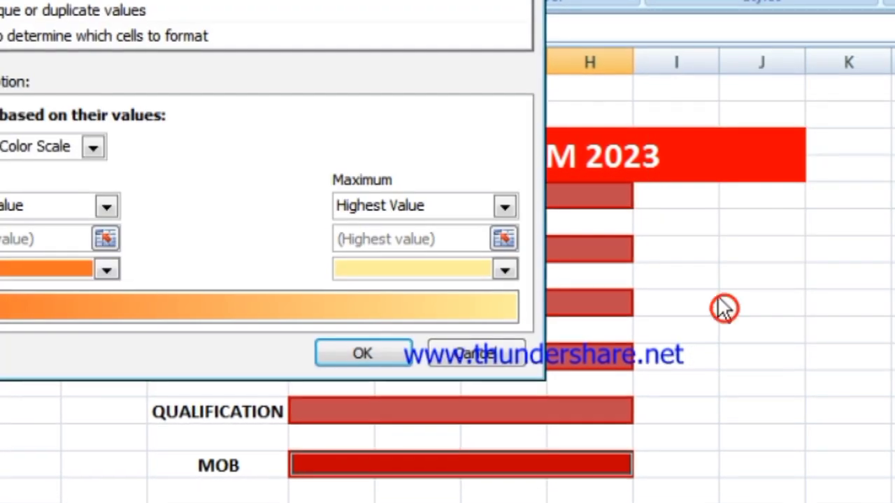
{"action": "key", "text": "Down"}
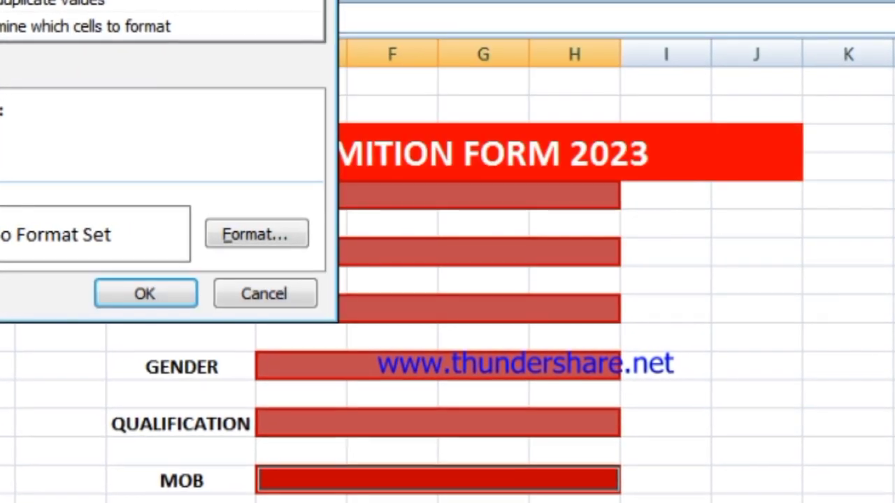
{"action": "left_click", "coordinate": [250, 235]}
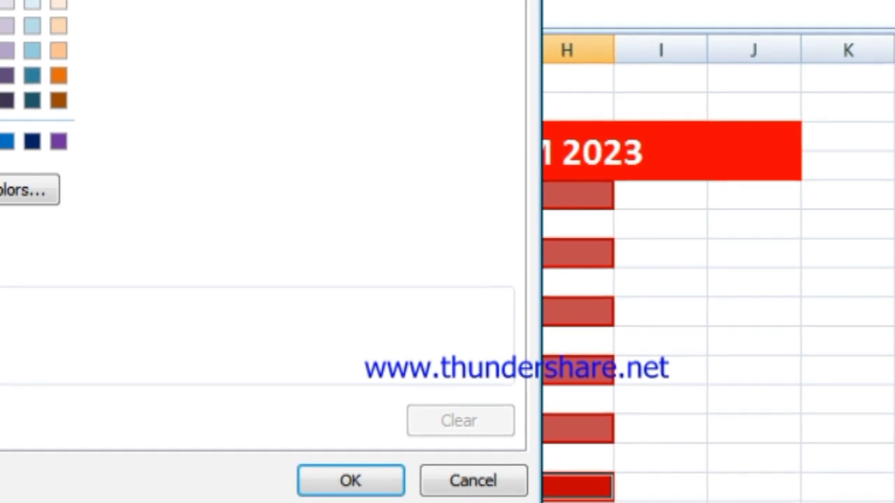
{"action": "left_click", "coordinate": [223, 99]}
{"action": "left_click", "coordinate": [184, 191]}
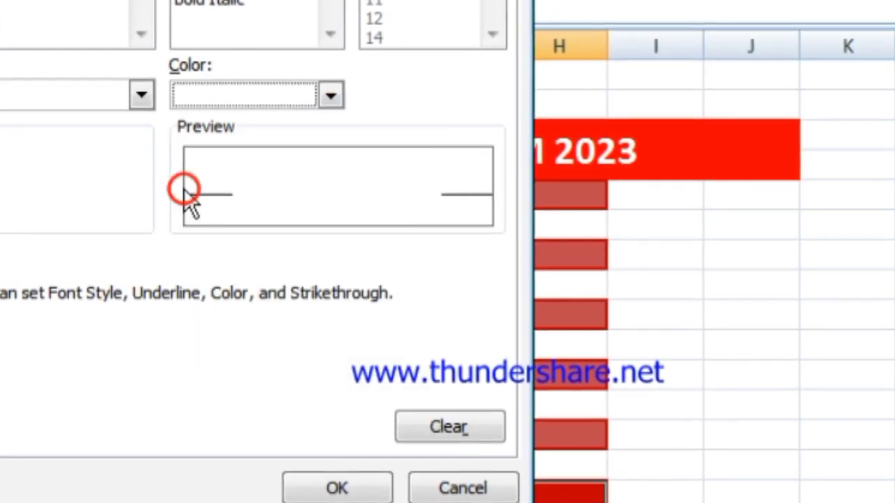
{"action": "left_click", "coordinate": [329, 487]}
{"action": "left_click", "coordinate": [109, 314]}
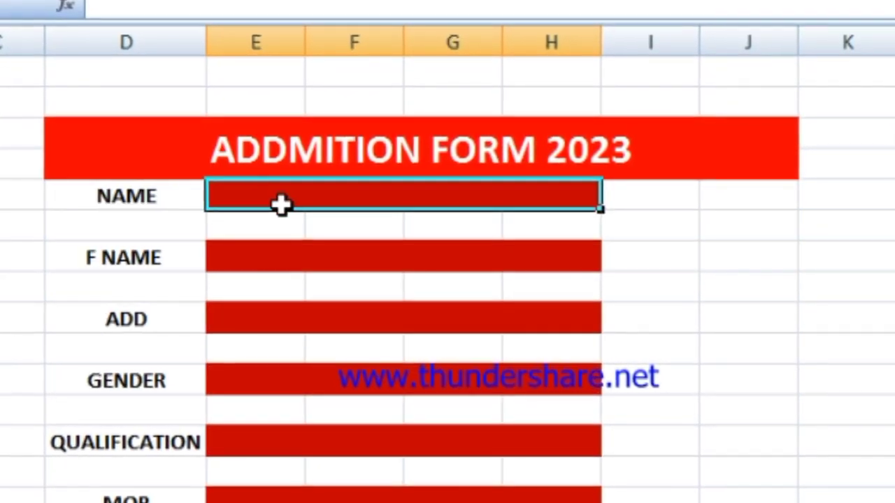
Step: Test the green rule by filling, clearing and refilling NAME, ending with GFDGFDGF
{"action": "type", "text": "DINESH"}
{"action": "key", "text": "Return"}
{"action": "left_click", "coordinate": [395, 196]}
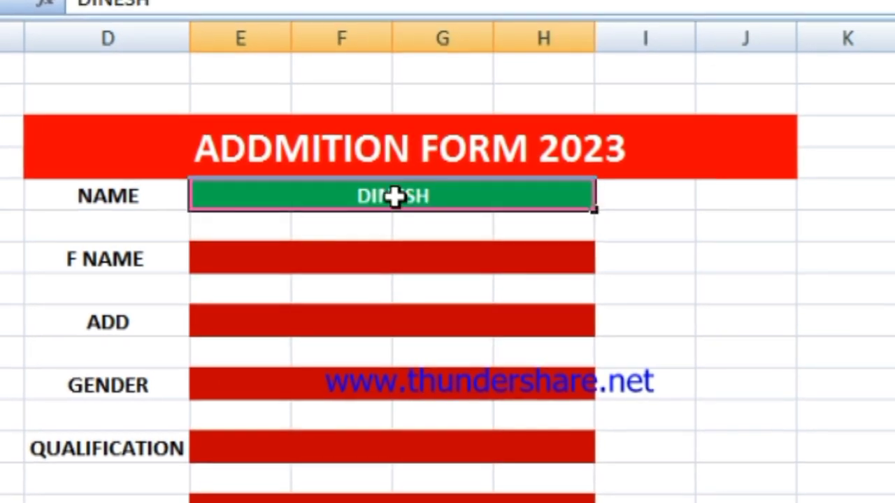
{"action": "key", "text": "Delete"}
{"action": "left_click", "coordinate": [625, 184]}
{"action": "left_click", "coordinate": [565, 202]}
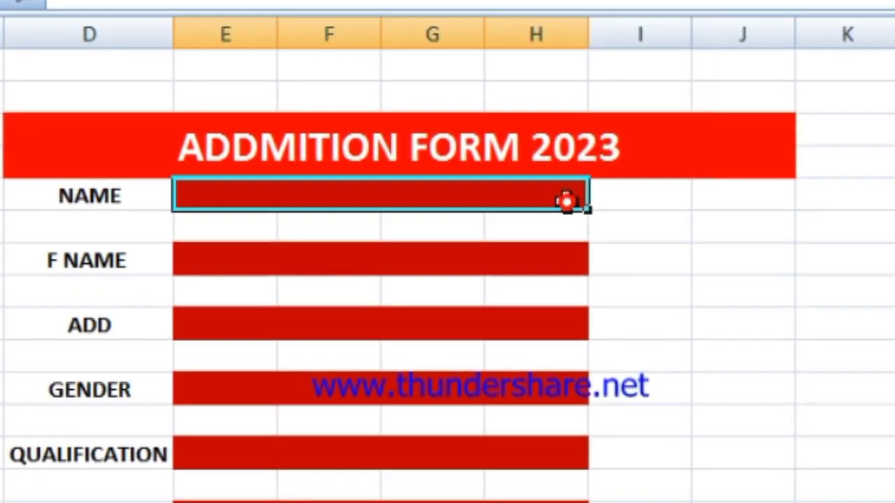
{"action": "type", "text": "GFDGFDGF"}
{"action": "key", "text": "Return"}
{"action": "left_click", "coordinate": [643, 196]}
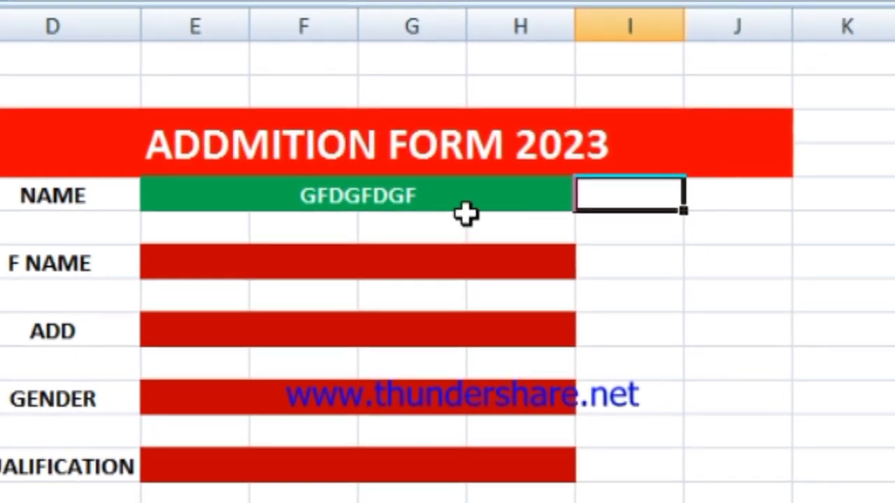
Step: Enter =IF(E5="","","P") in I5 and apply a symbol font so P shows as a tick
{"action": "type", "text": "=IF"}
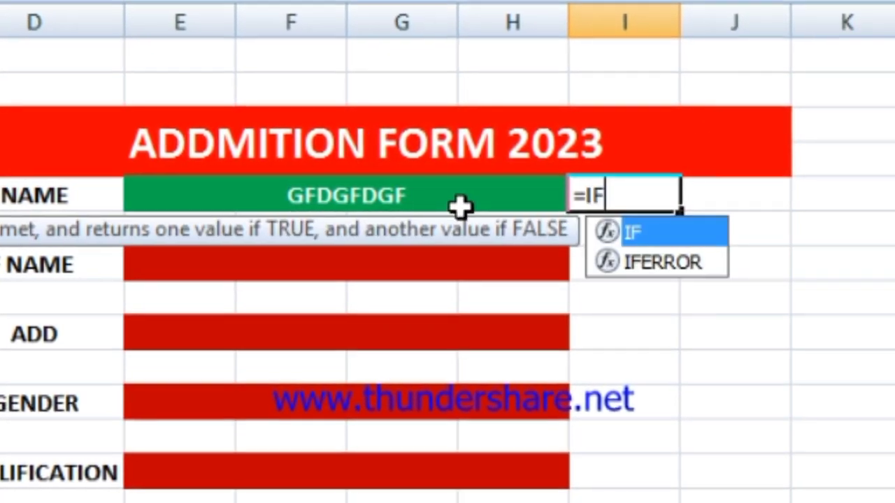
{"action": "type", "text": "("}
{"action": "left_click", "coordinate": [391, 196]}
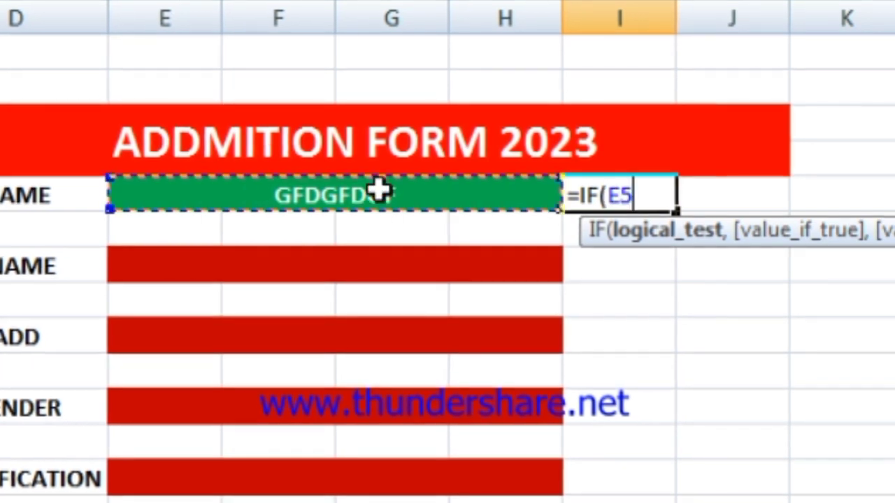
{"action": "type", "text": "=\"\""}
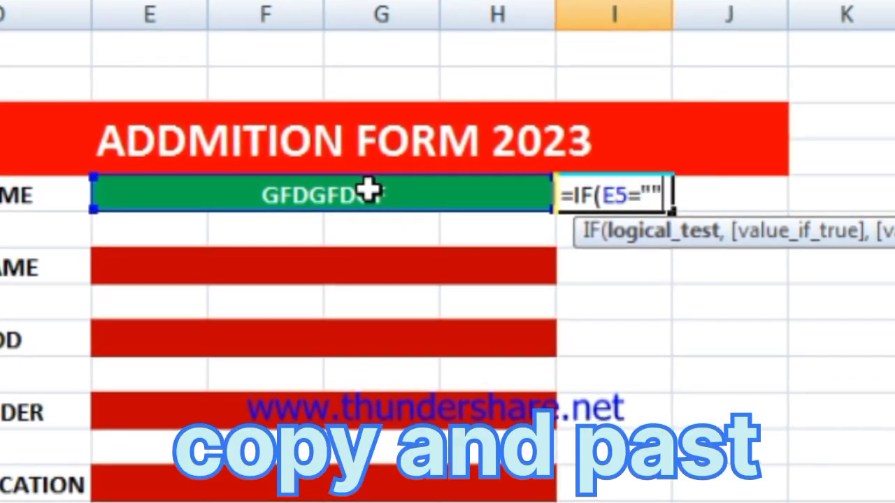
{"action": "type", "text": ","}
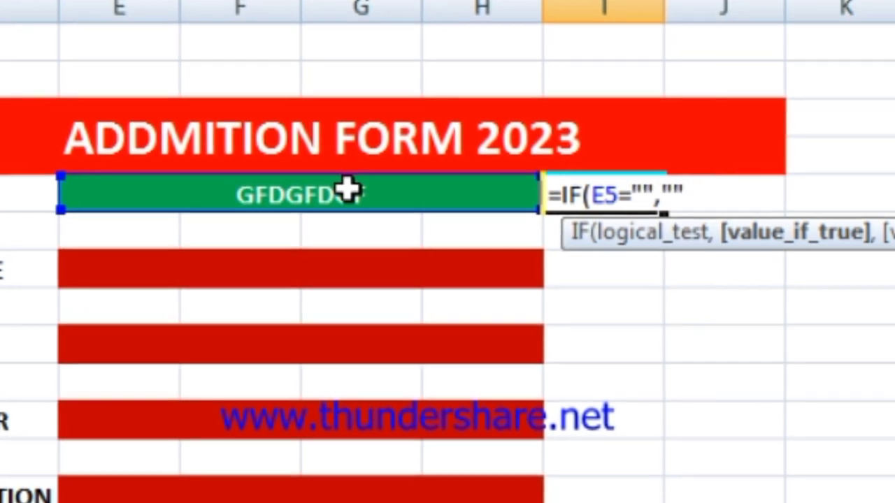
{"action": "type", "text": "P"}
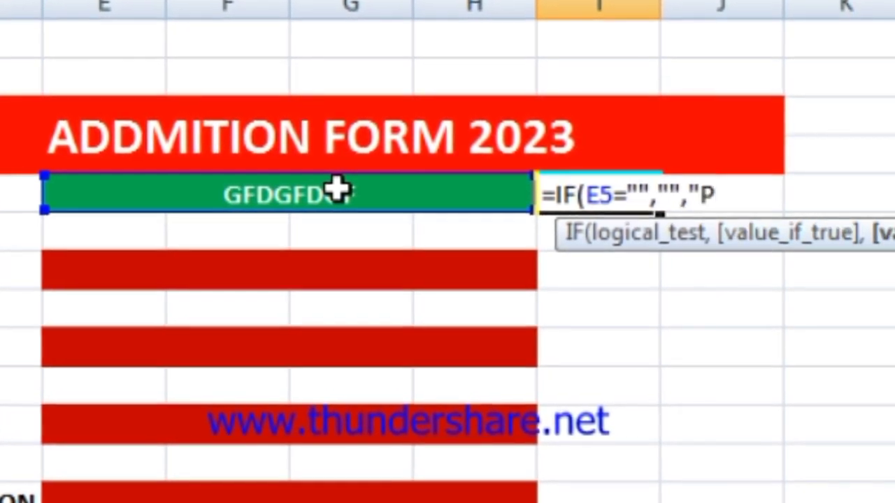
{"action": "type", "text": "\""}
{"action": "key", "text": "Return"}
{"action": "left_click", "coordinate": [603, 180]}
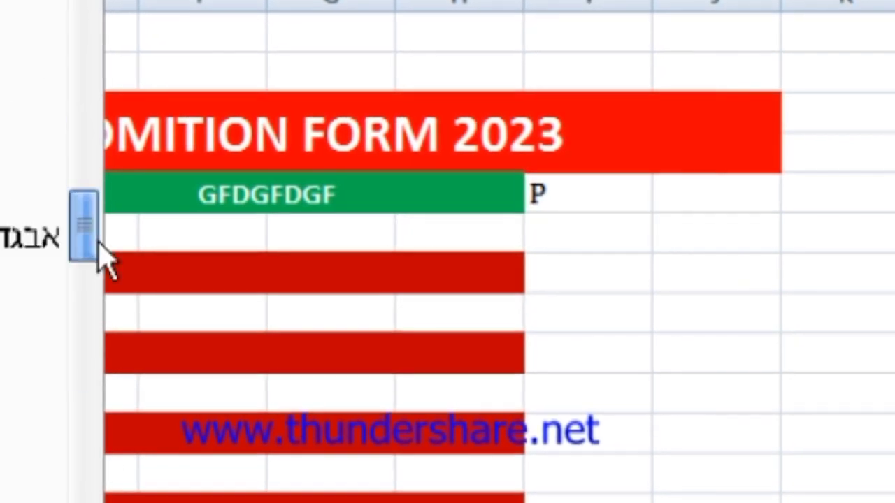
{"action": "scroll", "coordinate": [100, 259], "scroll_direction": "down", "scroll_amount": 2}
{"action": "left_click", "coordinate": [35, 210]}
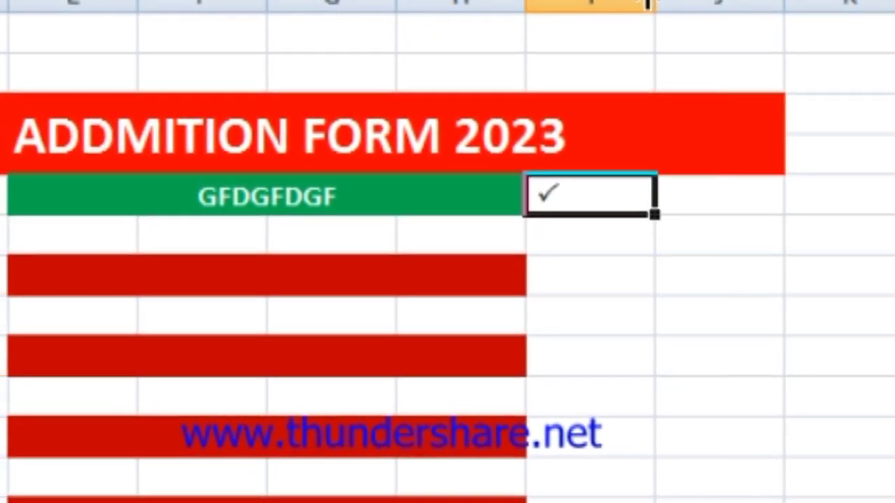
Step: Copy the tick formula down column I beside the other answer fields
{"action": "key", "text": "ctrl+c"}
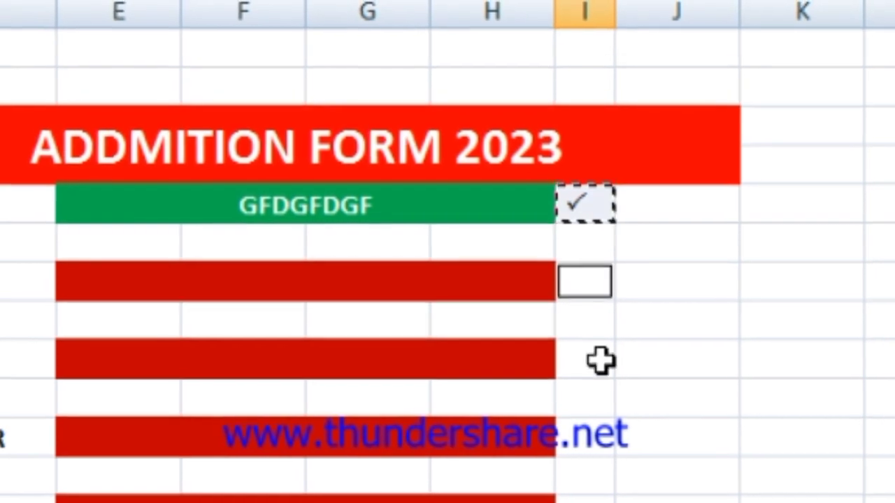
{"action": "left_click_drag", "start_coordinate": [580, 280], "coordinate": [591, 432]}
{"action": "key", "text": "ctrl+v"}
{"action": "left_click", "coordinate": [317, 287]}
Step: Enter RGHJHG in F NAME and FGHFBG in ADD
{"action": "type", "text": "RGHJHG"}
{"action": "key", "text": "Return"}
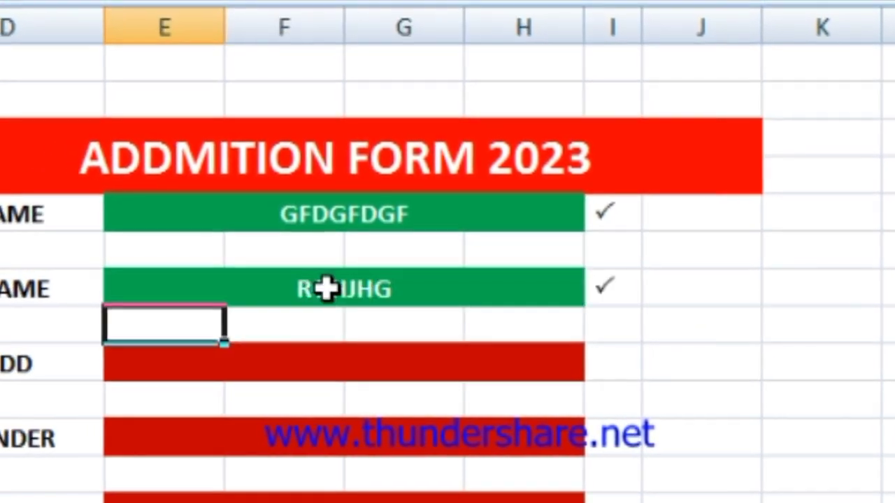
{"action": "type", "text": "FGHFBG"}
{"action": "key", "text": "Return"}
Step: Add a Blanks rule on column I's check cells with dark blue fill and bold white font
{"action": "left_click", "coordinate": [634, 223]}
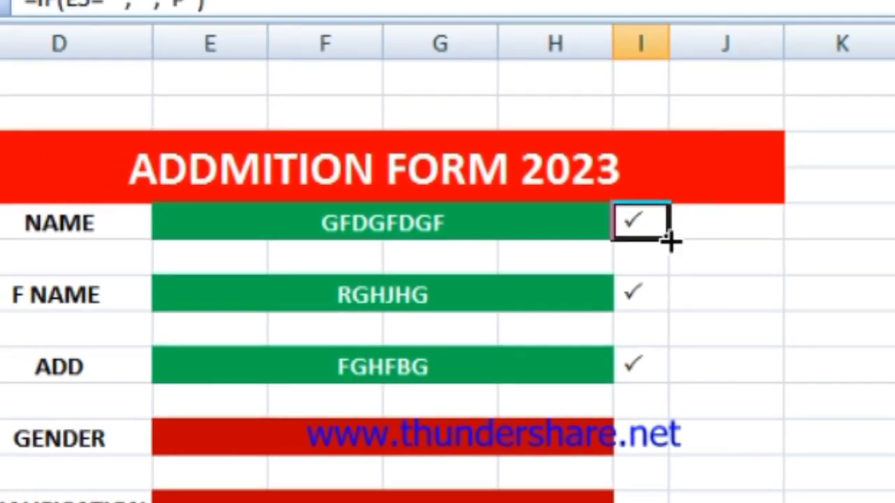
{"action": "left_click", "coordinate": [626, 293]}
{"action": "left_click", "coordinate": [629, 497]}
{"action": "left_click", "coordinate": [767, 367]}
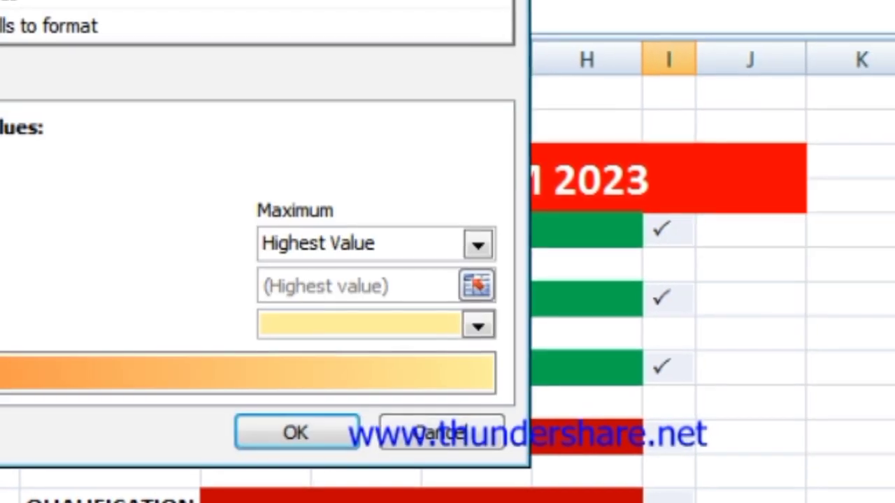
{"action": "left_click", "coordinate": [191, 3]}
{"action": "left_click", "coordinate": [182, 129]}
{"action": "left_click", "coordinate": [105, 182]}
{"action": "left_click", "coordinate": [418, 202]}
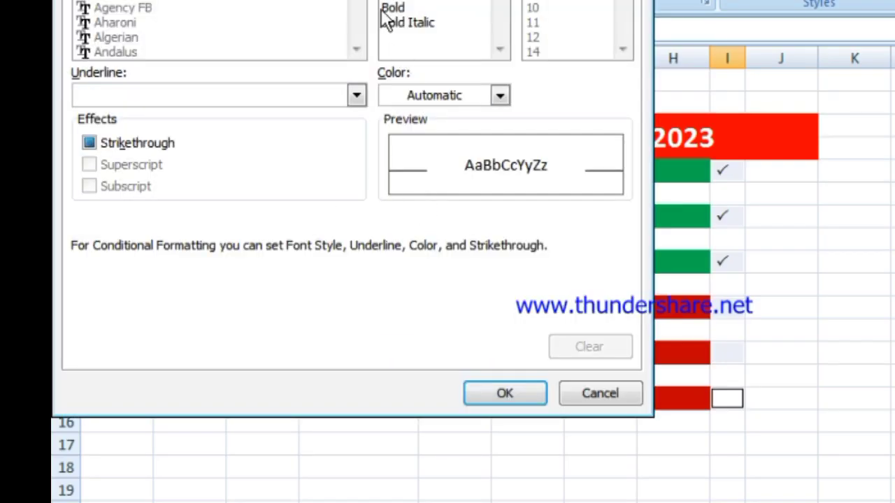
{"action": "left_click", "coordinate": [391, 8]}
{"action": "left_click", "coordinate": [445, 95]}
{"action": "left_click", "coordinate": [389, 170]}
{"action": "left_click", "coordinate": [140, 1]}
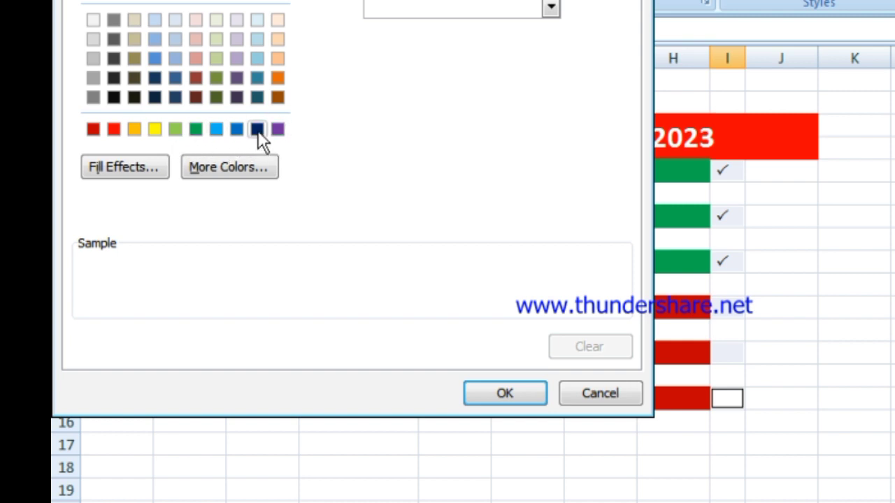
{"action": "left_click", "coordinate": [258, 130]}
{"action": "left_click", "coordinate": [505, 395]}
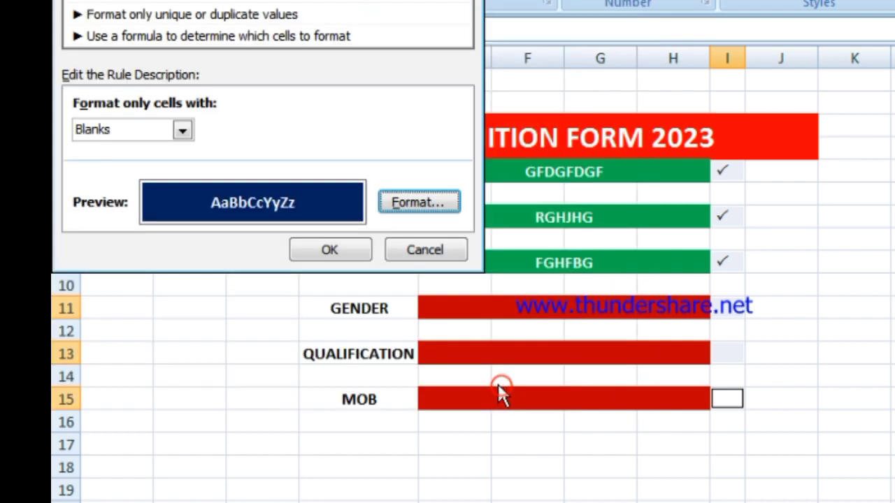
{"action": "left_click", "coordinate": [302, 253]}
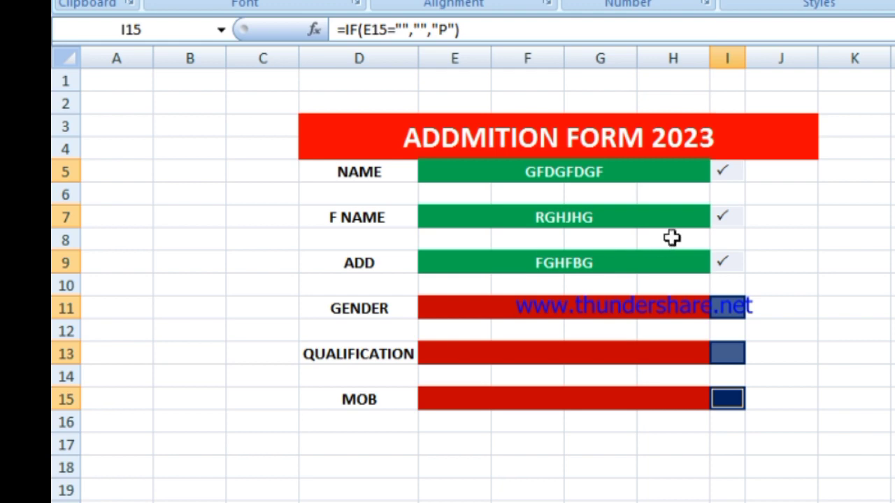
Step: Add a No Blanks rule with olive green fill and bold white tick font
{"action": "left_click", "coordinate": [749, 2]}
{"action": "mouse_move", "coordinate": [802, 221]}
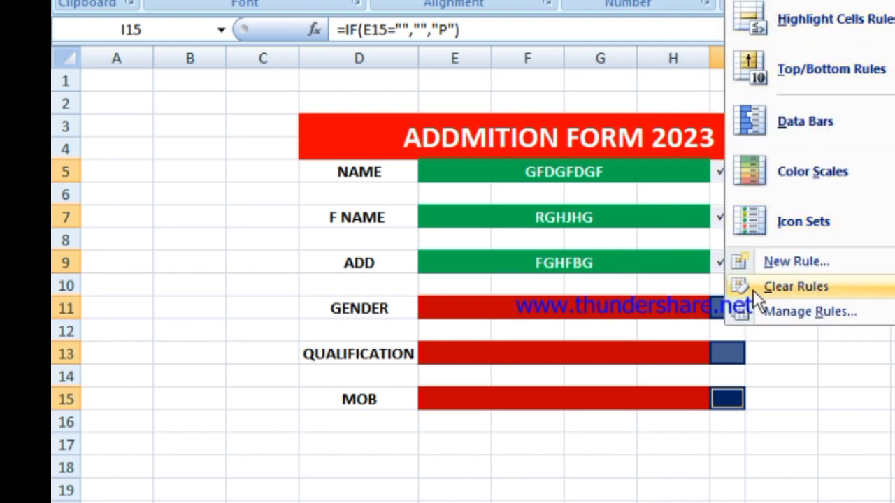
{"action": "left_click", "coordinate": [762, 260]}
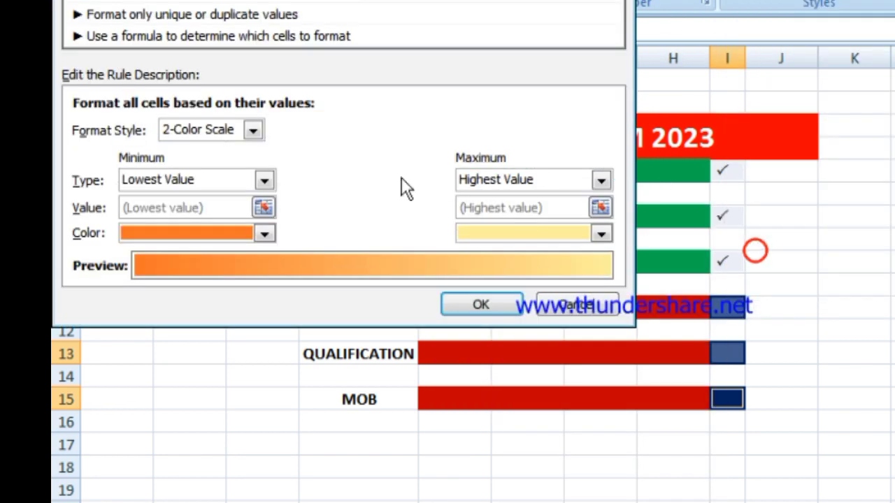
{"action": "key", "text": "Down"}
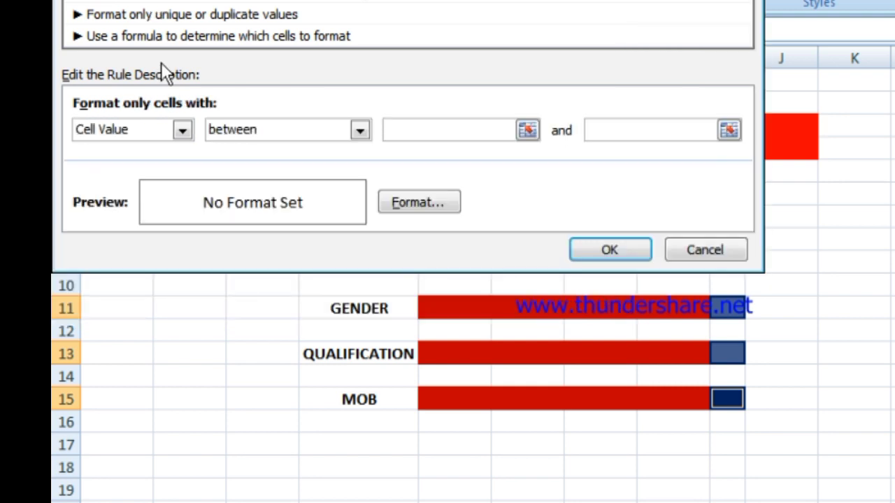
{"action": "left_click", "coordinate": [160, 132]}
{"action": "left_click", "coordinate": [144, 208]}
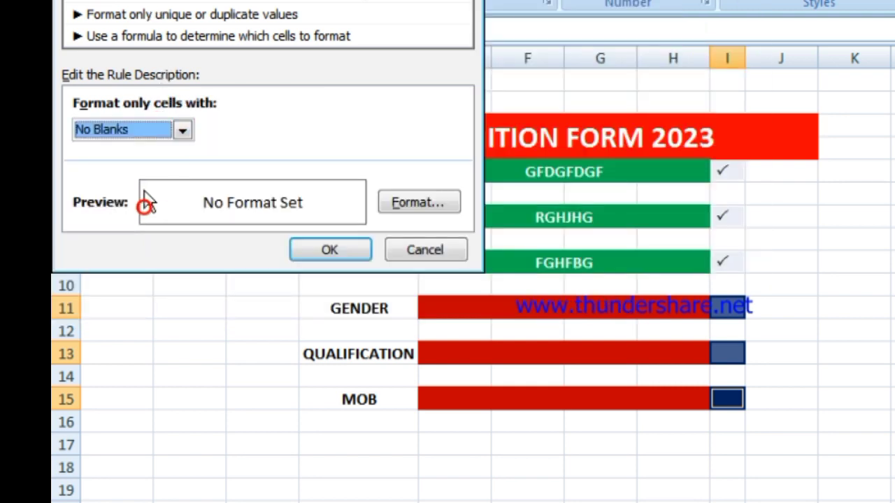
{"action": "left_click", "coordinate": [438, 203]}
{"action": "left_click", "coordinate": [216, 97]}
{"action": "left_click", "coordinate": [216, 4]}
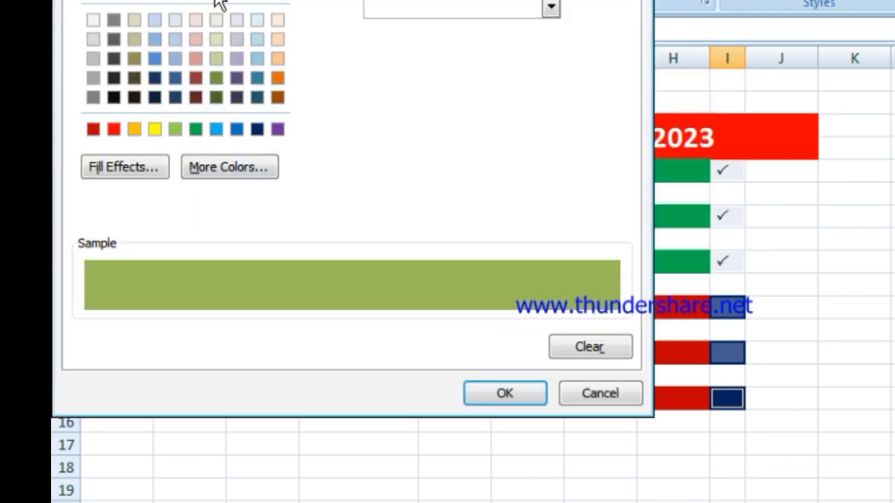
{"action": "left_click", "coordinate": [413, 7]}
{"action": "left_click", "coordinate": [500, 95]}
{"action": "left_click", "coordinate": [389, 169]}
{"action": "left_click", "coordinate": [505, 393]}
Step: Enter test text in GENDER, then clear all entry cells E5:H13
{"action": "left_click", "coordinate": [329, 249]}
{"action": "type", "text": "FD"}
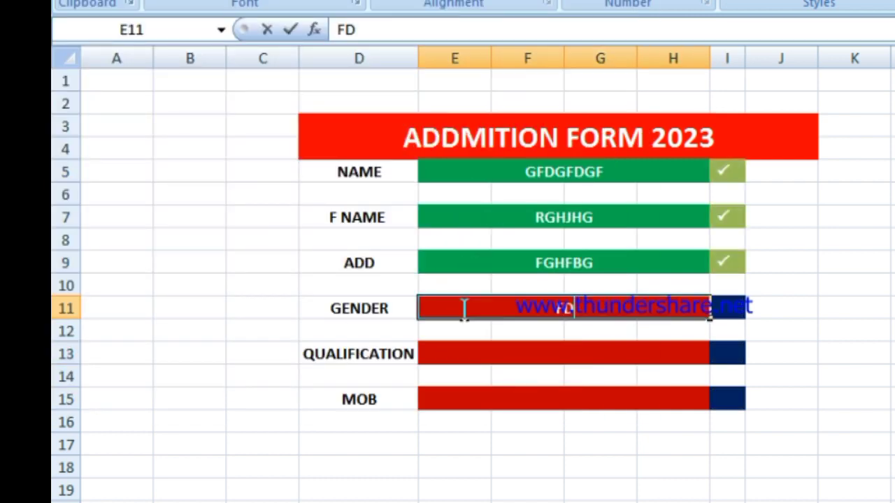
{"action": "key", "text": "Return"}
{"action": "type", "text": "DFJKG"}
{"action": "left_click_drag", "start_coordinate": [550, 178], "coordinate": [521, 342]}
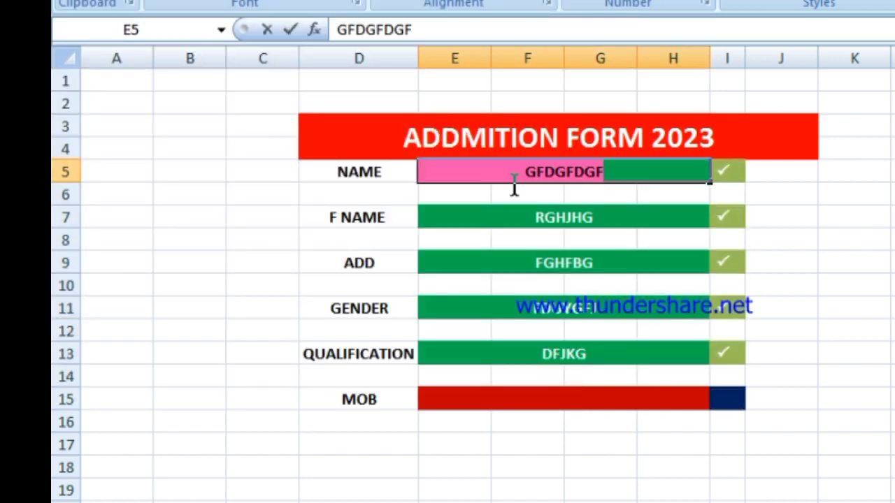
{"action": "key", "text": "Delete"}
{"action": "left_click", "coordinate": [521, 342]}
Step: Fill NAME, F NAME and ADD with a sample name, father's name and address
{"action": "left_click", "coordinate": [522, 167]}
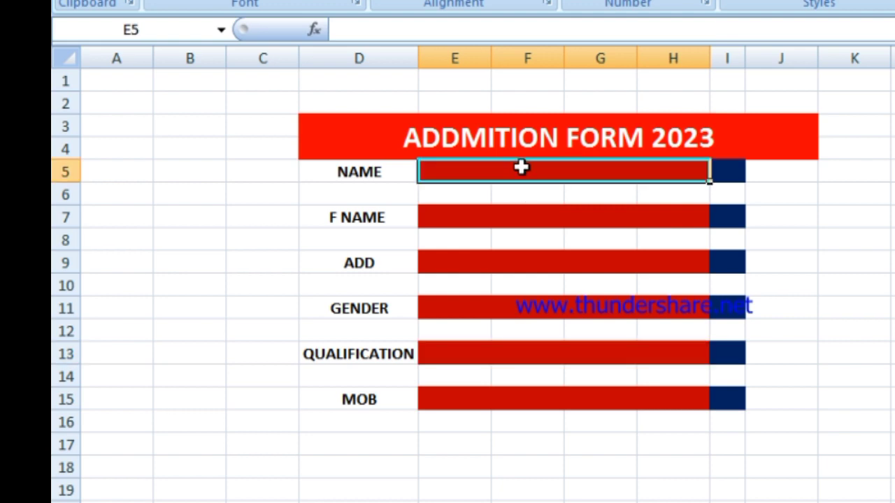
{"action": "type", "text": "DINESH"}
{"action": "key", "text": "Return"}
{"action": "key", "text": "Return"}
{"action": "type", "text": "RAM"}
{"action": "key", "text": "Return"}
{"action": "key", "text": "Return"}
{"action": "type", "text": "ATARRA"}
{"action": "key", "text": "Return"}
{"action": "key", "text": "Return"}
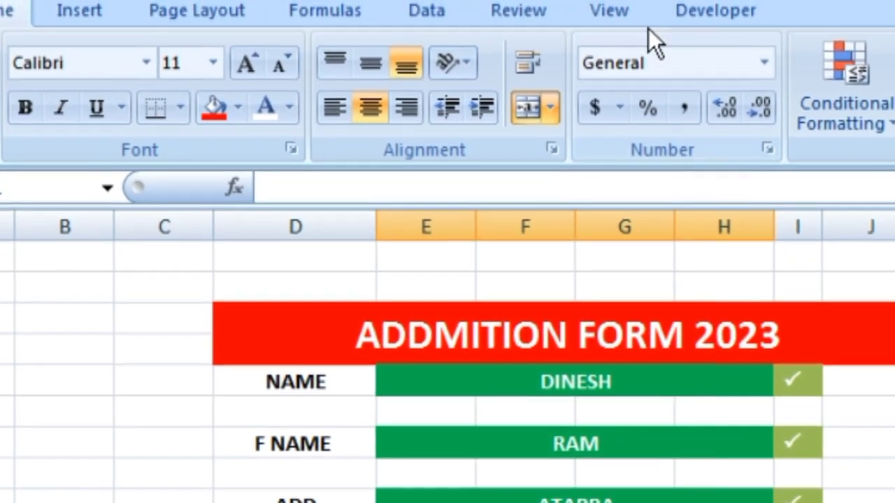
{"action": "left_click", "coordinate": [635, 8]}
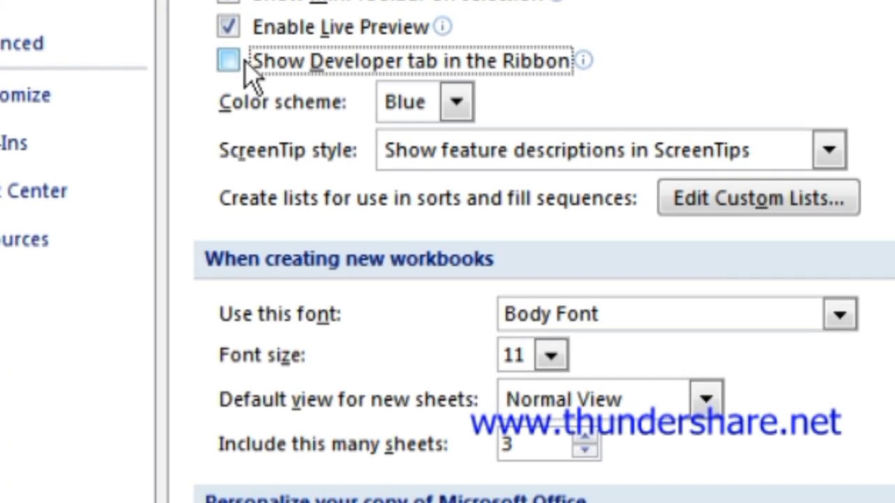
Step: Enable the Developer tab and insert a captionless ActiveX option button in the GENDER row
{"action": "left_click", "coordinate": [237, 46]}
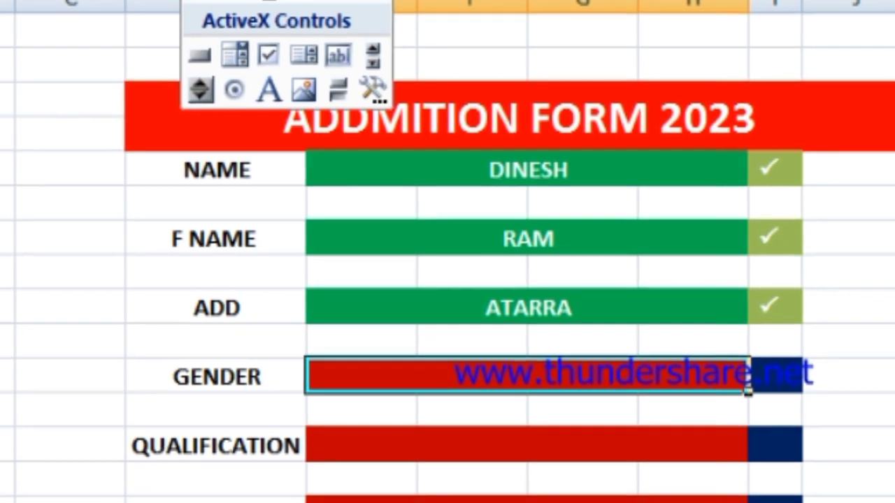
{"action": "left_click", "coordinate": [234, 89]}
{"action": "left_click_drag", "start_coordinate": [307, 337], "coordinate": [377, 388]}
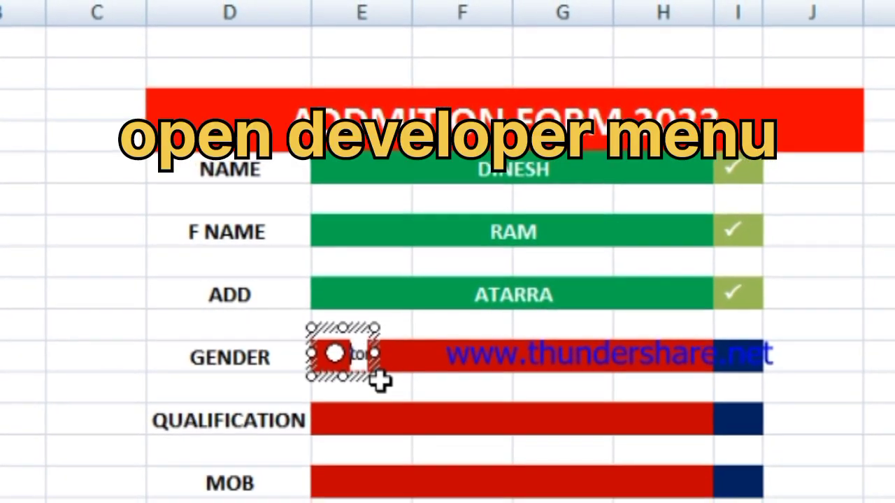
{"action": "key", "text": "BackSpace"}
{"action": "key", "text": "BackSpace"}
{"action": "key", "text": "BackSpace"}
{"action": "left_click", "coordinate": [380, 381]}
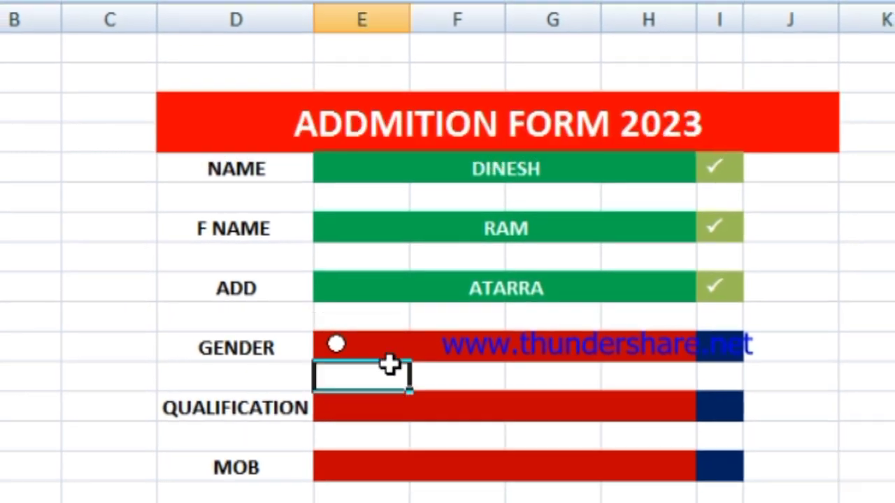
{"action": "left_click", "coordinate": [342, 347]}
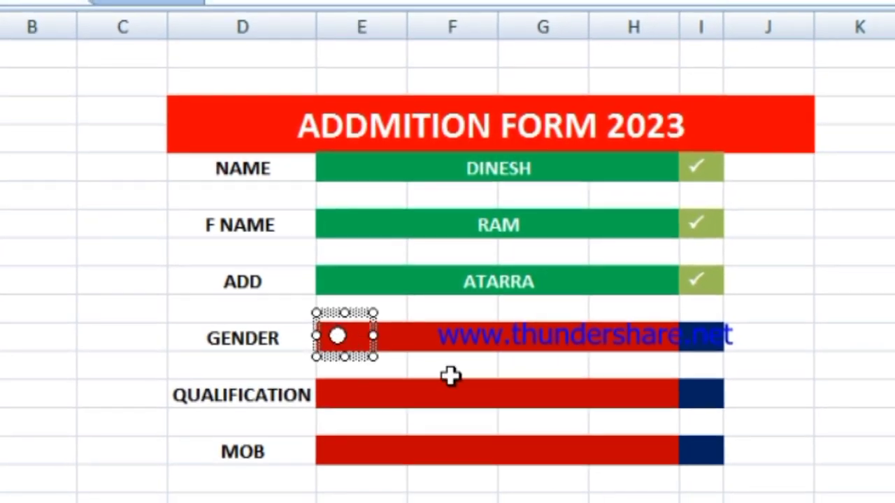
{"action": "left_click", "coordinate": [415, 358]}
Step: Type MALE and FEMALE into the GENDER entry cell E11
{"action": "left_click", "coordinate": [411, 333]}
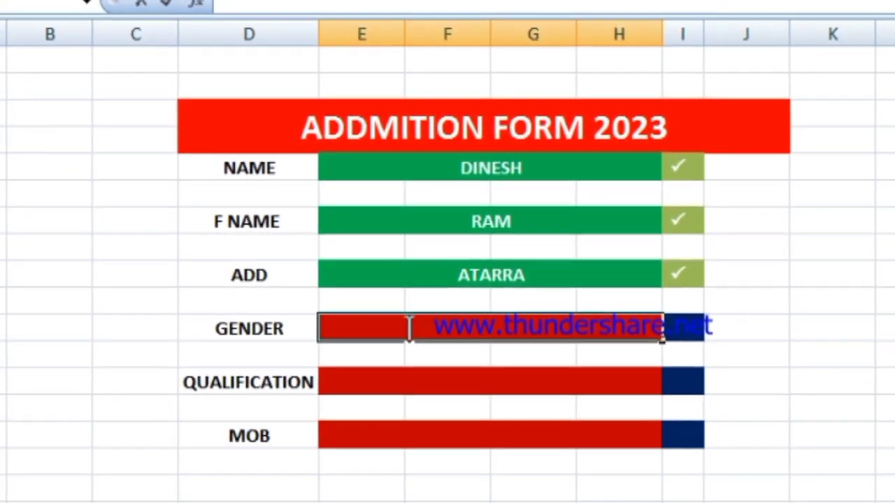
{"action": "type", "text": "MALE                FEMALE"}
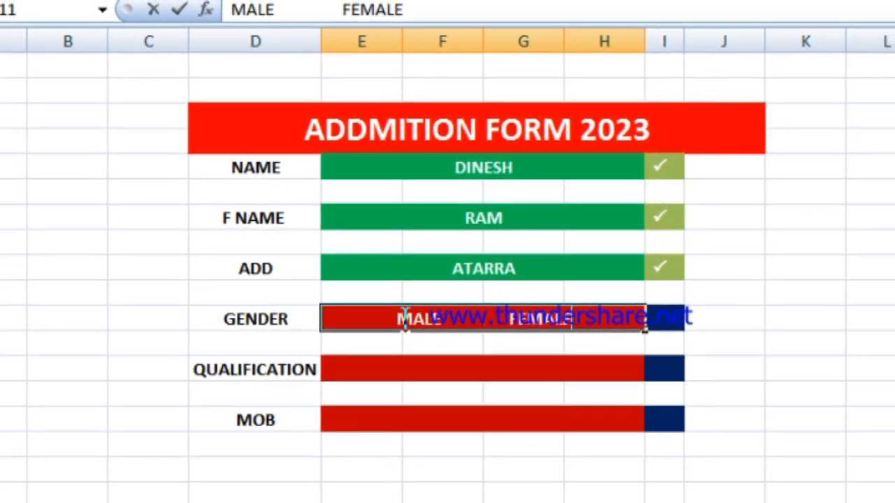
{"action": "left_click", "coordinate": [416, 343]}
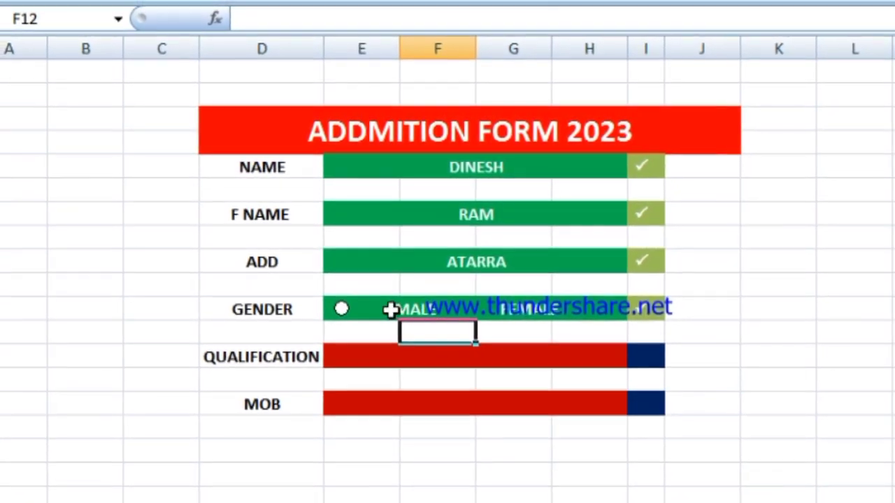
{"action": "left_click", "coordinate": [390, 310]}
{"action": "double_click", "coordinate": [451, 311]}
{"action": "left_click", "coordinate": [453, 328]}
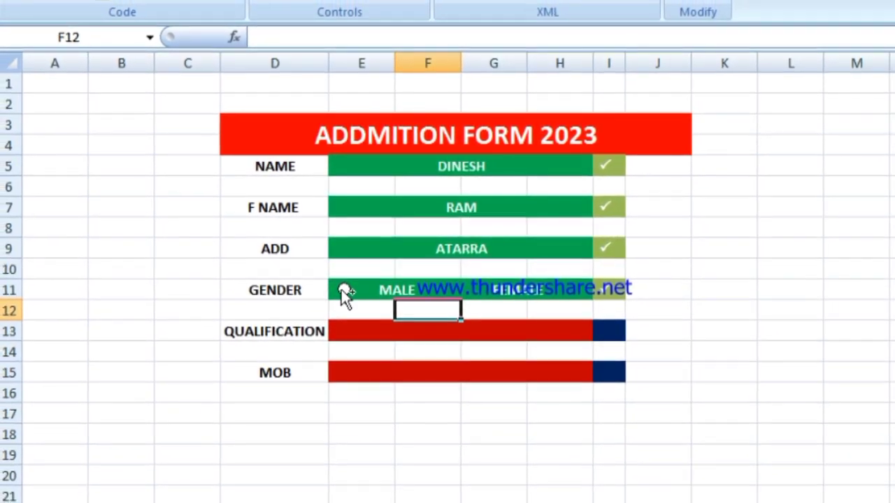
{"action": "left_click", "coordinate": [344, 291], "text": "ctrl"}
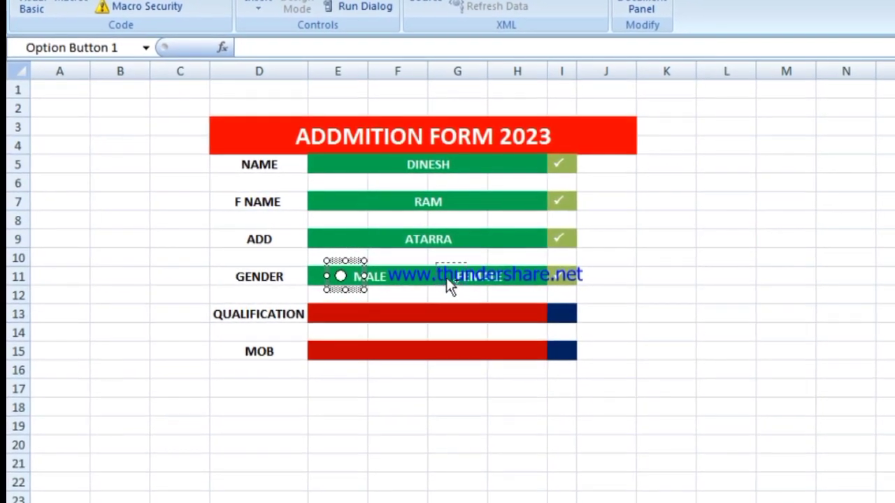
Step: Widen the FEMALE and MALE option buttons by dragging their sizing handles
{"action": "left_click", "coordinate": [447, 278], "text": "ctrl"}
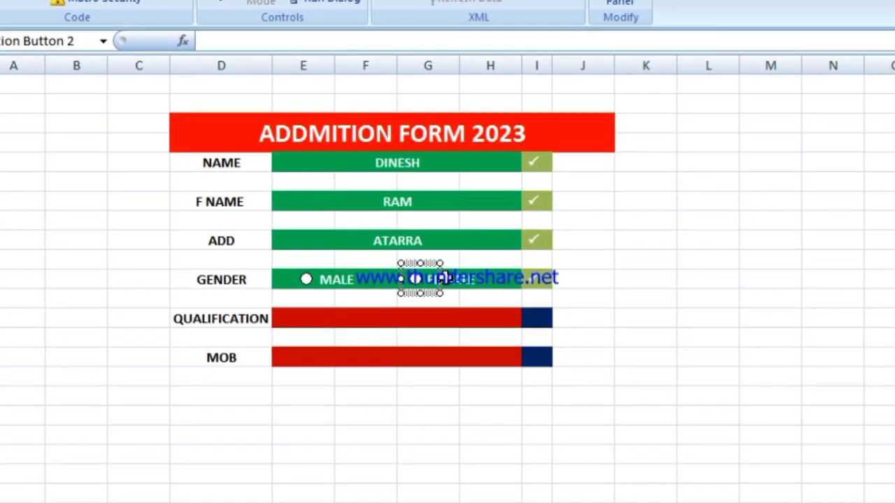
{"action": "left_click_drag", "start_coordinate": [442, 293], "coordinate": [485, 296]}
{"action": "left_click", "coordinate": [388, 317]}
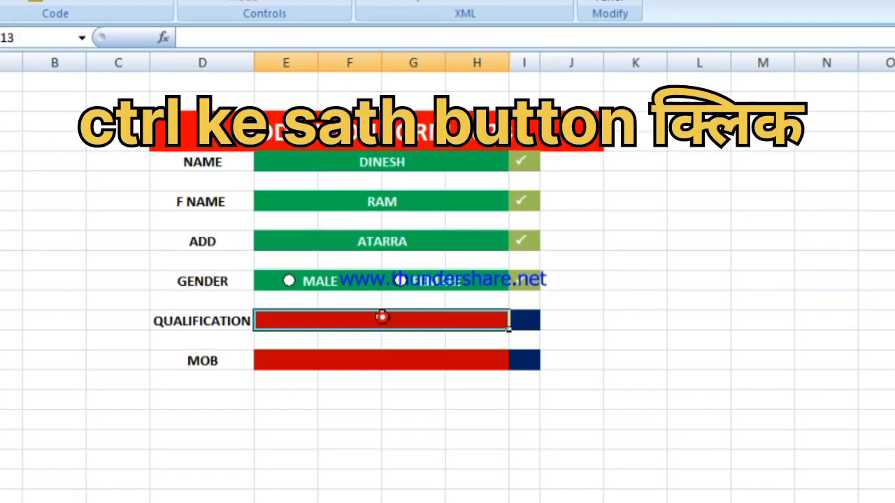
{"action": "left_click", "coordinate": [297, 281], "text": "ctrl"}
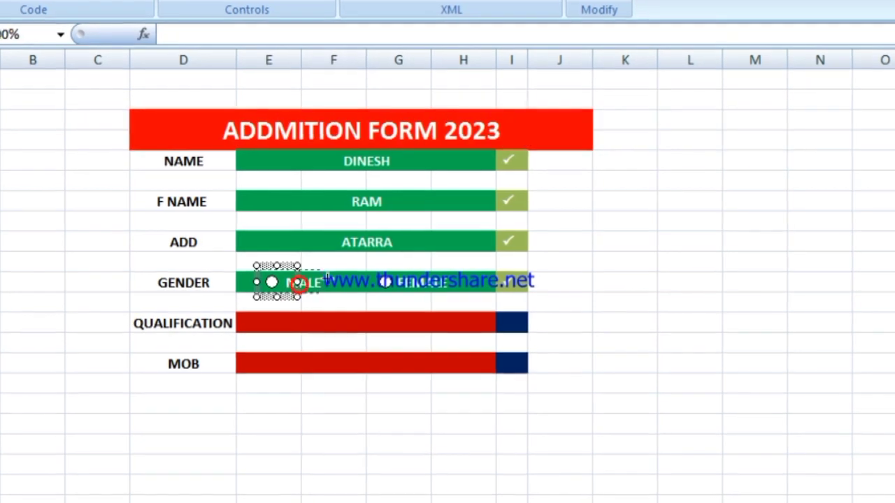
{"action": "left_click_drag", "start_coordinate": [300, 282], "coordinate": [341, 283]}
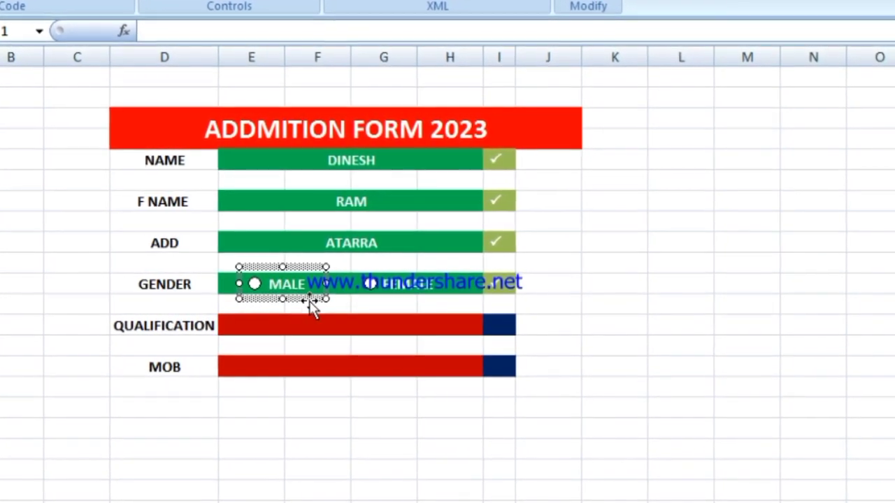
{"action": "left_click", "coordinate": [336, 308]}
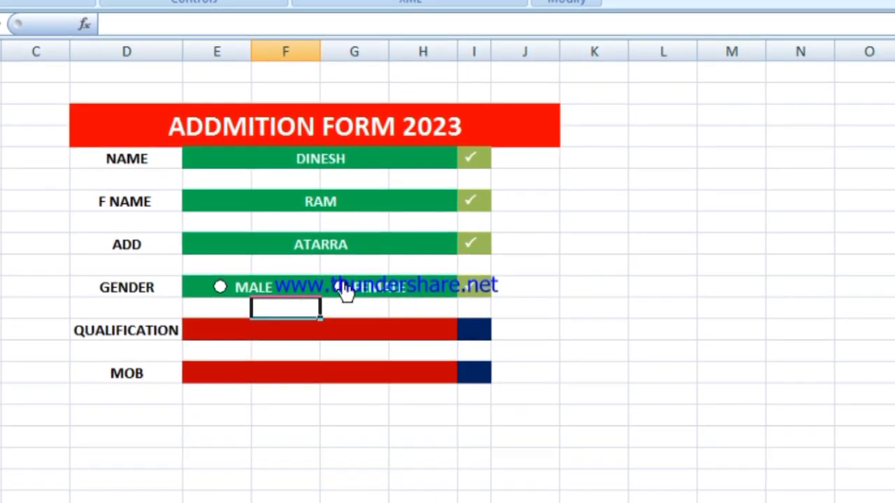
{"action": "left_click", "coordinate": [346, 293]}
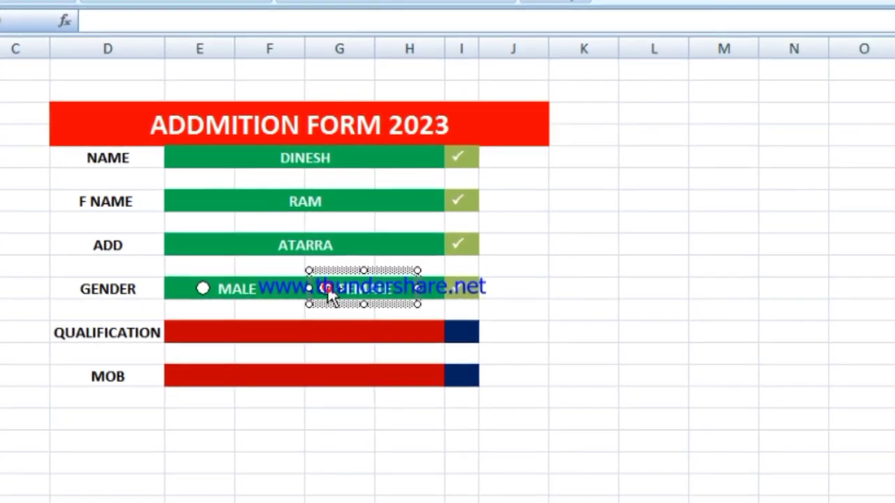
Step: Set the FEMALE option button's Format Control cell link to $L$14
{"action": "right_click", "coordinate": [334, 306]}
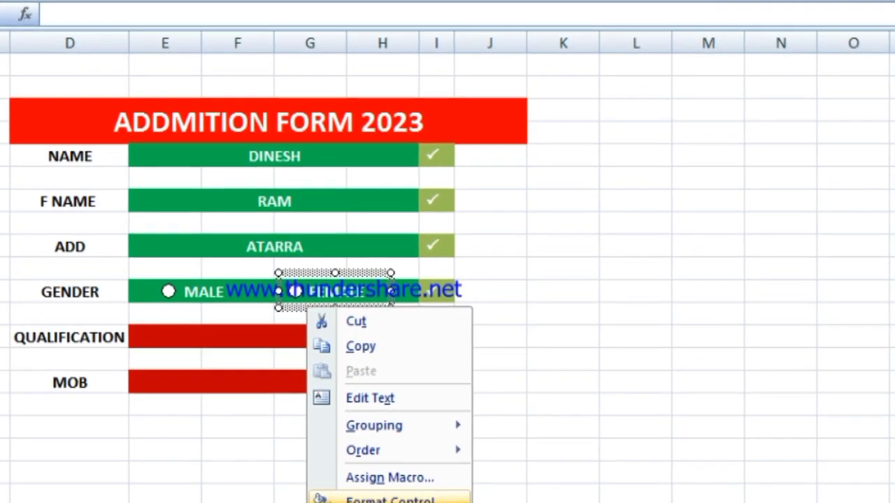
{"action": "left_click", "coordinate": [363, 499]}
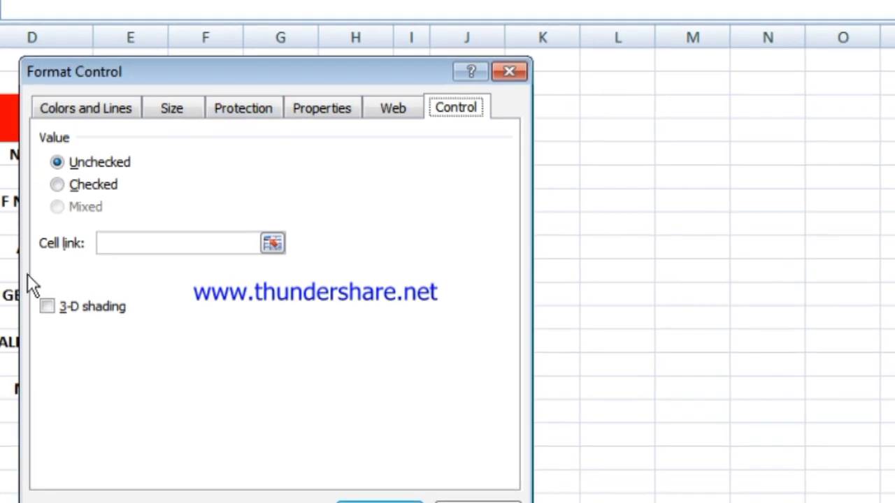
{"action": "left_click", "coordinate": [115, 243]}
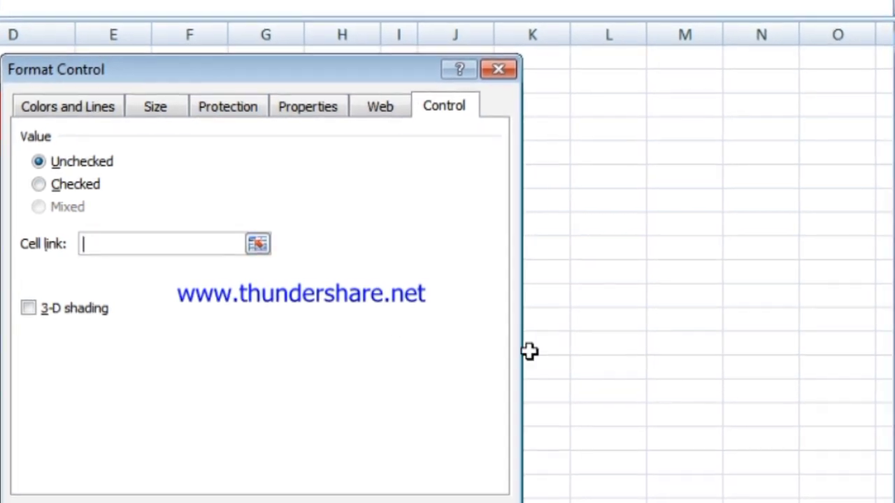
{"action": "left_click", "coordinate": [601, 369]}
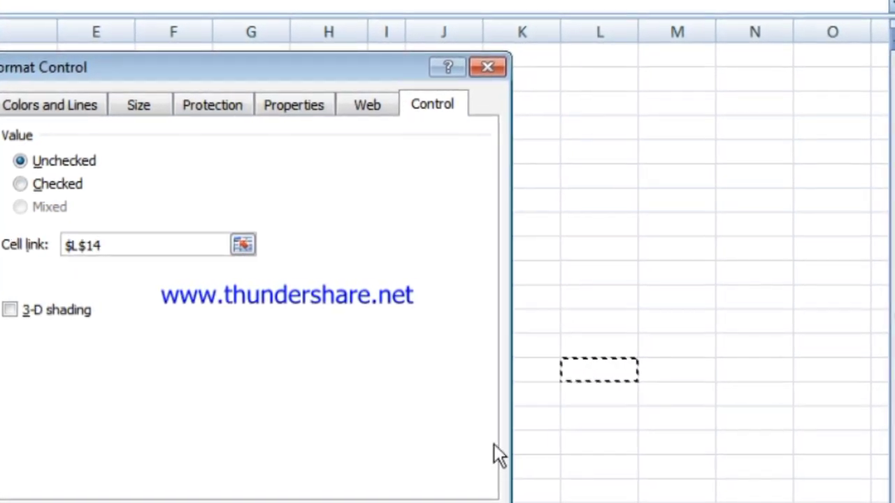
{"action": "key", "text": "Return"}
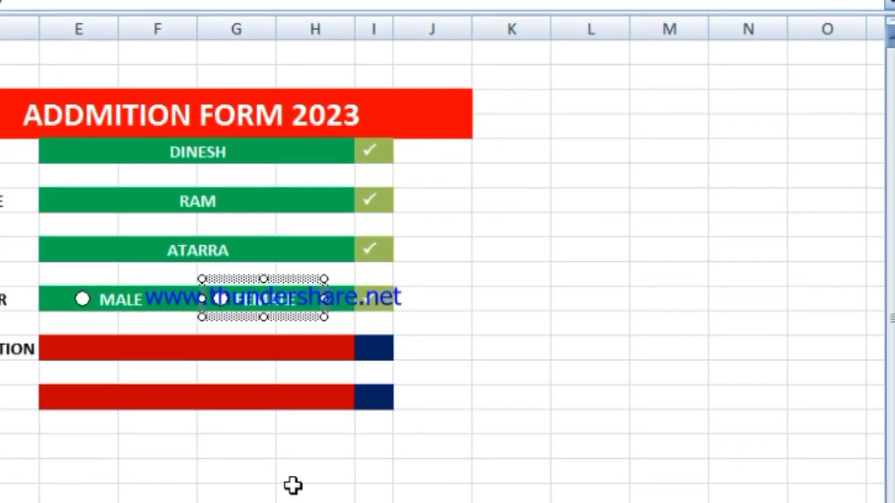
Step: Test the buttons: FEMALE puts 2 in L14, then MALE puts 1
{"action": "left_click", "coordinate": [137, 322]}
{"action": "left_click", "coordinate": [203, 302]}
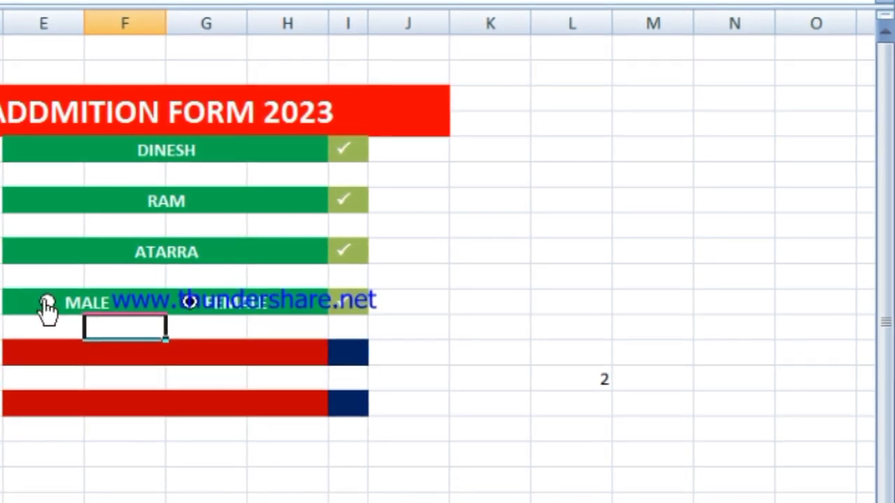
{"action": "left_click", "coordinate": [46, 305]}
{"action": "left_click", "coordinate": [572, 374]}
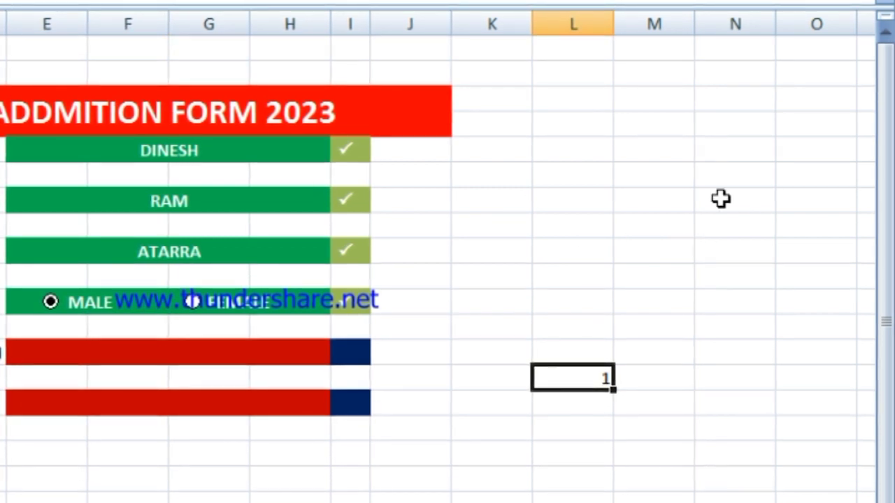
{"action": "left_click", "coordinate": [713, 172]}
{"action": "type", "text": "="}
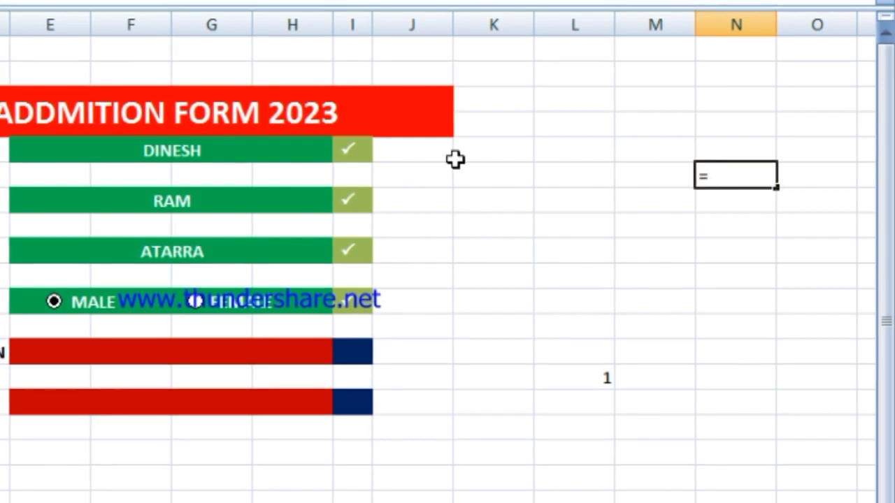
Step: Enter =E5, =E7 and =E9 in column N to mirror NAME, F NAME and ADD
{"action": "left_click", "coordinate": [278, 152]}
{"action": "key", "text": "Return"}
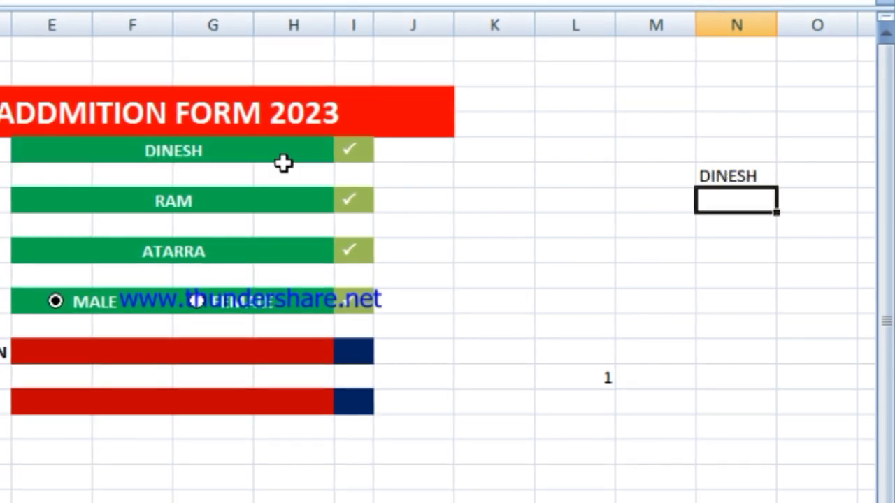
{"action": "type", "text": "="}
{"action": "left_click", "coordinate": [251, 201]}
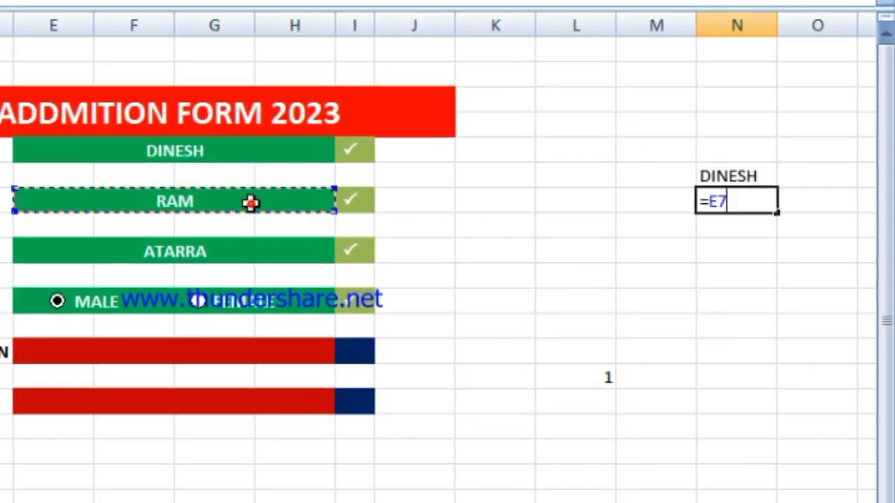
{"action": "key", "text": "Return"}
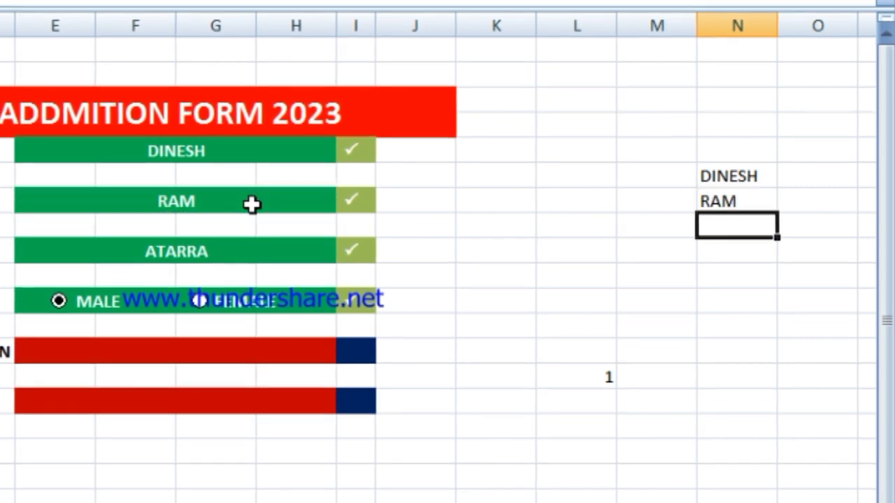
{"action": "type", "text": "="}
{"action": "left_click", "coordinate": [170, 240]}
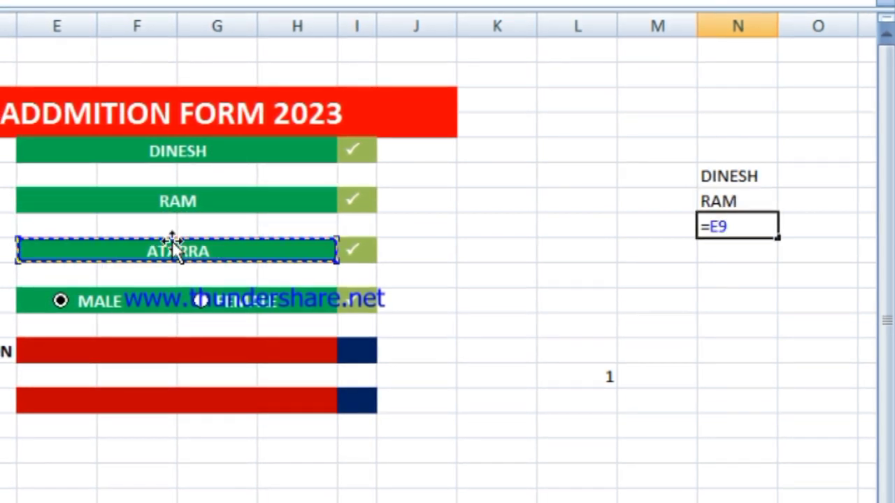
{"action": "key", "text": "Return"}
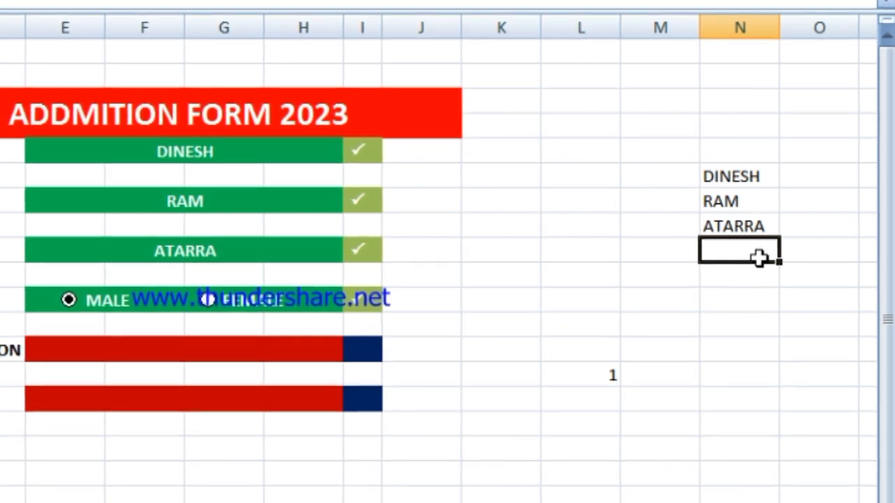
Step: Enter =IF(L14=1,"MALE","FEMALE") in the next column N cell
{"action": "type", "text": "=I"}
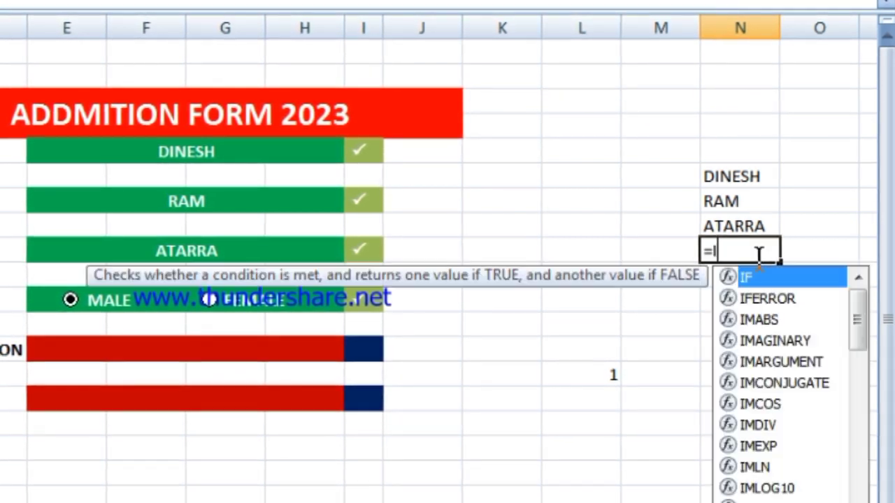
{"action": "type", "text": "F("}
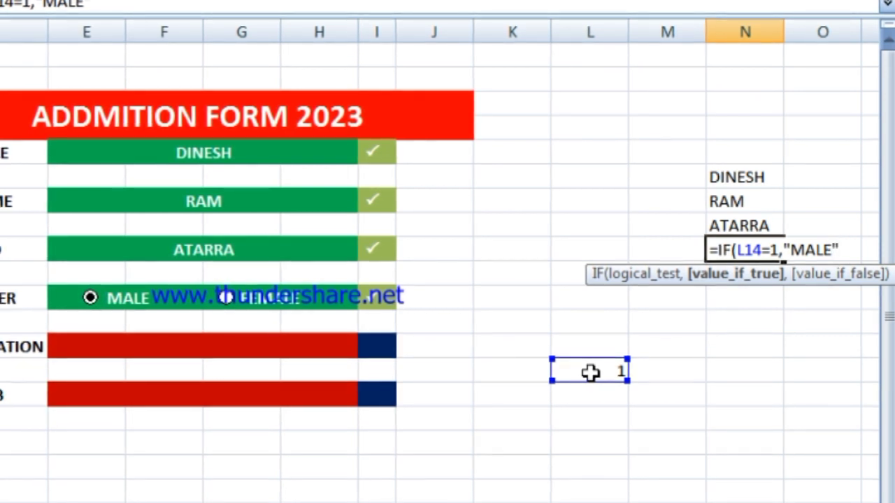
{"action": "type", "text": ","}
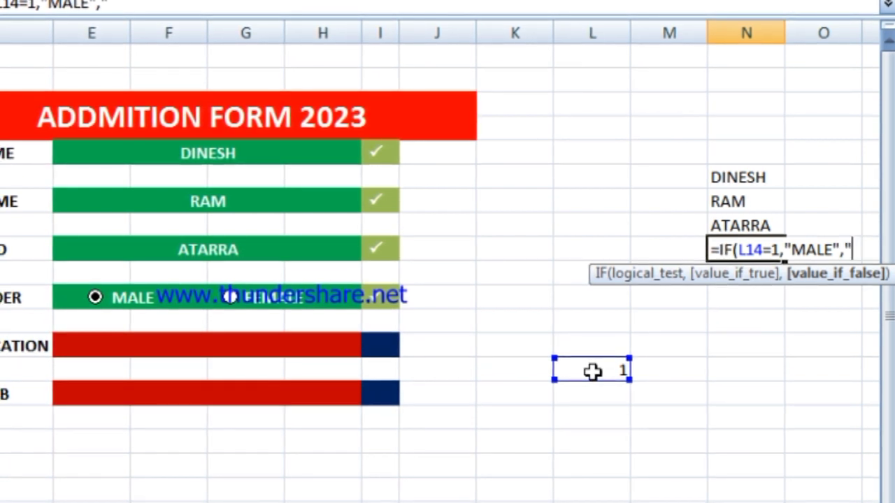
{"action": "type", "text": "MALE"}
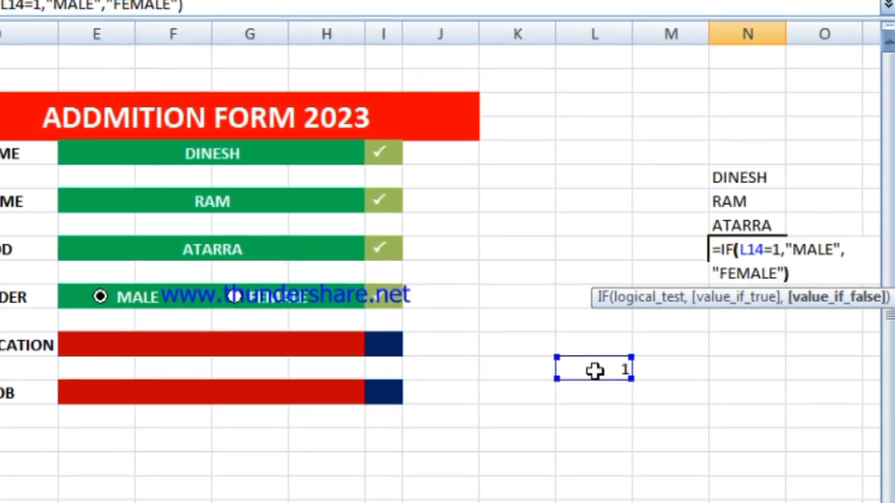
{"action": "key", "text": "Return"}
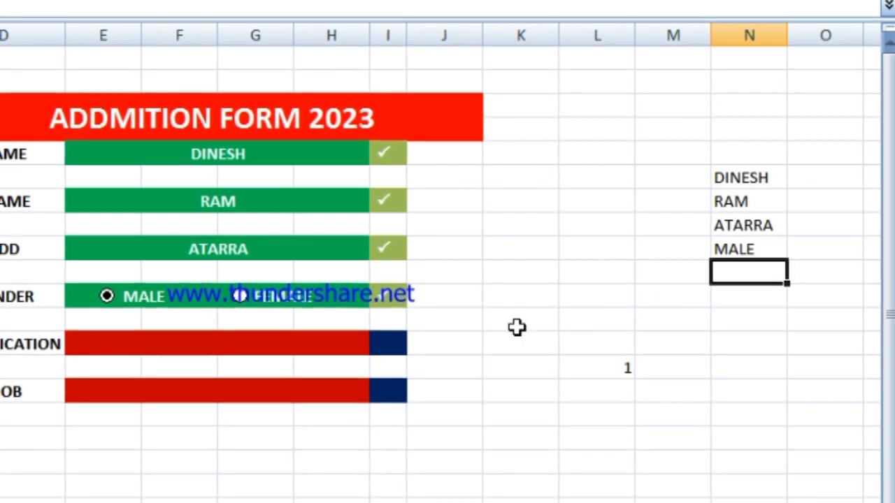
{"action": "left_click", "coordinate": [181, 345]}
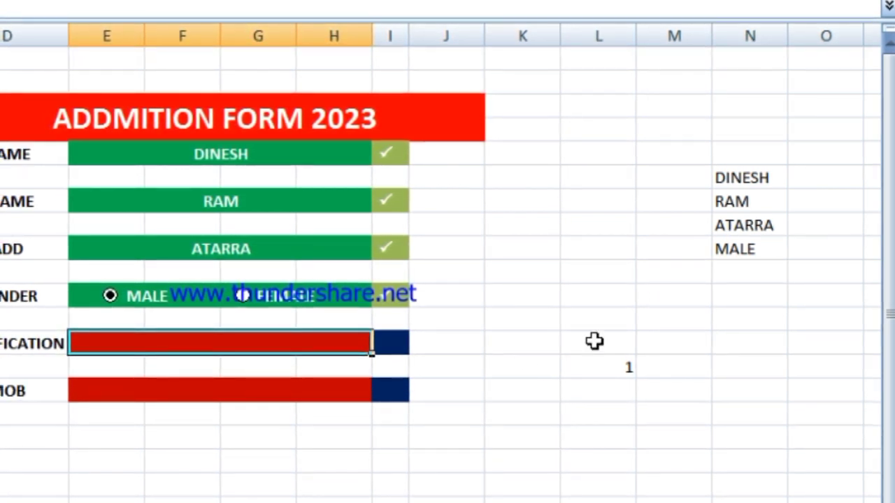
Step: Add =E13 and =E15 in column N for the QUALIFICATION and MOB fields
{"action": "left_click", "coordinate": [745, 268]}
{"action": "type", "text": "=E13"}
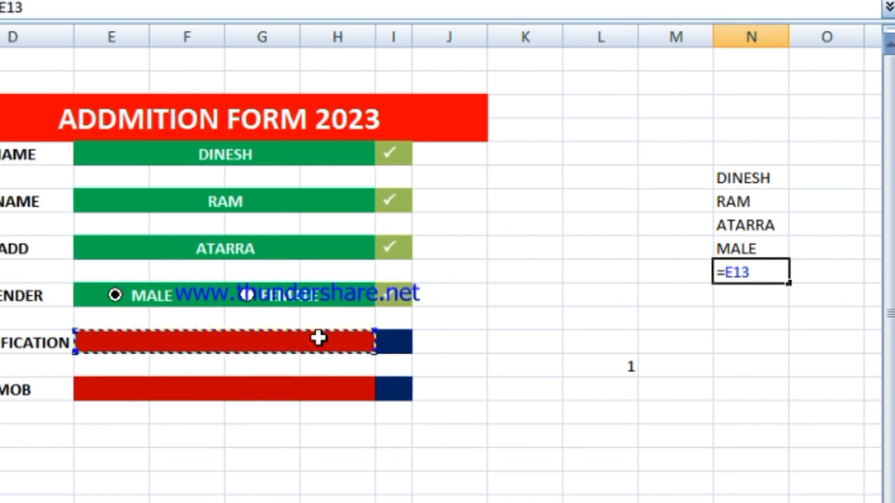
{"action": "key", "text": "Return"}
{"action": "type", "text": "="}
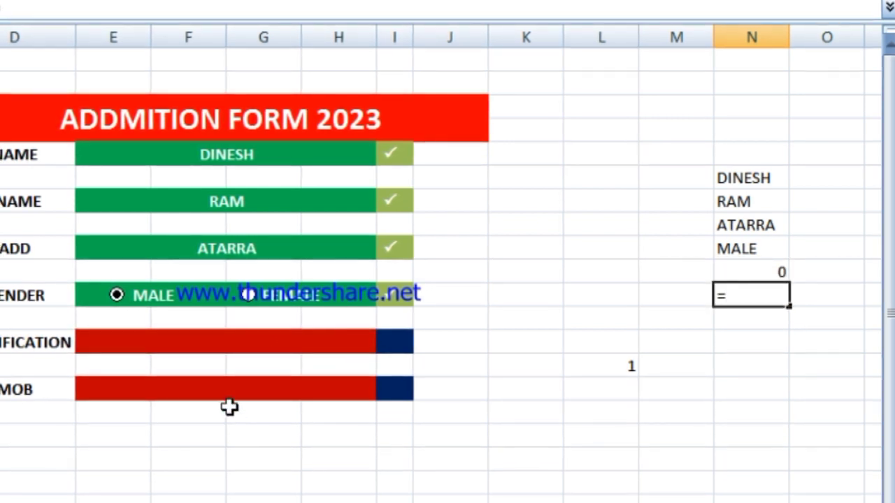
{"action": "left_click", "coordinate": [230, 391]}
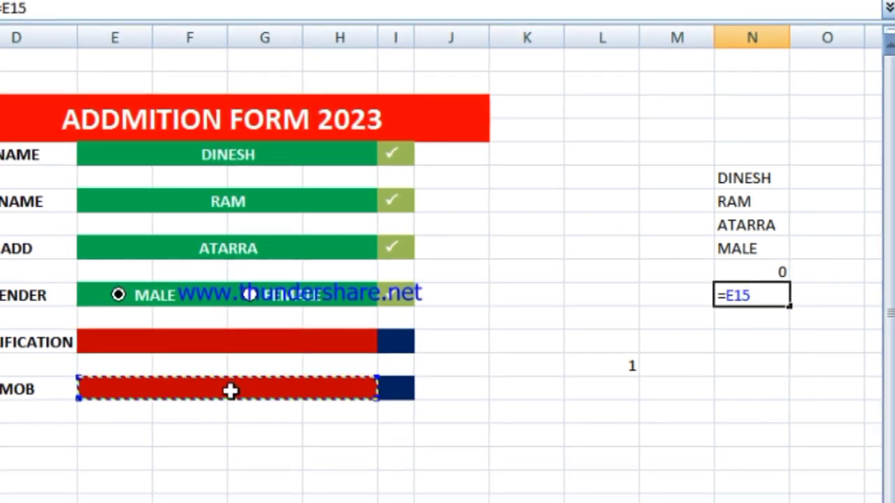
{"action": "key", "text": "Return"}
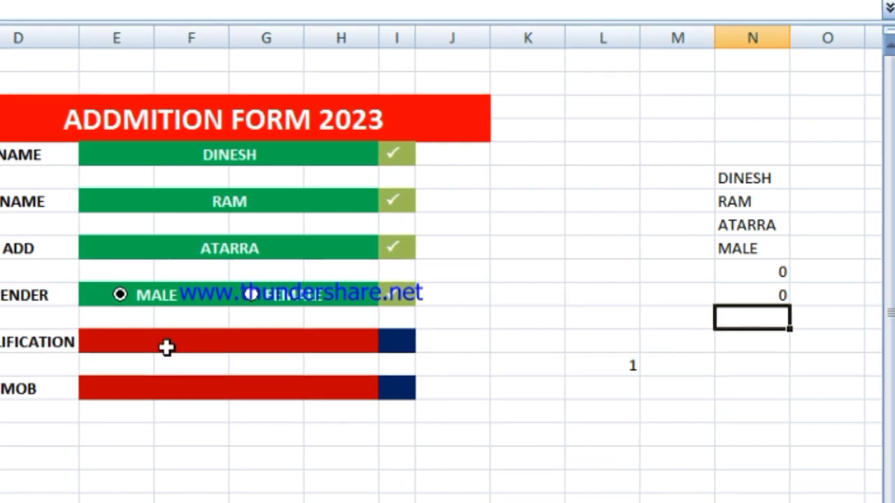
{"action": "left_click", "coordinate": [168, 343]}
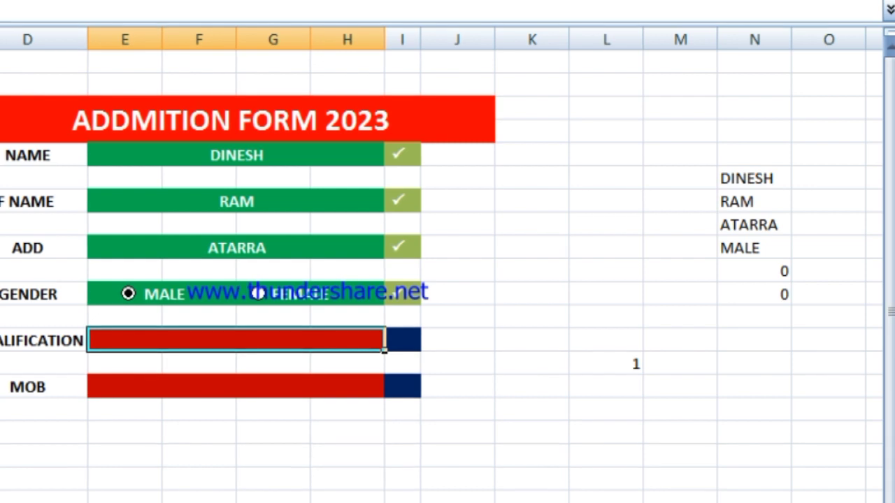
Step: Open Data Validation for the QUALIFICATION field with Allow set to List
{"action": "key", "text": "alt+d+l"}
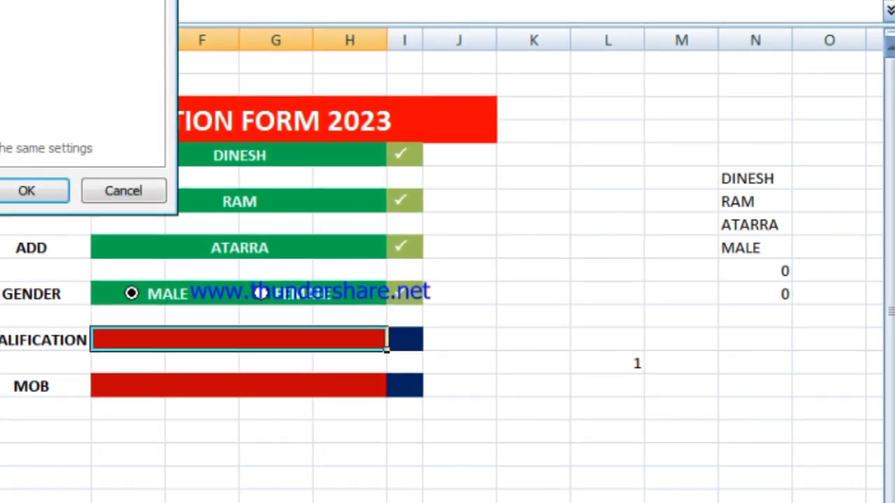
{"action": "key", "text": "Down"}
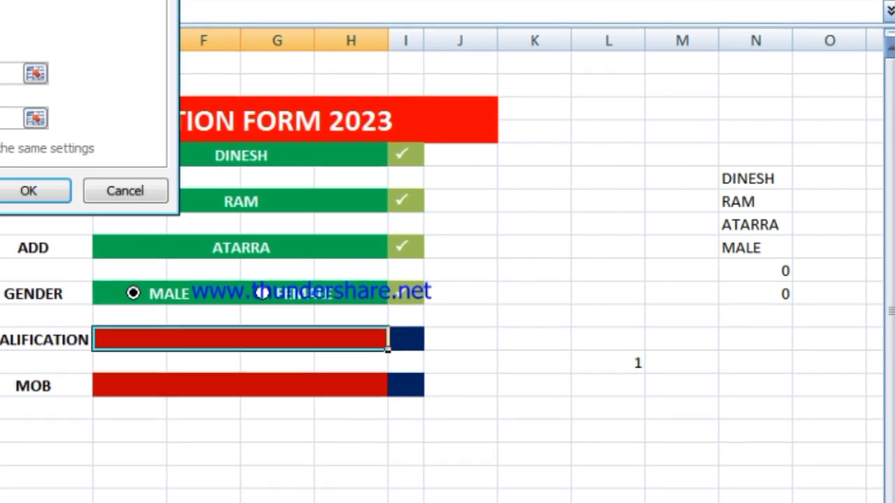
{"action": "key", "text": "Down"}
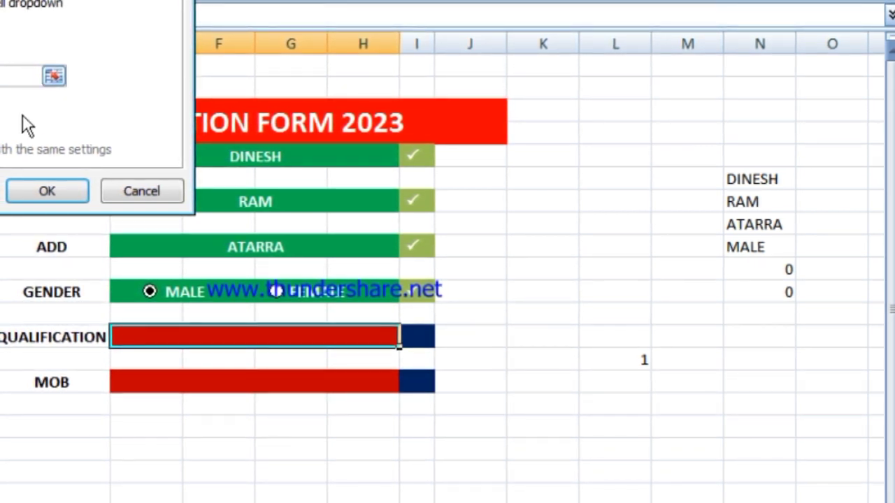
Step: Apply the list validation and choose 12TH from the QUALIFICATION dropdown
{"action": "left_click", "coordinate": [38, 196]}
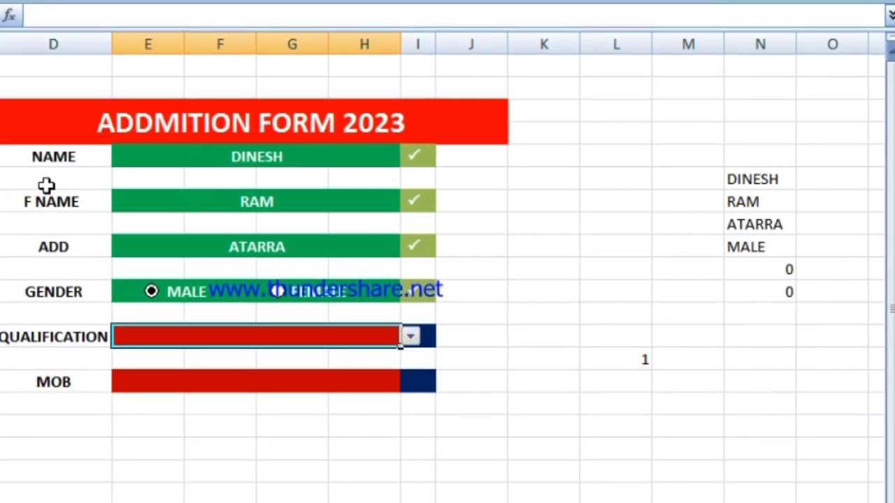
{"action": "left_click", "coordinate": [413, 337]}
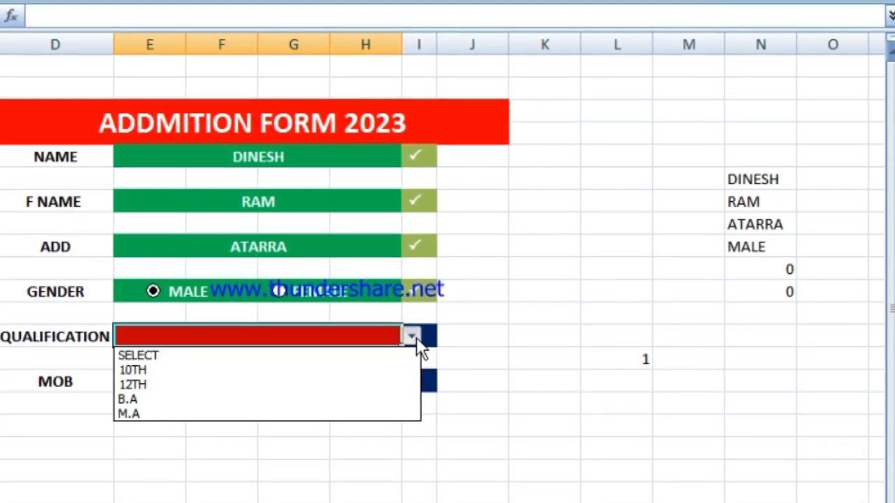
{"action": "left_click", "coordinate": [195, 388]}
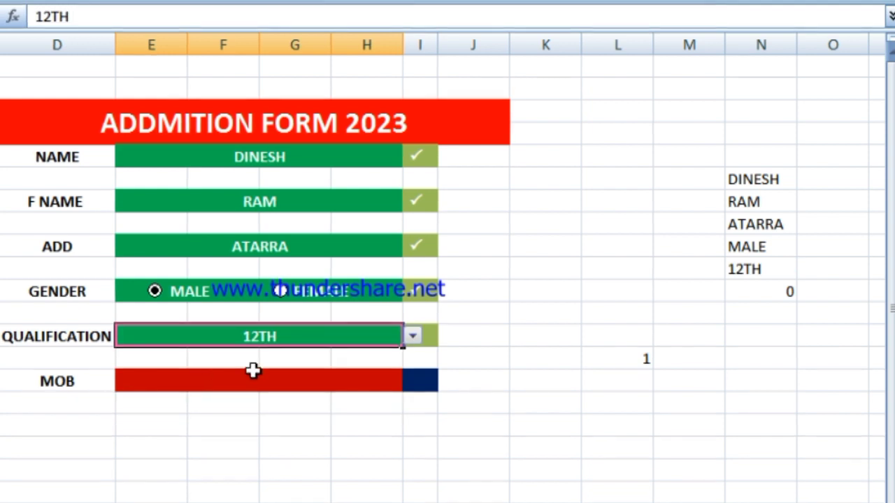
Step: Enter the mobile number in the MOB field
{"action": "left_click", "coordinate": [195, 391]}
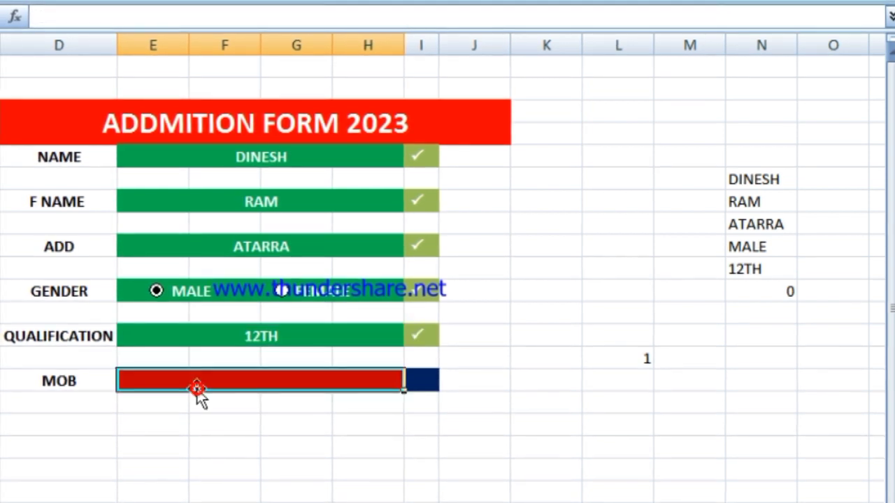
{"action": "type", "text": "41545454"}
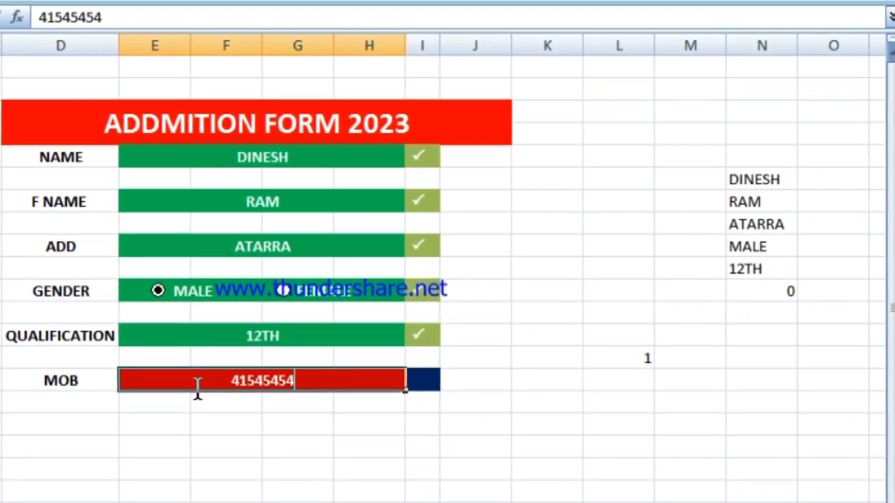
{"action": "key", "text": "Return"}
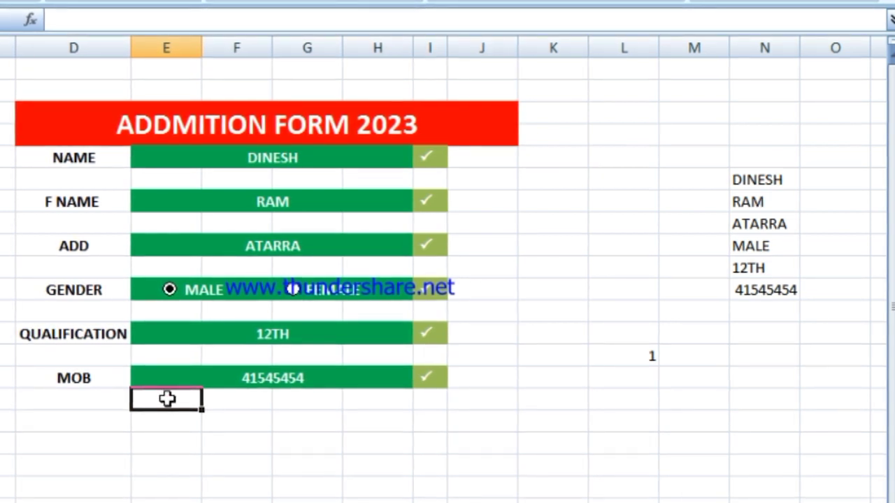
Step: Merge E18:I19 below MOB and type the submit label into it
{"action": "left_click_drag", "start_coordinate": [166, 399], "coordinate": [418, 429]}
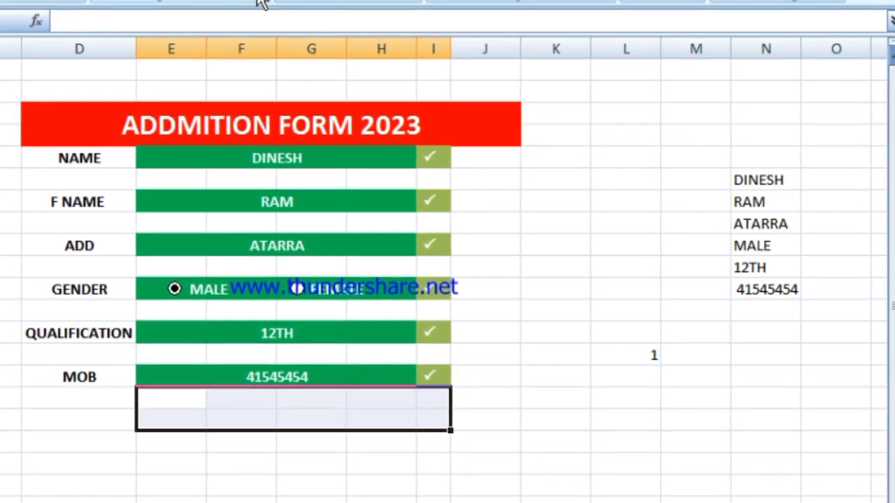
{"action": "key", "text": "alt+h"}
{"action": "key", "text": "m"}
{"action": "key", "text": "c"}
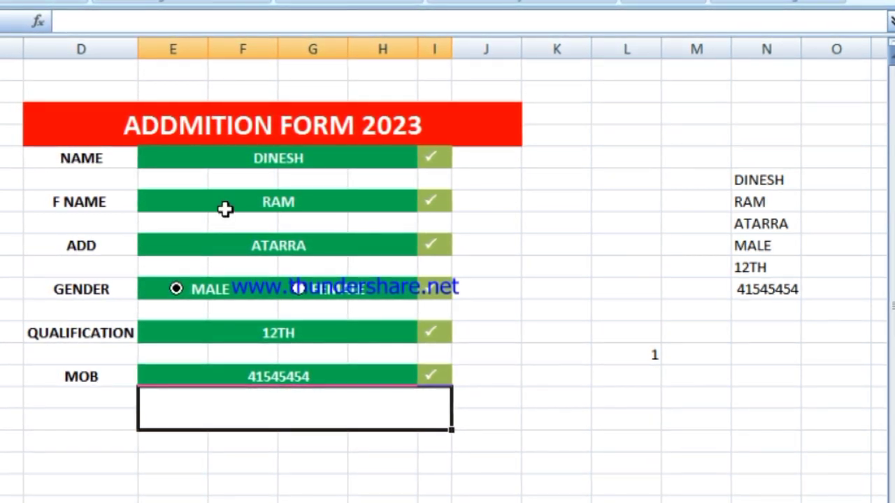
{"action": "type", "text": "ADDMITON SUBMID"}
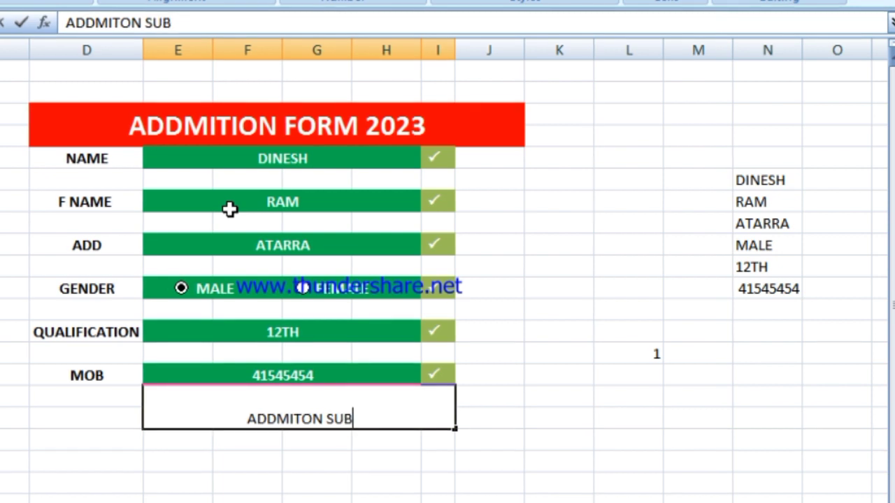
{"action": "left_click", "coordinate": [274, 267]}
Step: Correct the label's typo so the merged cell reads ADDMITIN SUBMID
{"action": "left_click", "coordinate": [249, 400]}
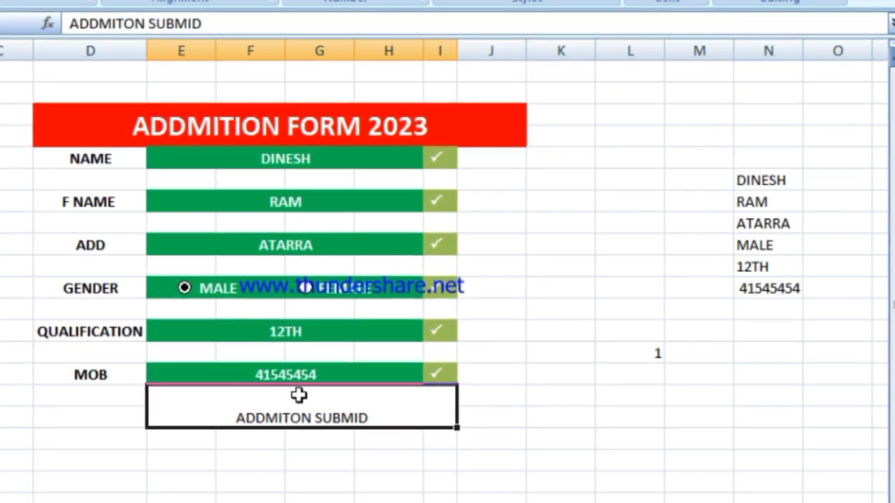
{"action": "double_click", "coordinate": [304, 417]}
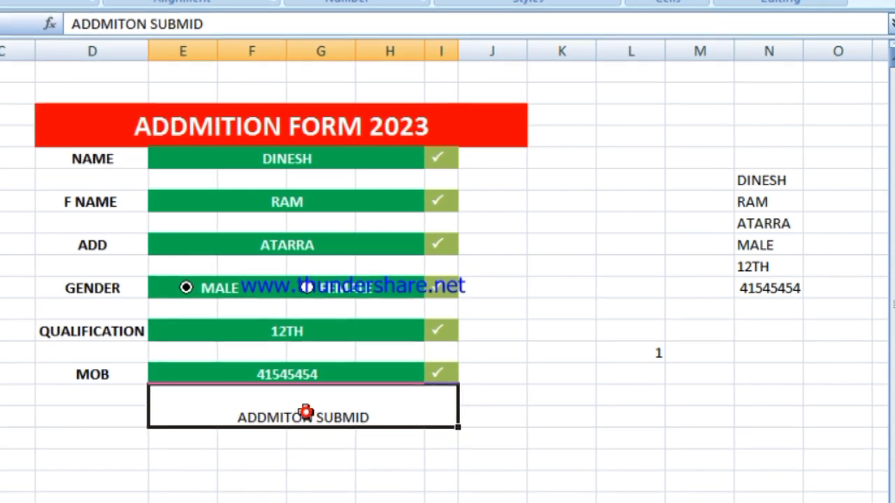
{"action": "key", "text": "BackSpace"}
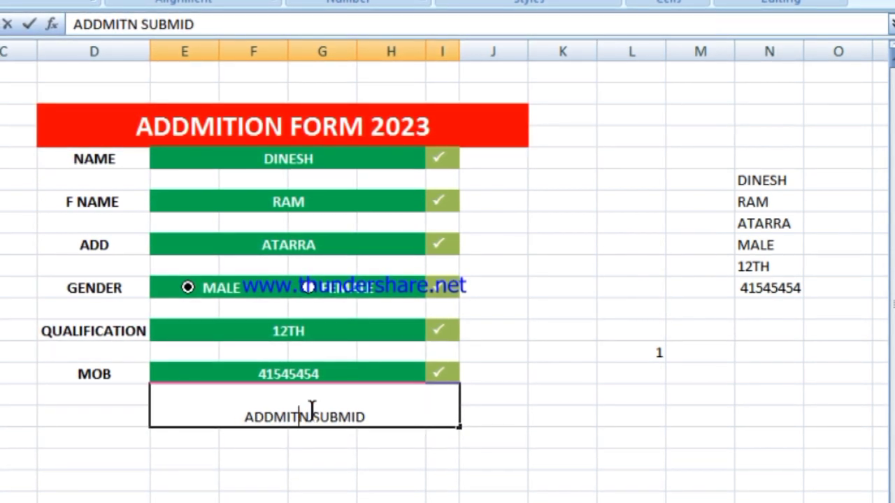
{"action": "type", "text": "I"}
{"action": "left_click", "coordinate": [295, 496]}
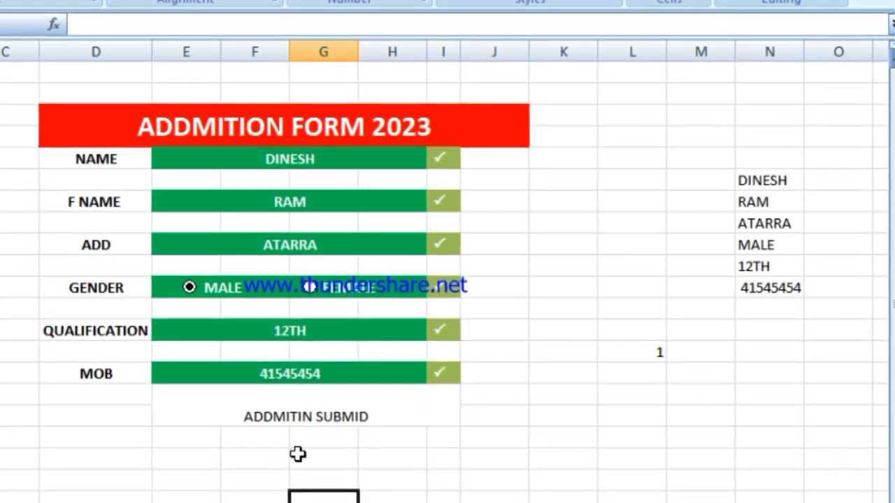
Step: Correct the submit label's spelling to 'ADDMITION SUBMID'
{"action": "double_click", "coordinate": [306, 414]}
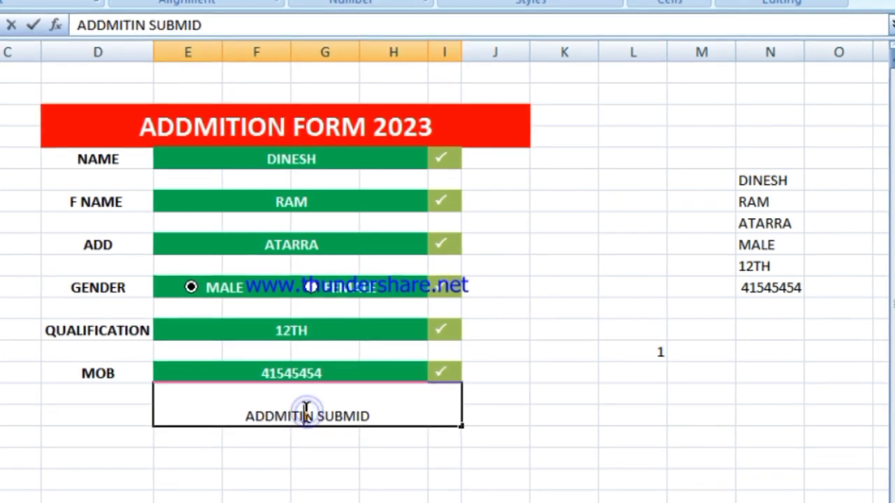
{"action": "type", "text": "O"}
{"action": "left_click", "coordinate": [267, 464]}
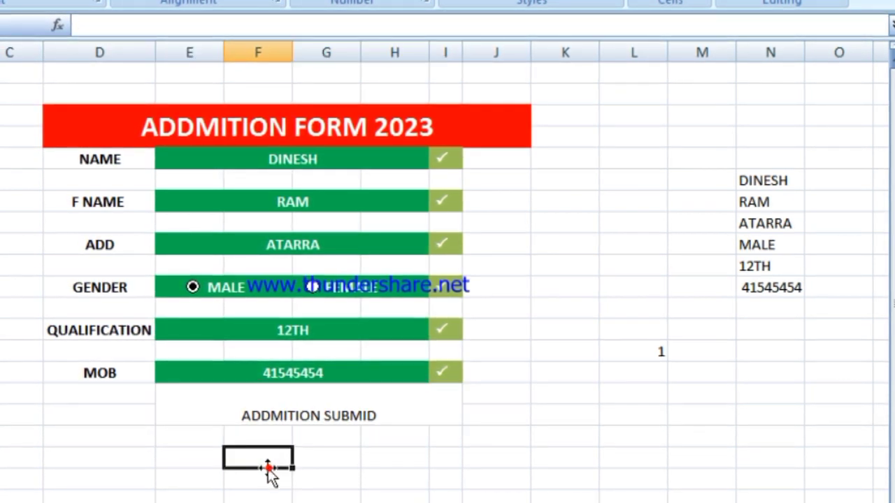
Step: Middle-align the submit label, enlarge its font two sizes, and fill it light blue
{"action": "left_click", "coordinate": [266, 414]}
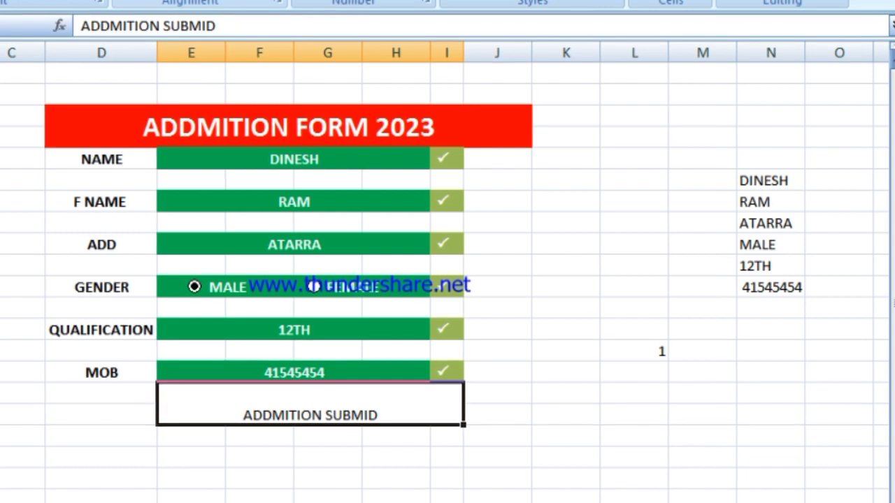
{"action": "left_click", "coordinate": [174, 1]}
{"action": "key", "text": "ctrl+shift+period"}
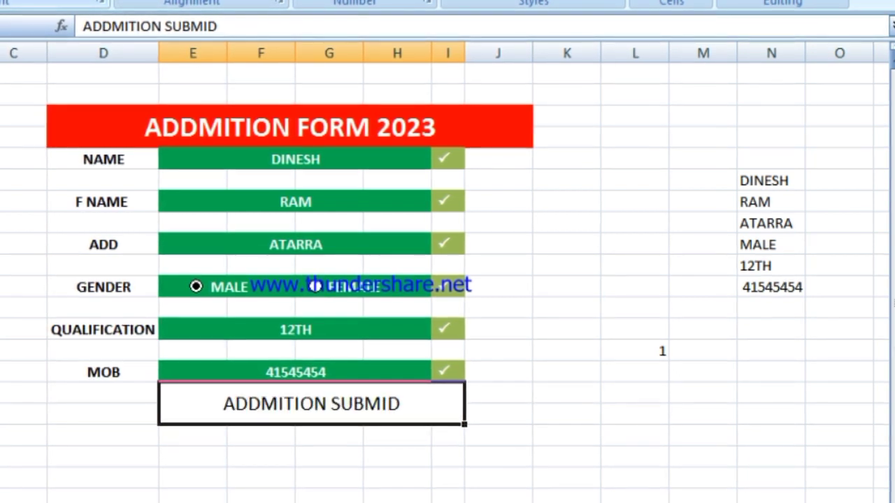
{"action": "key", "text": "ctrl+shift+period"}
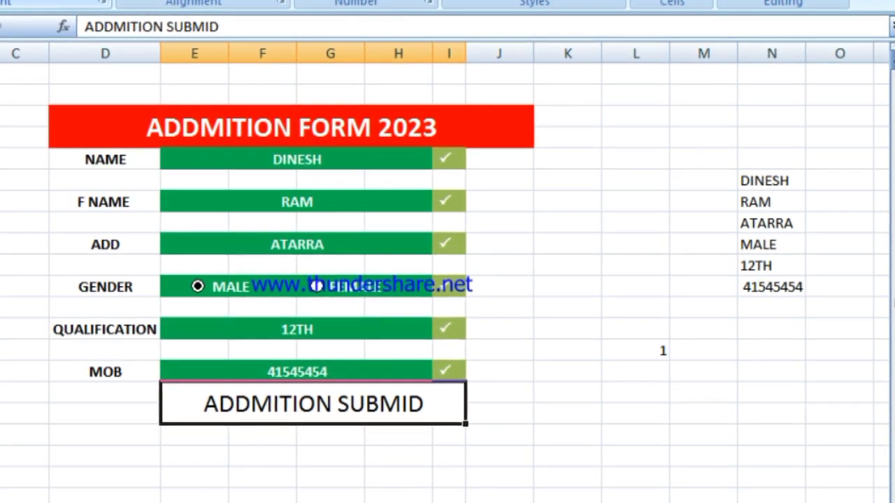
{"action": "left_click", "coordinate": [56, 2]}
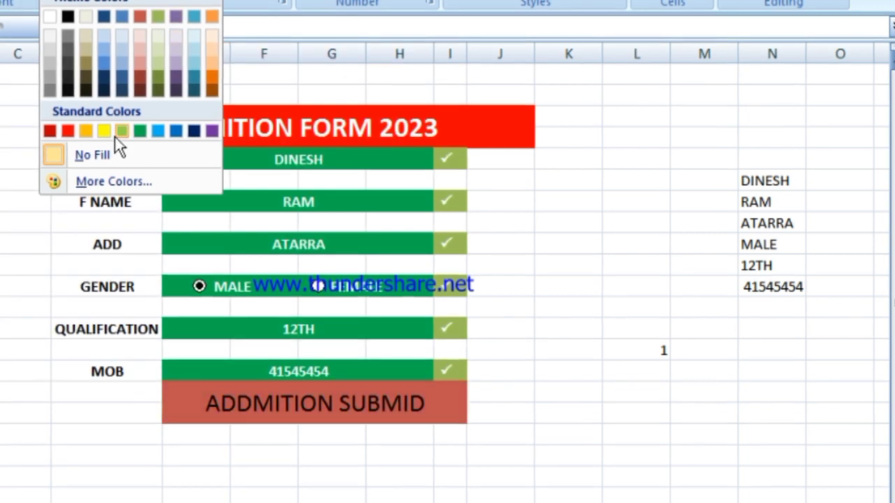
{"action": "left_click", "coordinate": [166, 132]}
Step: Try moving the merged label down, dismiss the merged-cell error, and make the label bold
{"action": "left_click_drag", "start_coordinate": [182, 410], "coordinate": [186, 429]}
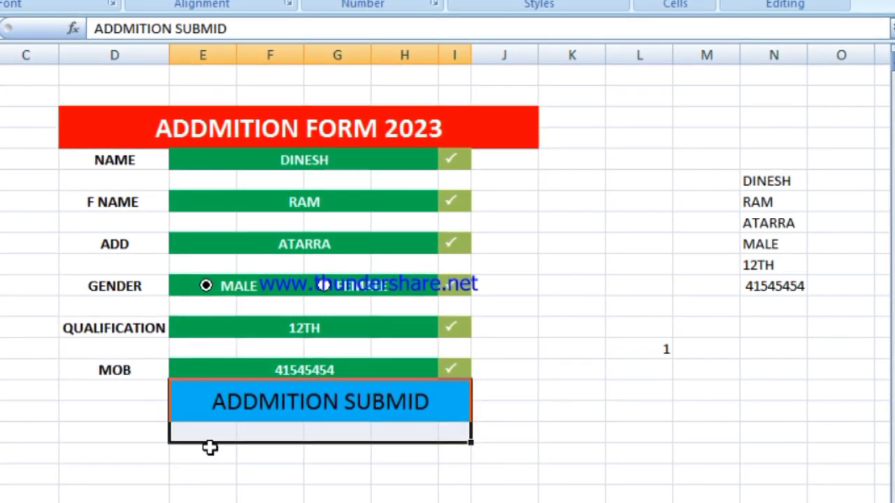
{"action": "left_click", "coordinate": [209, 446]}
{"action": "left_click", "coordinate": [210, 407]}
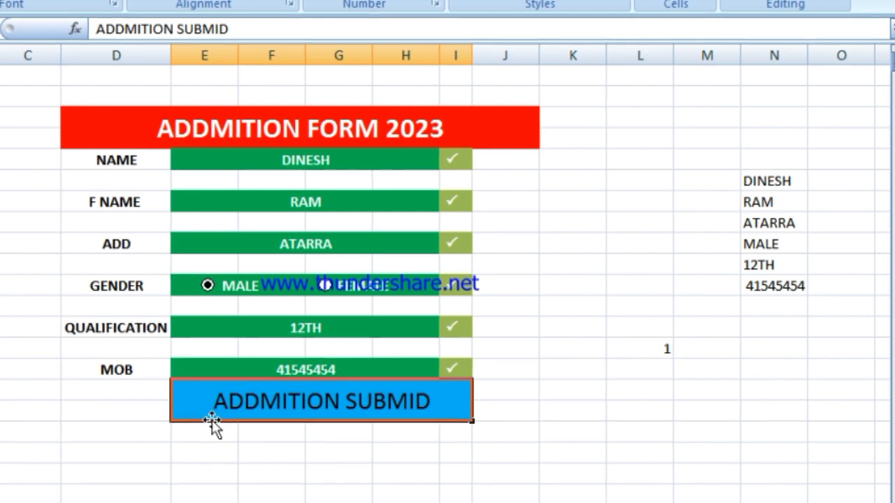
{"action": "left_click_drag", "start_coordinate": [209, 415], "coordinate": [216, 434]}
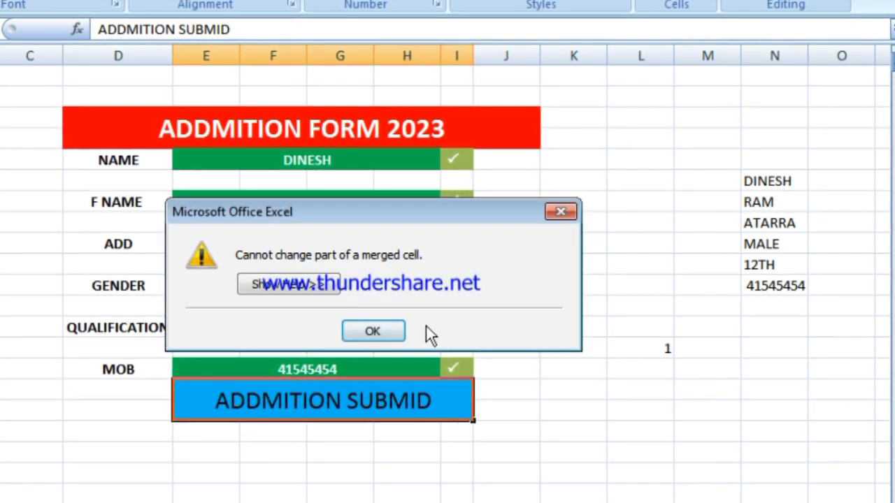
{"action": "left_click", "coordinate": [372, 331]}
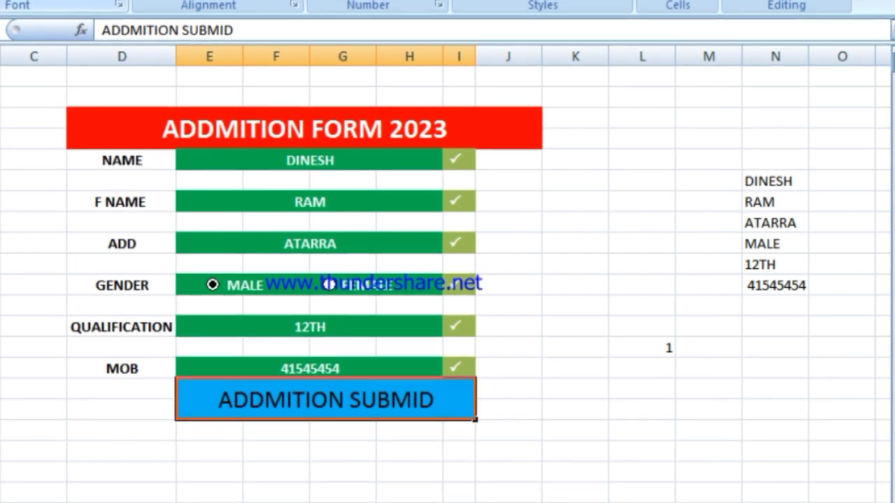
{"action": "key", "text": "ctrl+b"}
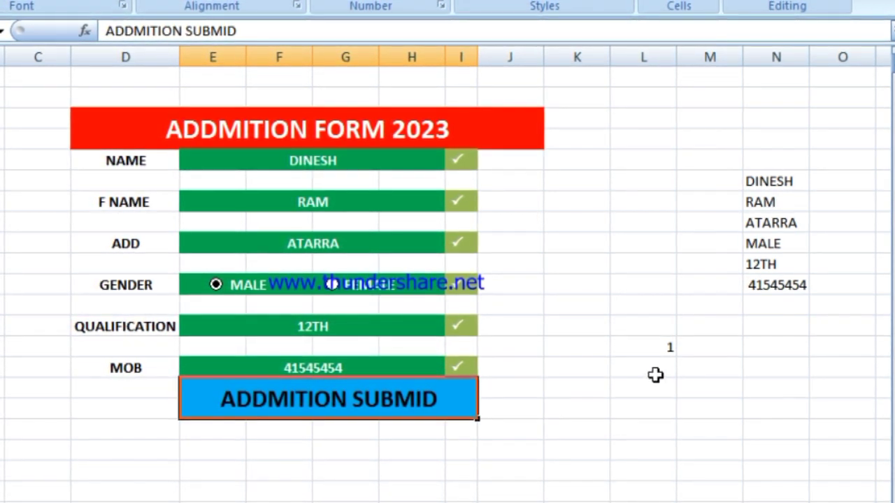
Step: In a column L cell, enter =COUNTA(E5,E7,E9,N9,E13,E15) so it shows 6
{"action": "left_click", "coordinate": [658, 368]}
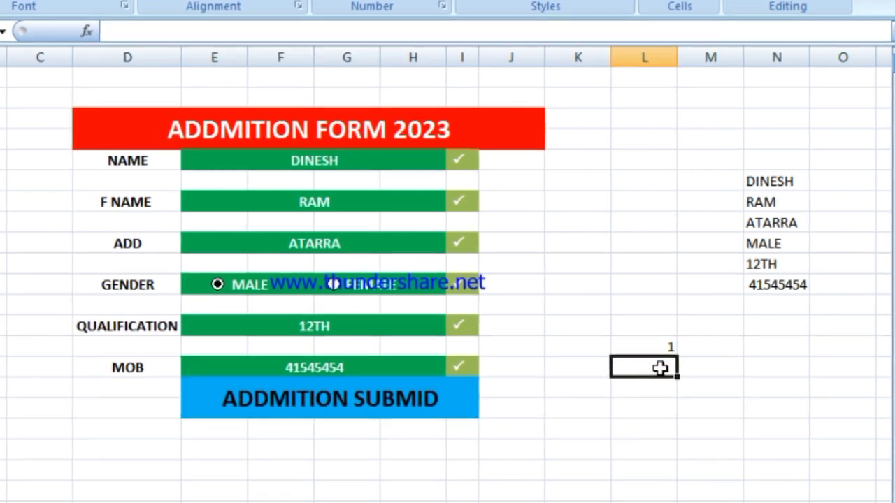
{"action": "type", "text": "=COU"}
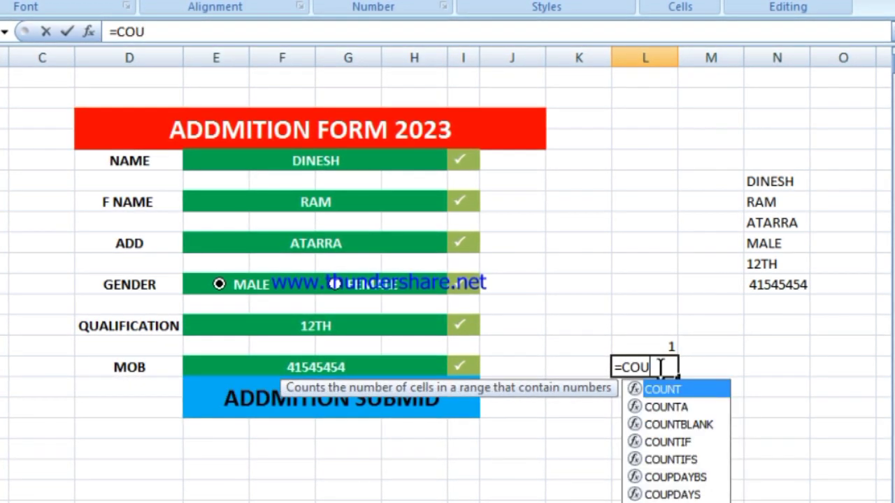
{"action": "type", "text": "NTA"}
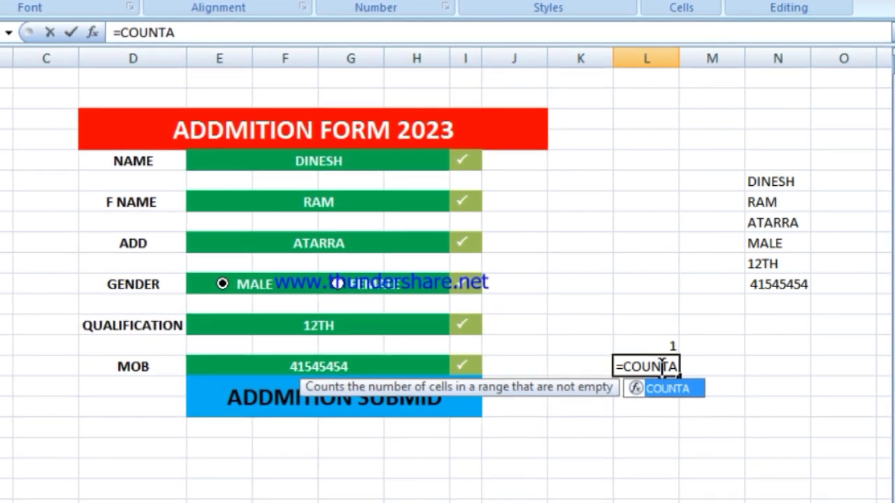
{"action": "type", "text": "("}
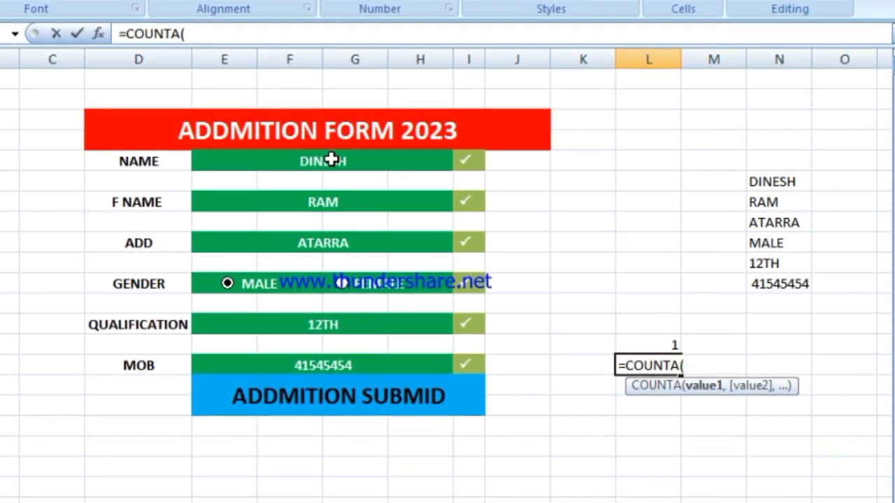
{"action": "left_click", "coordinate": [336, 160]}
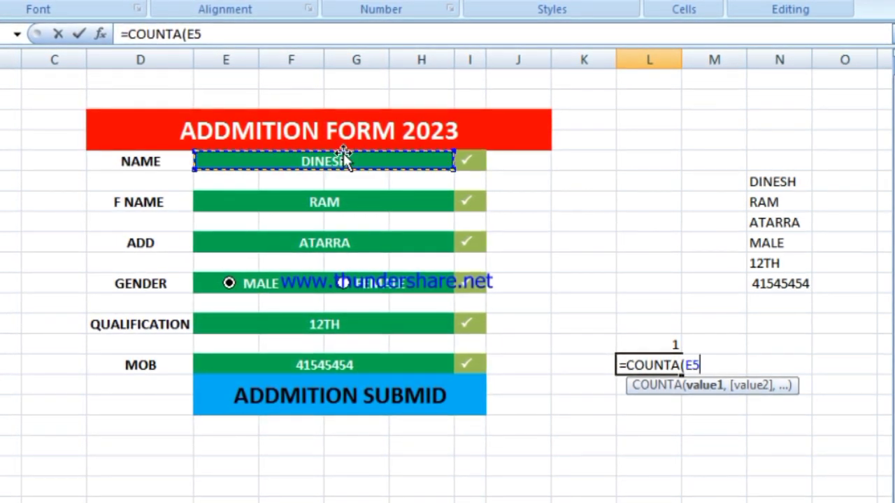
{"action": "type", "text": ","}
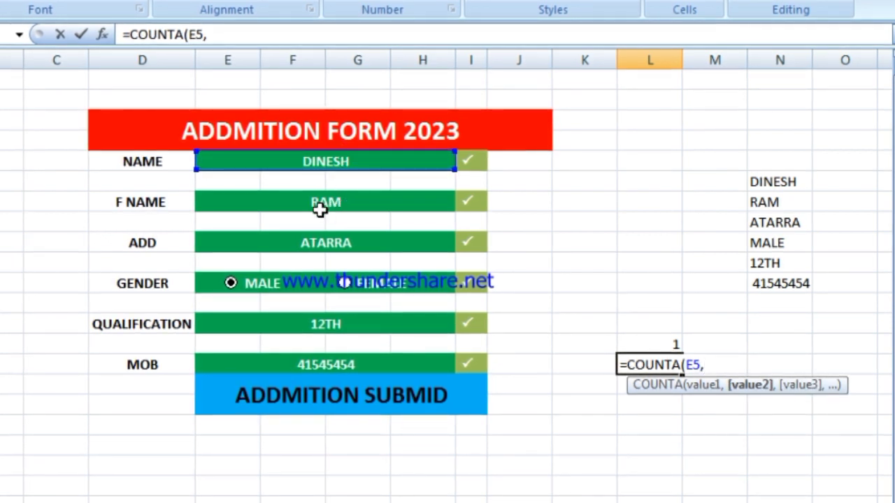
{"action": "left_click", "coordinate": [301, 206]}
{"action": "type", "text": ","}
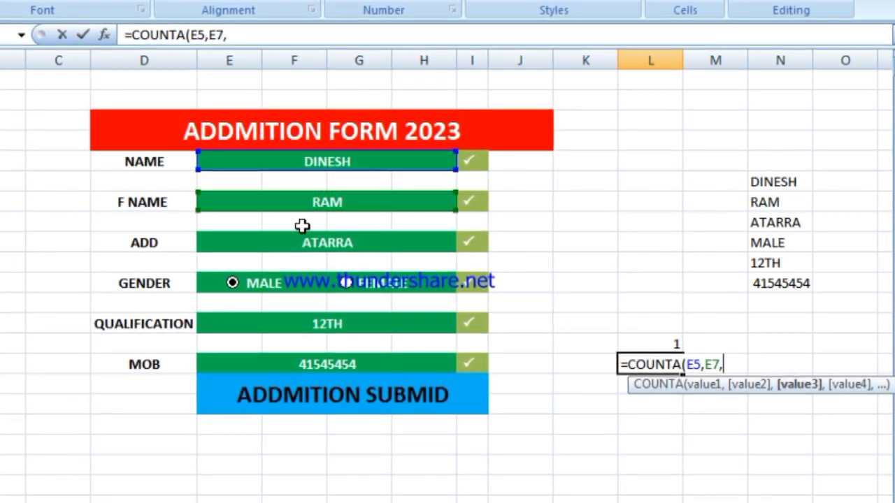
{"action": "left_click", "coordinate": [295, 243]}
{"action": "type", "text": ","}
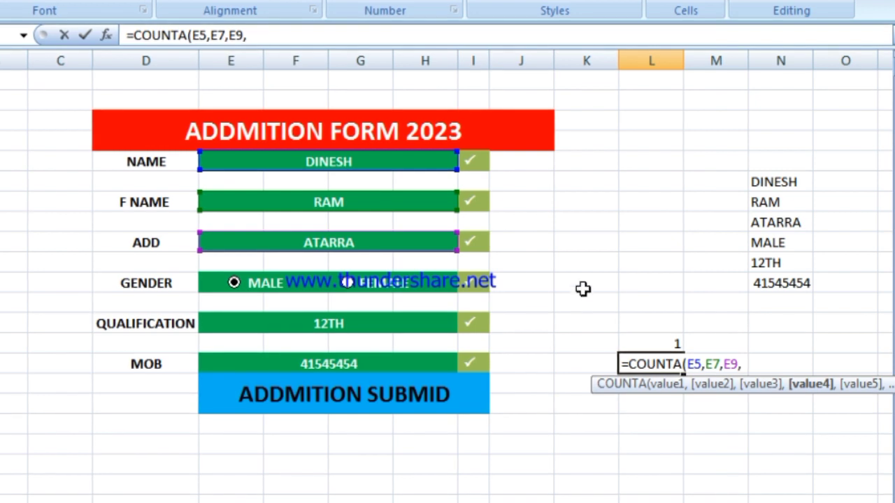
{"action": "left_click", "coordinate": [795, 245]}
{"action": "type", "text": ","}
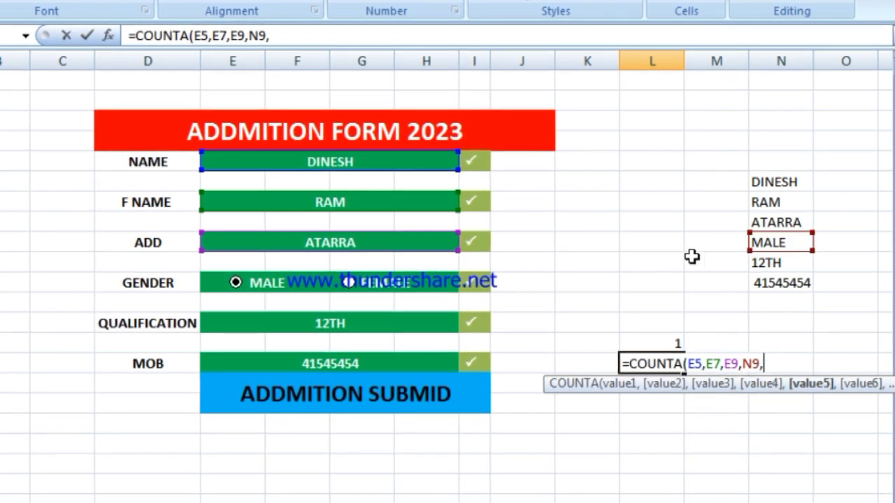
{"action": "left_click", "coordinate": [349, 320]}
{"action": "type", "text": ","}
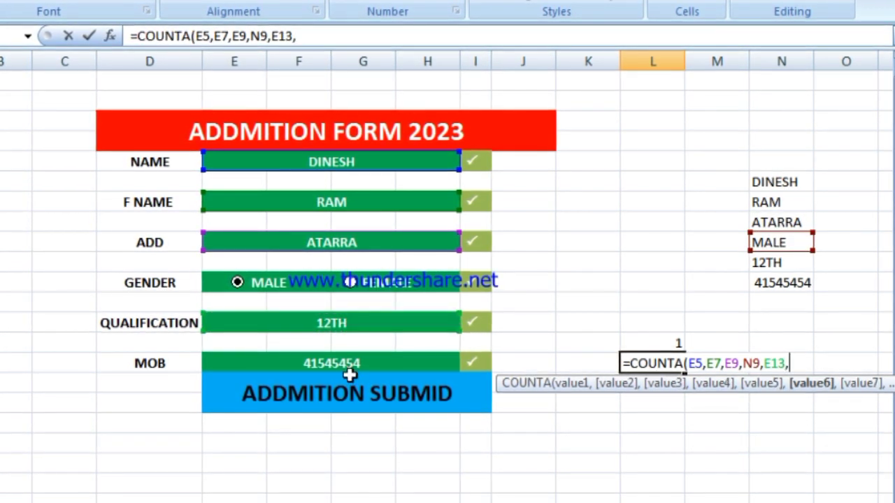
{"action": "left_click", "coordinate": [350, 361]}
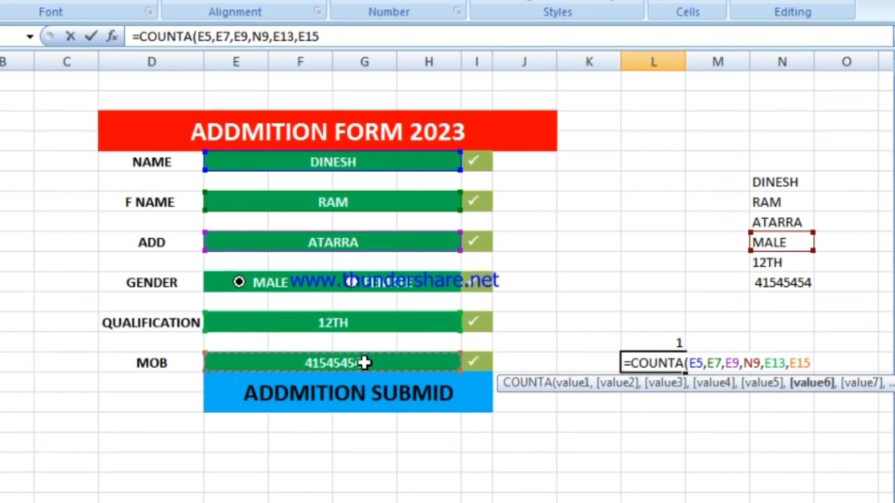
{"action": "type", "text": ")"}
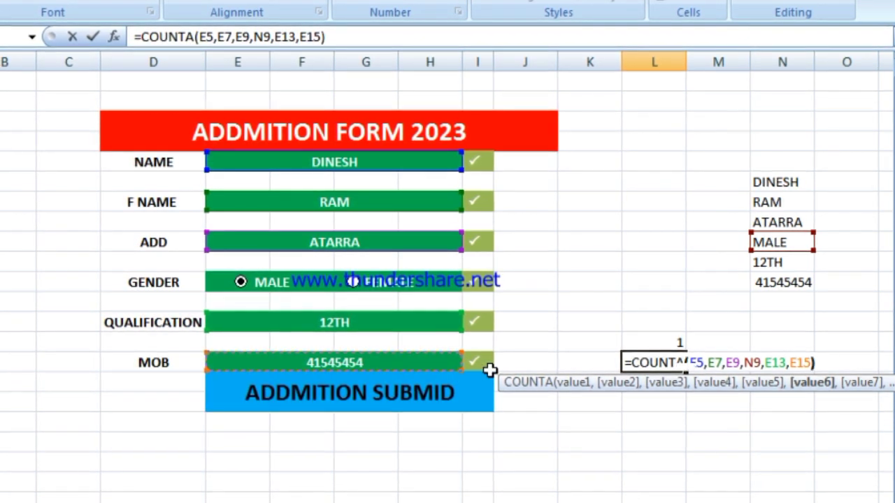
{"action": "key", "text": "Return"}
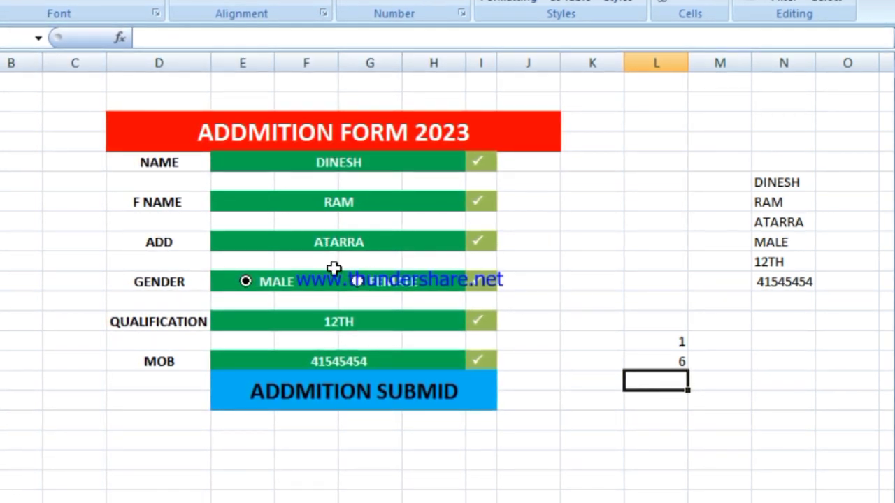
{"action": "left_click", "coordinate": [659, 360]}
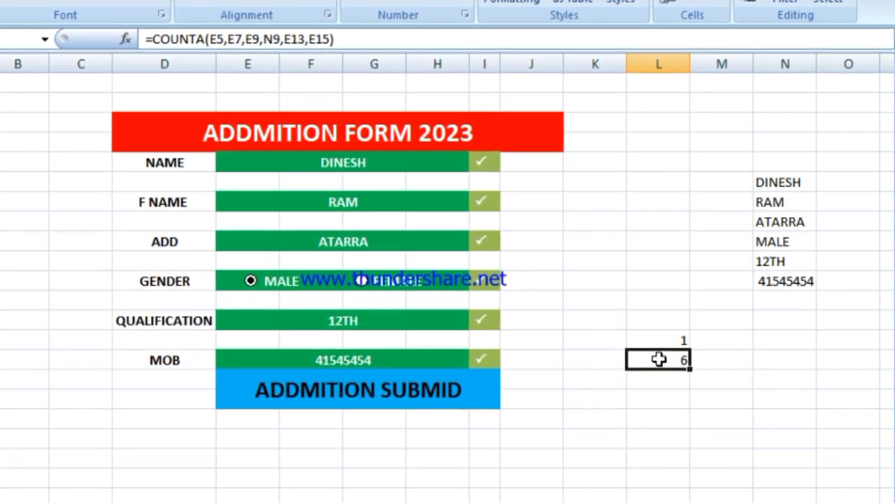
{"action": "left_click", "coordinate": [336, 39]}
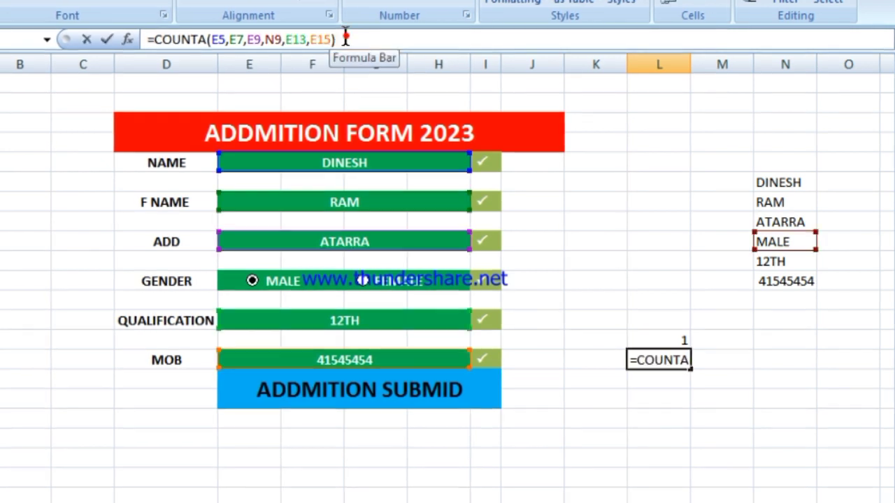
{"action": "left_click_drag", "start_coordinate": [336, 39], "coordinate": [150, 39]}
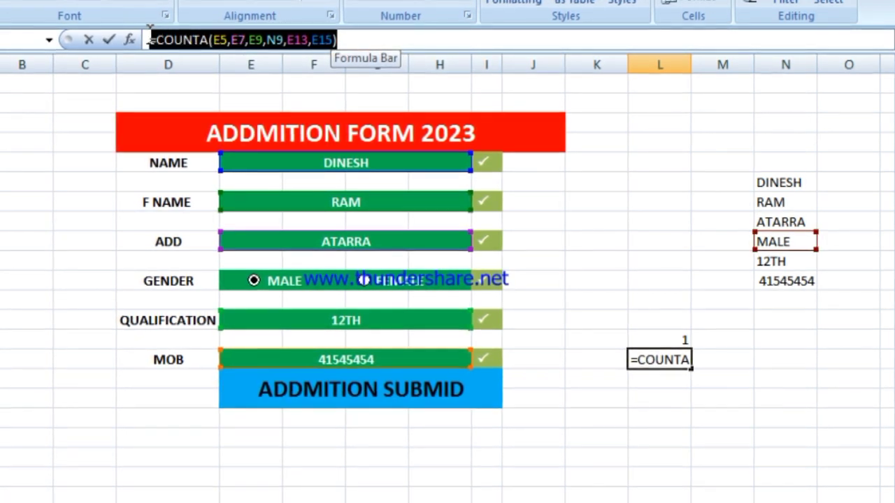
{"action": "right_click", "coordinate": [172, 40]}
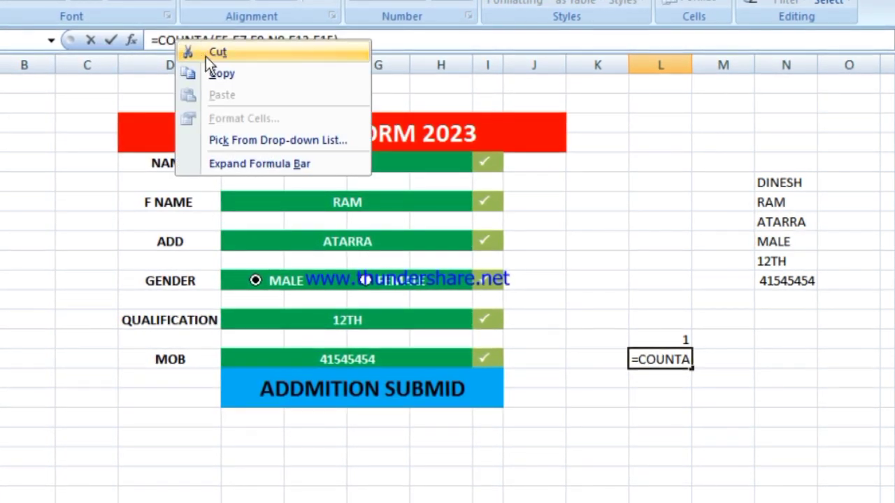
{"action": "left_click", "coordinate": [212, 76]}
{"action": "left_click", "coordinate": [370, 40]}
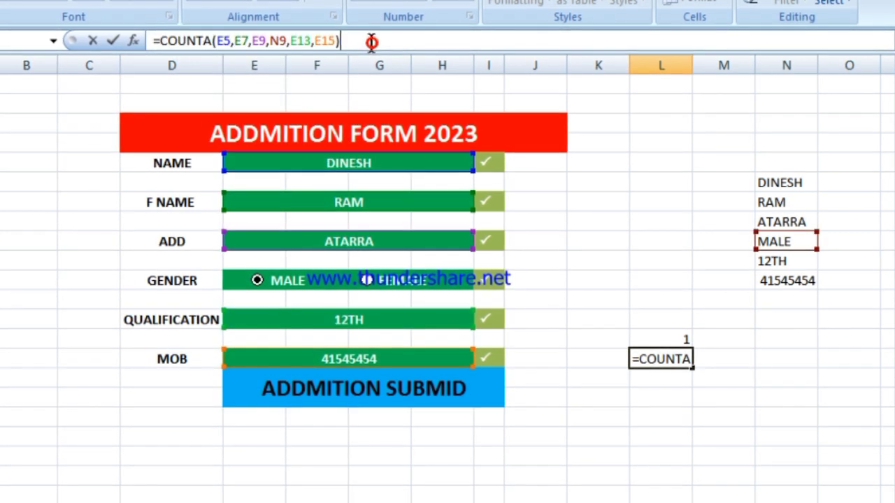
{"action": "key", "text": "Return"}
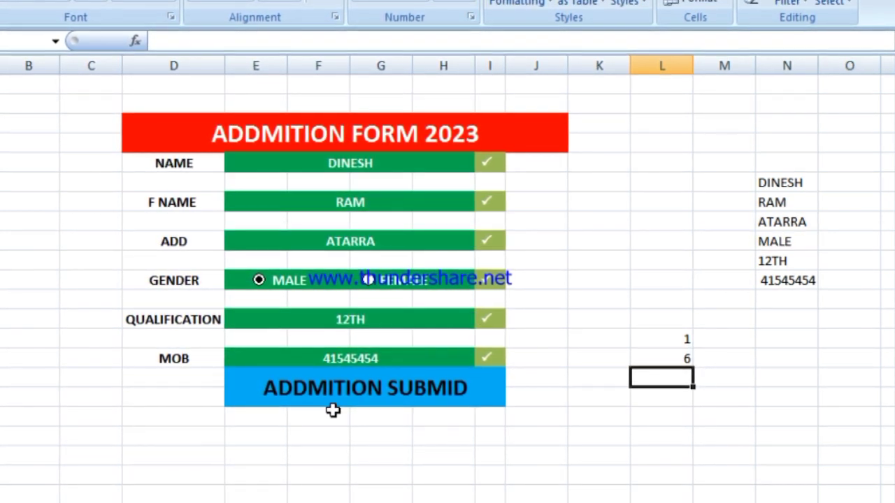
{"action": "left_click", "coordinate": [334, 391]}
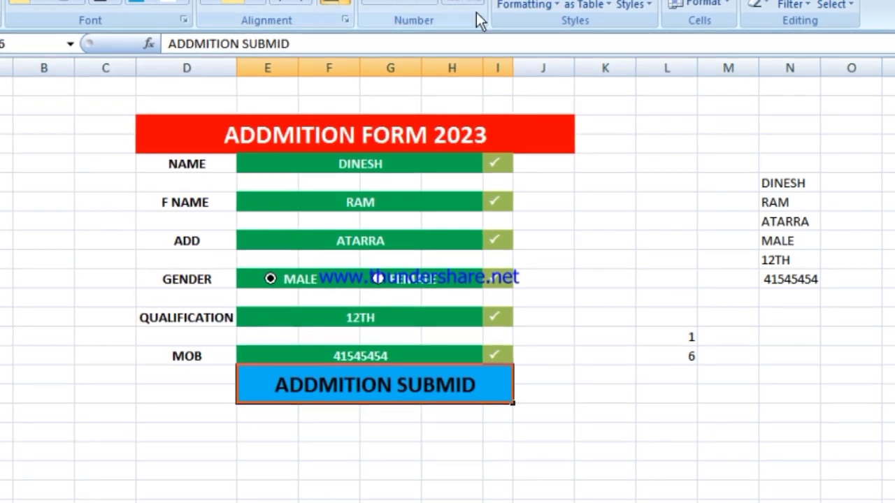
Step: Create a formula-based conditional formatting rule using =COUNTA(E5,E7,E9,N9,E13,E15)=6
{"action": "left_click", "coordinate": [495, 7]}
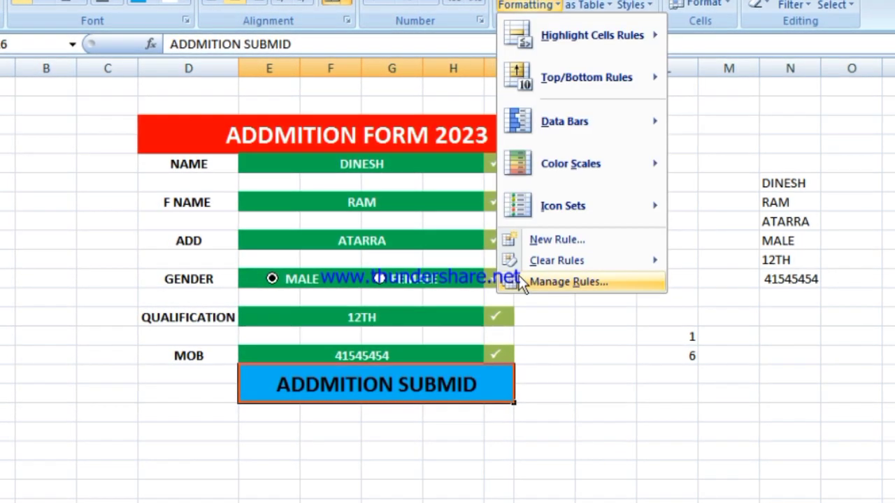
{"action": "left_click", "coordinate": [556, 239]}
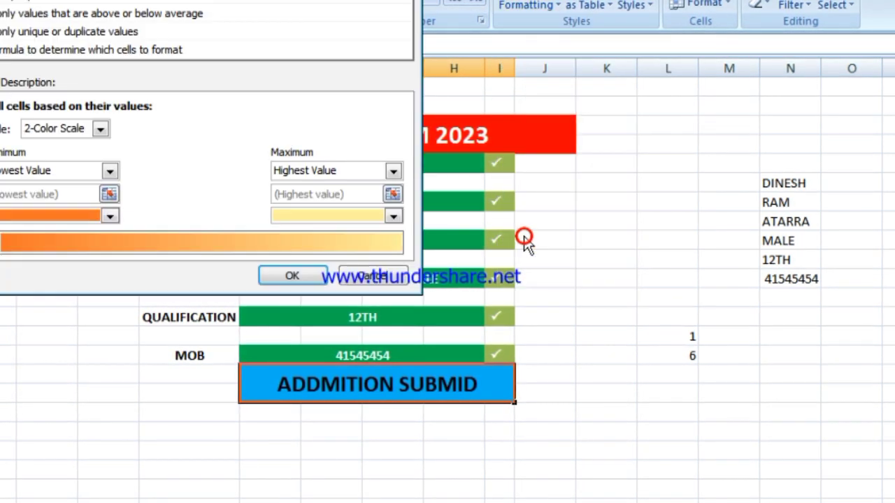
{"action": "left_click", "coordinate": [33, 51]}
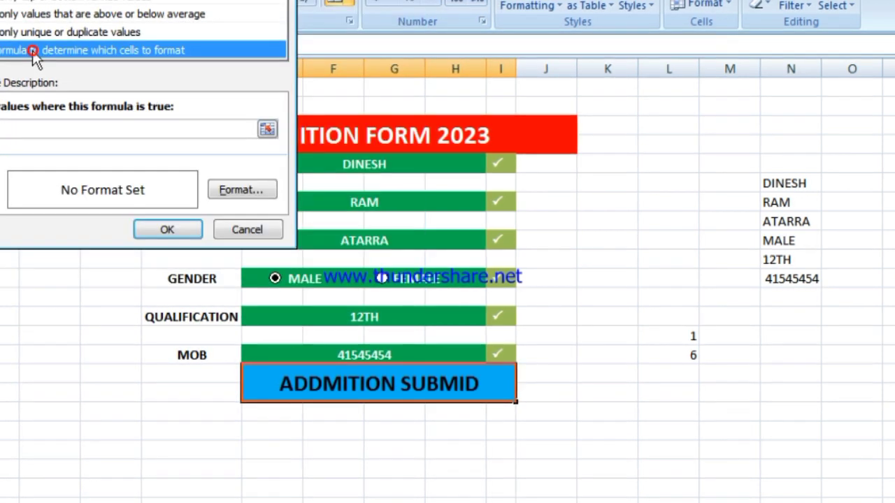
{"action": "left_click", "coordinate": [28, 130]}
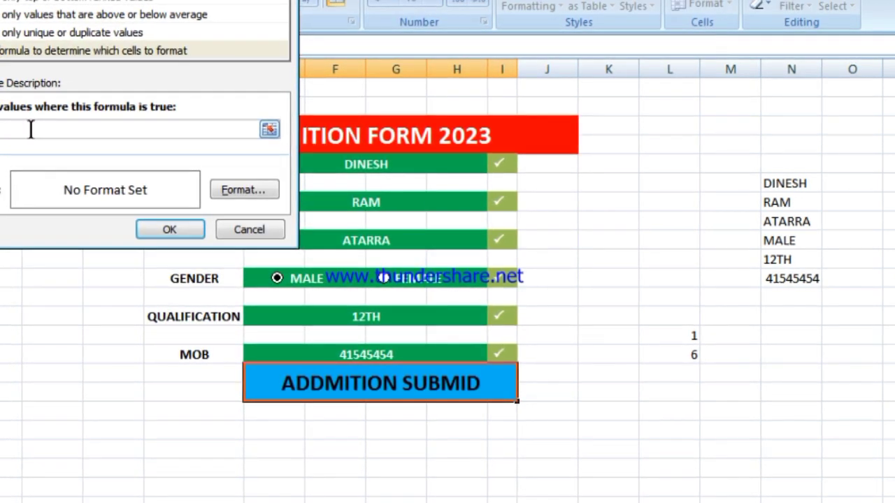
{"action": "key", "text": "ctrl+v"}
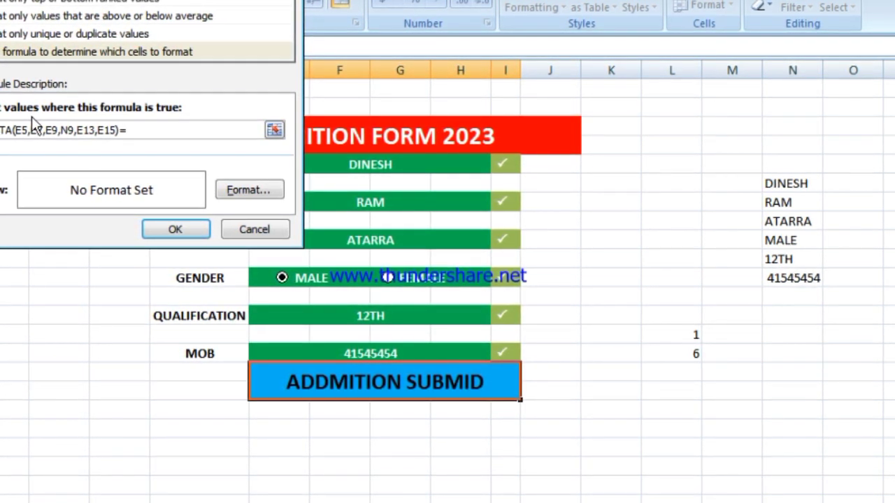
{"action": "type", "text": "6"}
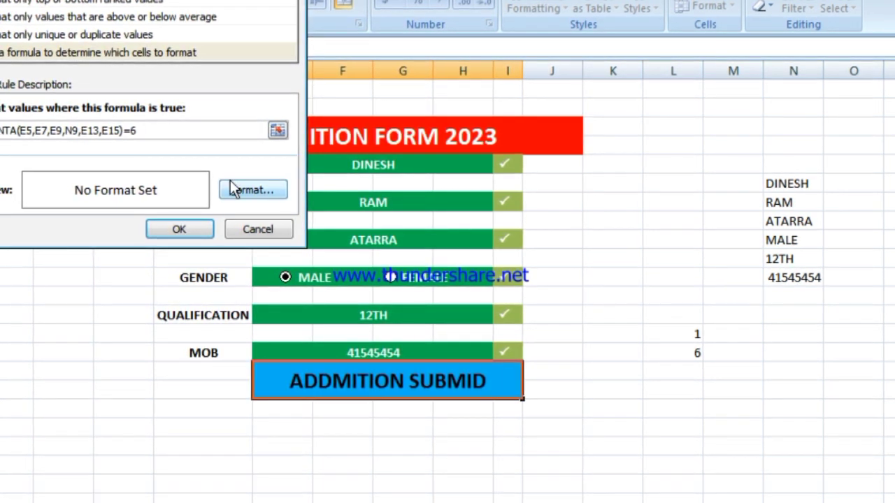
Step: Format the rule with bold white text and a dark olive fill, and save it
{"action": "left_click", "coordinate": [231, 183]}
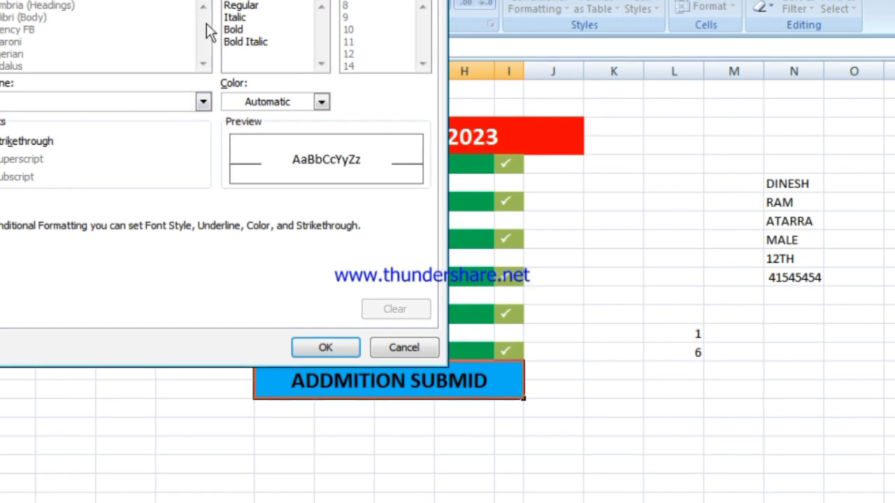
{"action": "left_click", "coordinate": [237, 103]}
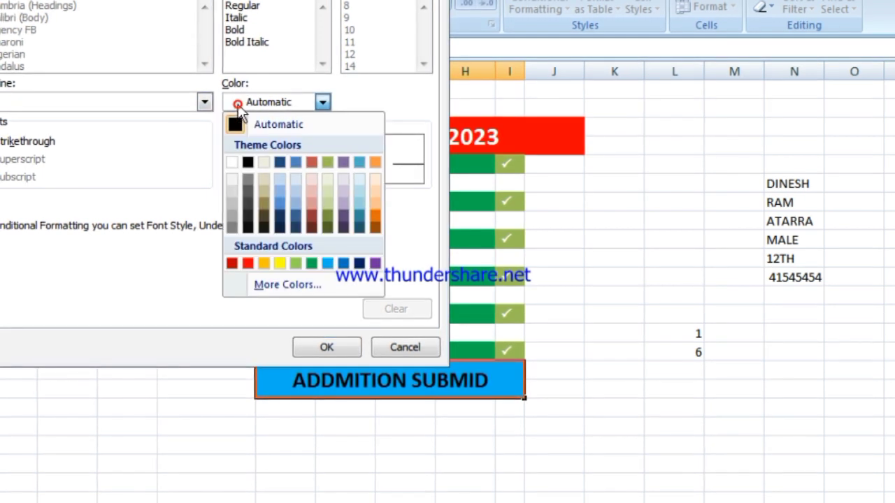
{"action": "left_click", "coordinate": [232, 163]}
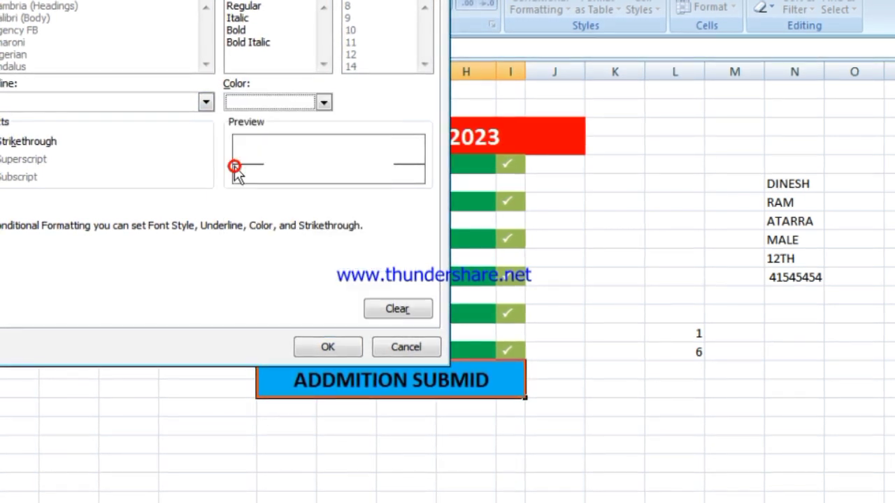
{"action": "left_click", "coordinate": [237, 30]}
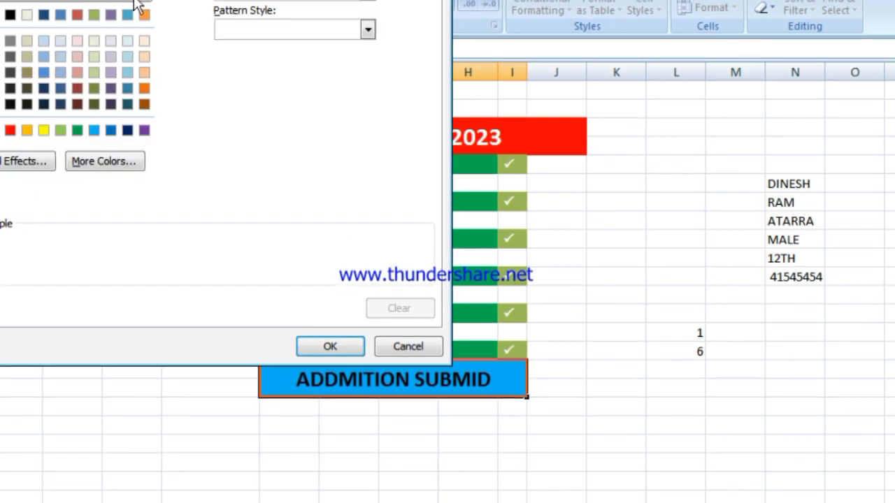
{"action": "left_click", "coordinate": [79, 130]}
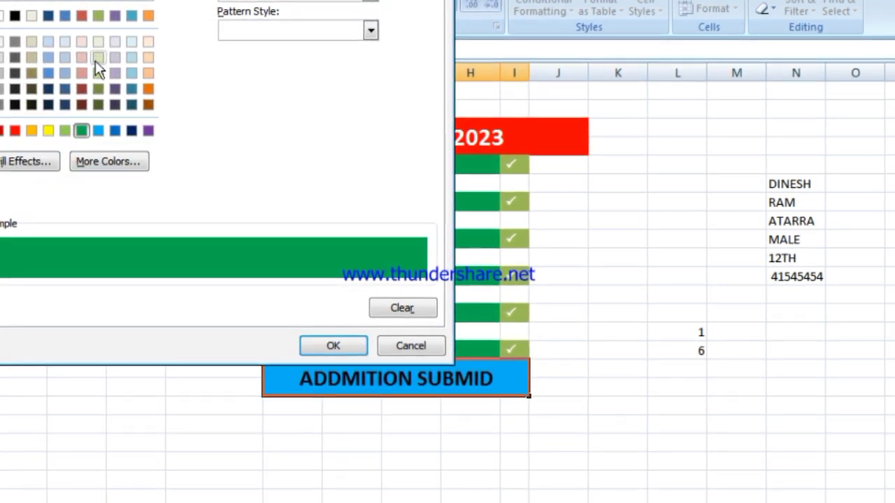
{"action": "left_click", "coordinate": [100, 15]}
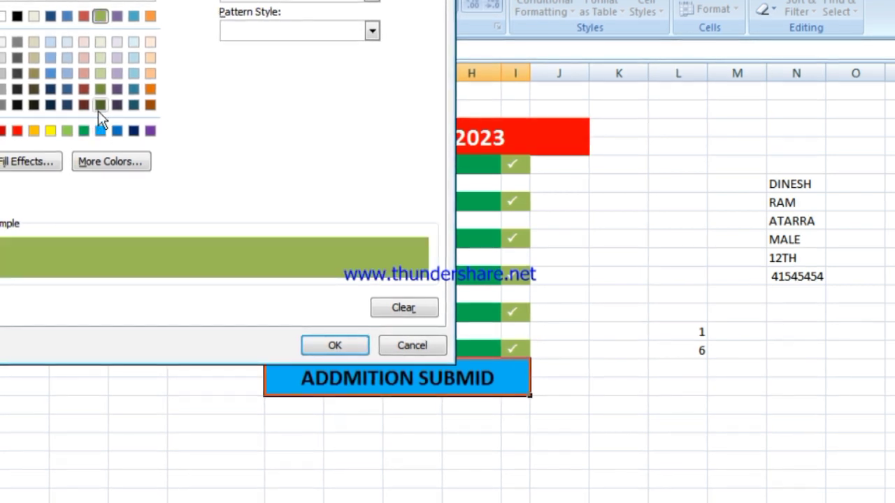
{"action": "left_click", "coordinate": [102, 104]}
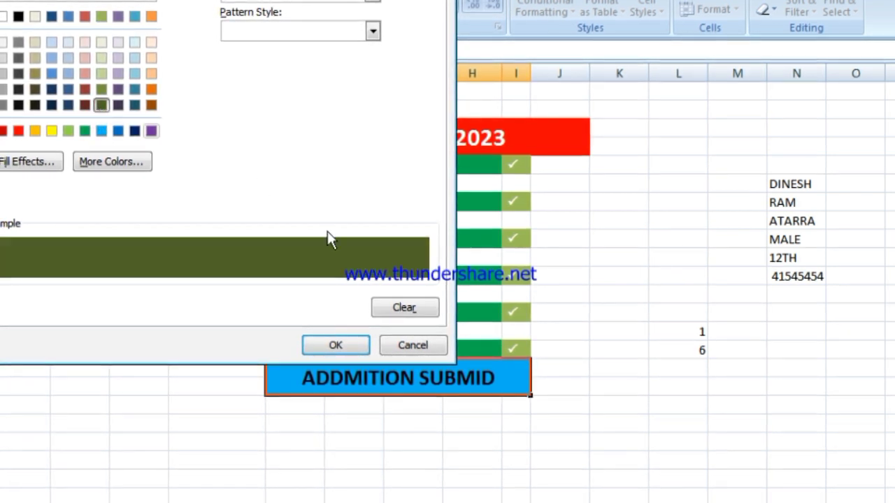
{"action": "left_click", "coordinate": [350, 343]}
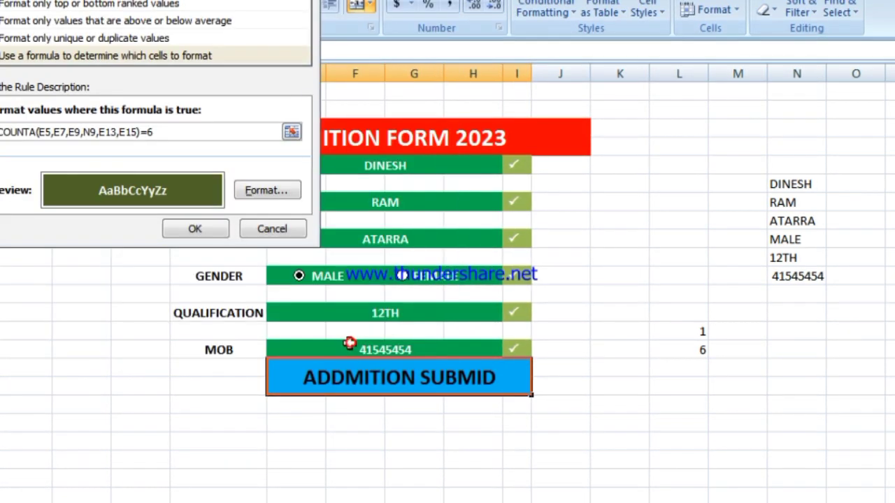
{"action": "left_click", "coordinate": [200, 230]}
{"action": "left_click", "coordinate": [407, 476]}
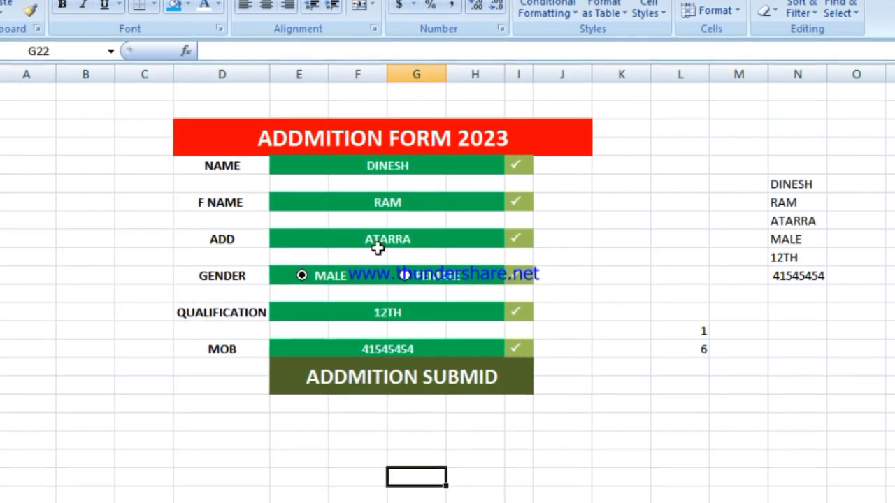
Step: Clear the NAME entry to test the rule, then re-enter the student's name
{"action": "left_click", "coordinate": [377, 165]}
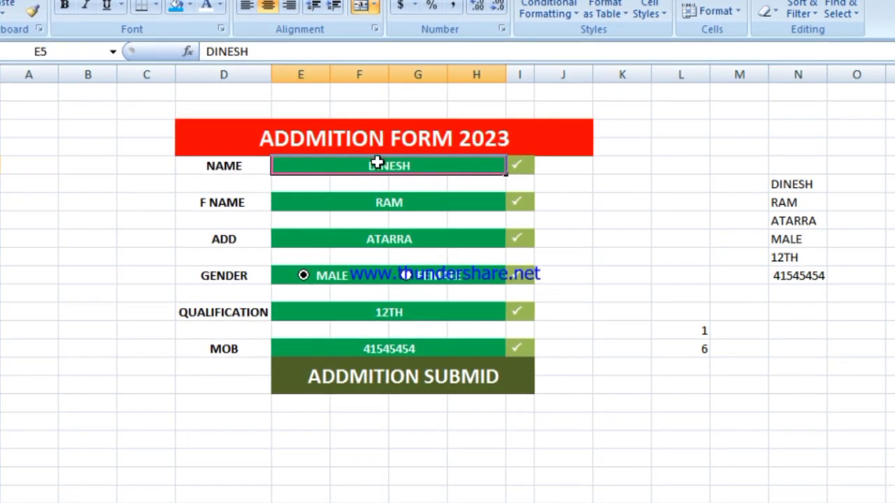
{"action": "key", "text": "Delete"}
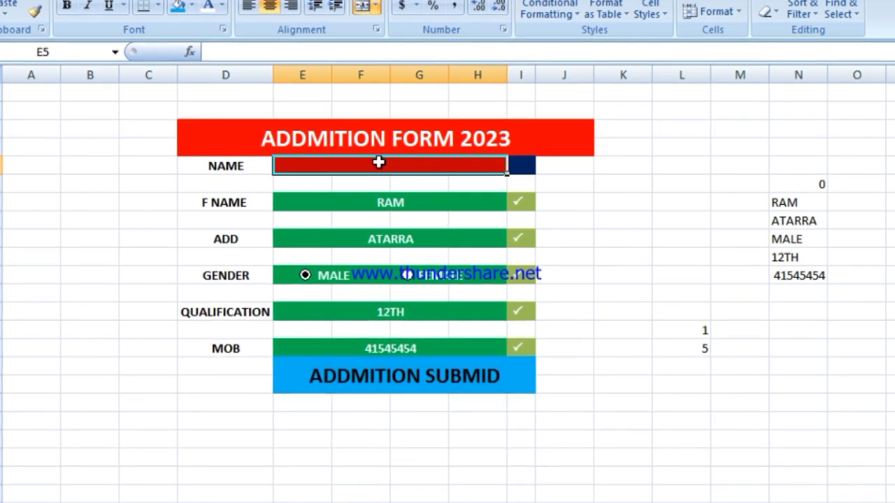
{"action": "left_click", "coordinate": [381, 364]}
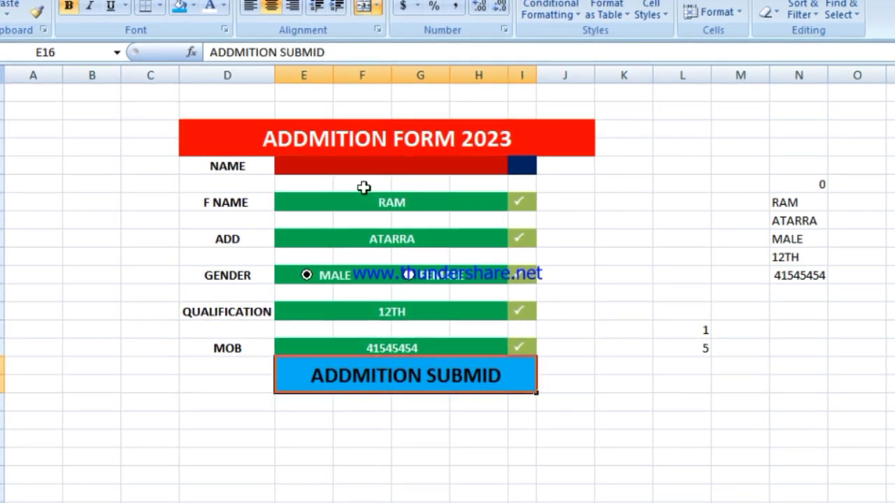
{"action": "left_click", "coordinate": [366, 166]}
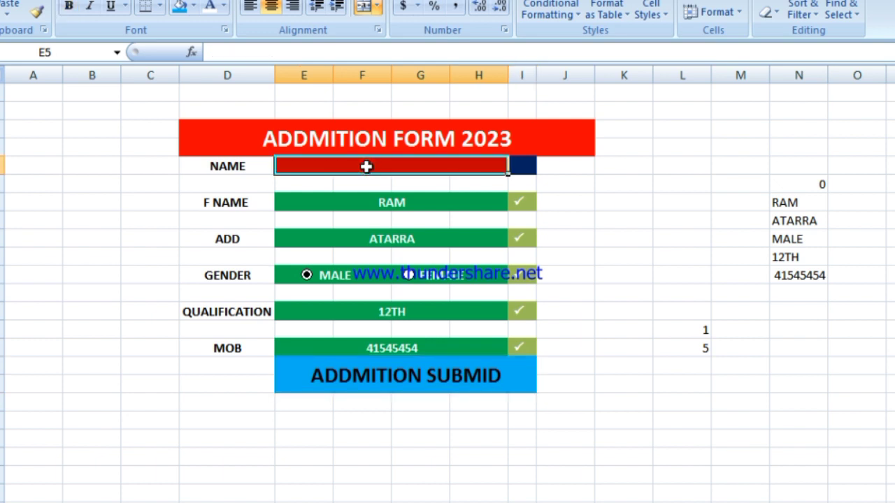
{"action": "type", "text": "D INESH"}
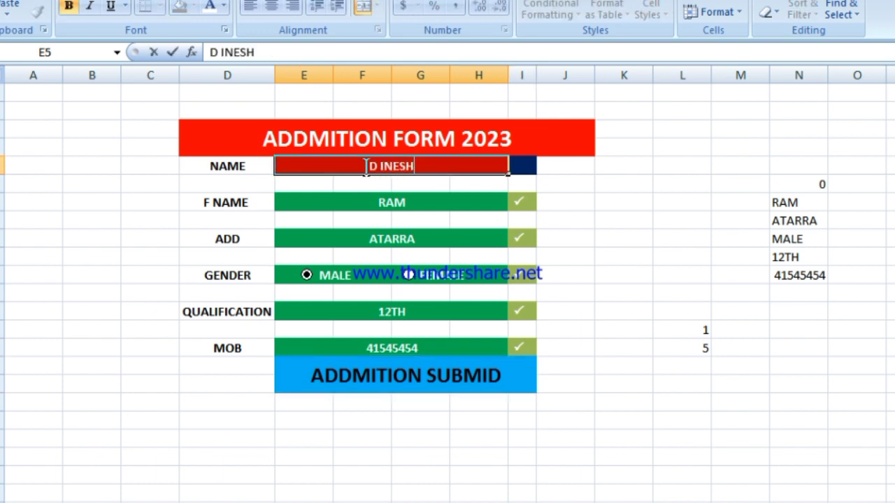
{"action": "key", "text": "Return"}
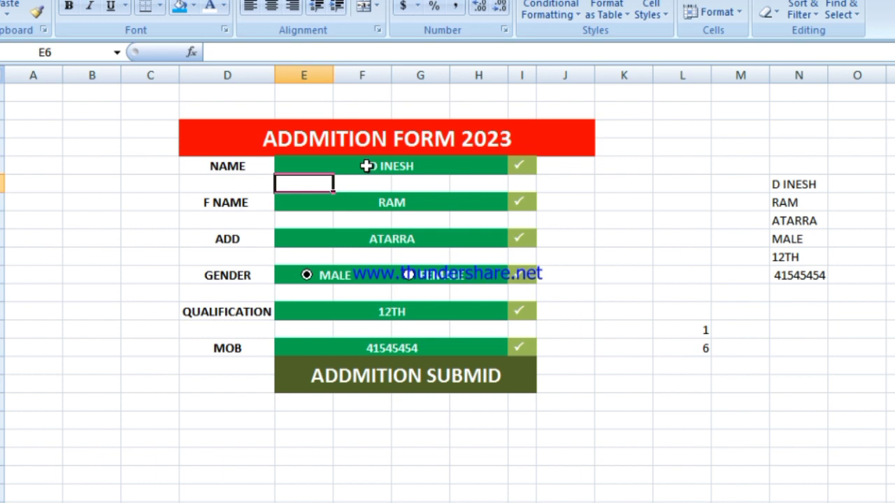
Step: Select the six field cells NAME, F NAME, ADD, GENDER, QUALIFICATION and MOB together
{"action": "left_click", "coordinate": [365, 162]}
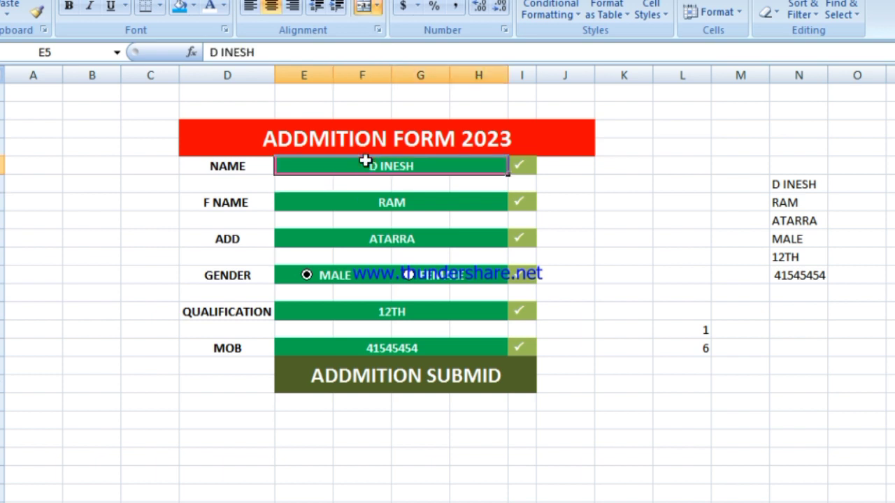
{"action": "left_click", "coordinate": [369, 204]}
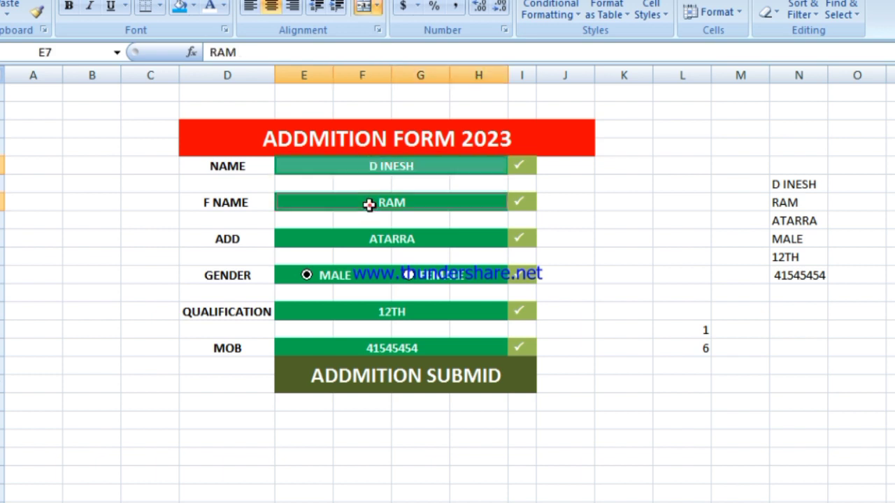
{"action": "left_click", "coordinate": [370, 237]}
{"action": "left_click", "coordinate": [374, 280]}
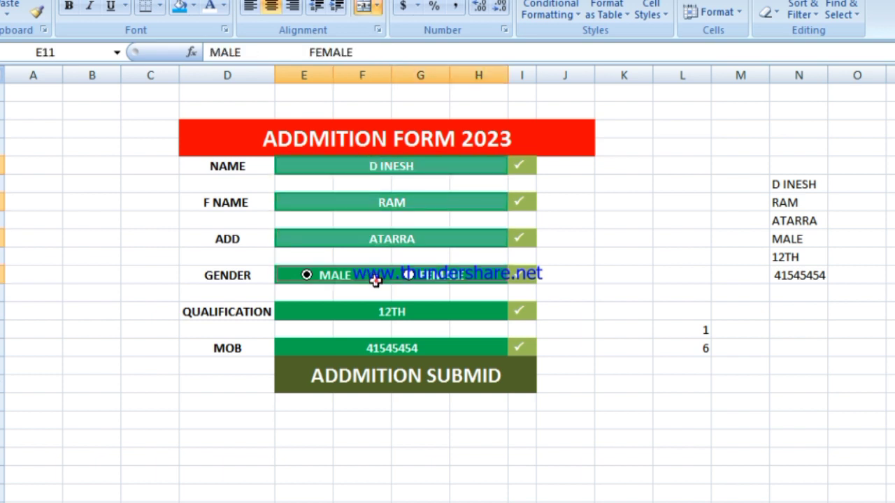
{"action": "left_click", "coordinate": [385, 311]}
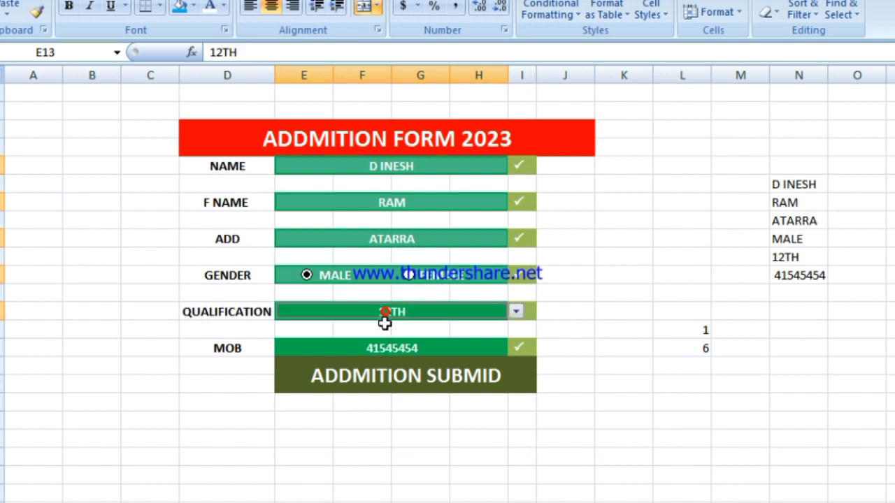
{"action": "left_click", "coordinate": [379, 345]}
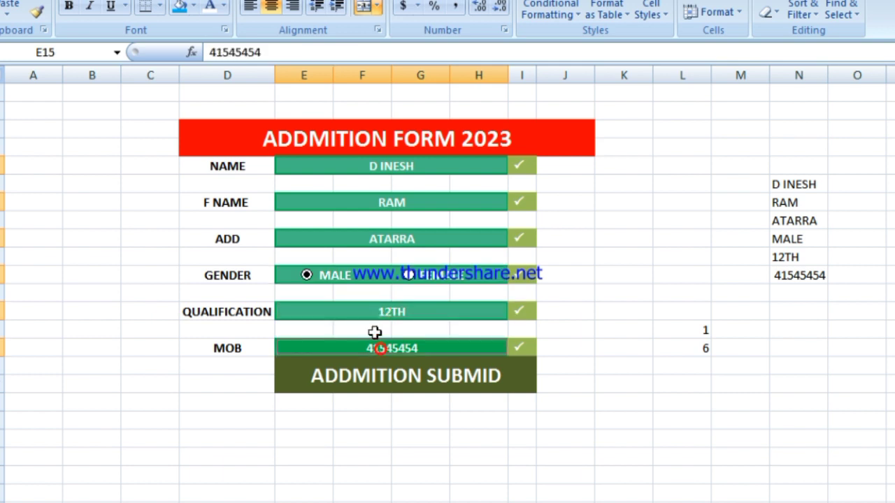
{"action": "left_click", "coordinate": [160, 6]}
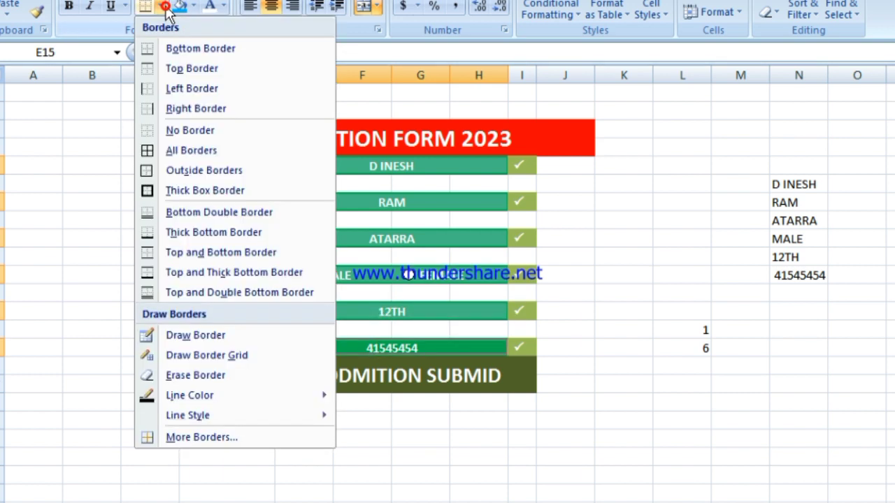
Step: Give each selected form field from NAME to MOB an outside border
{"action": "left_click", "coordinate": [184, 169]}
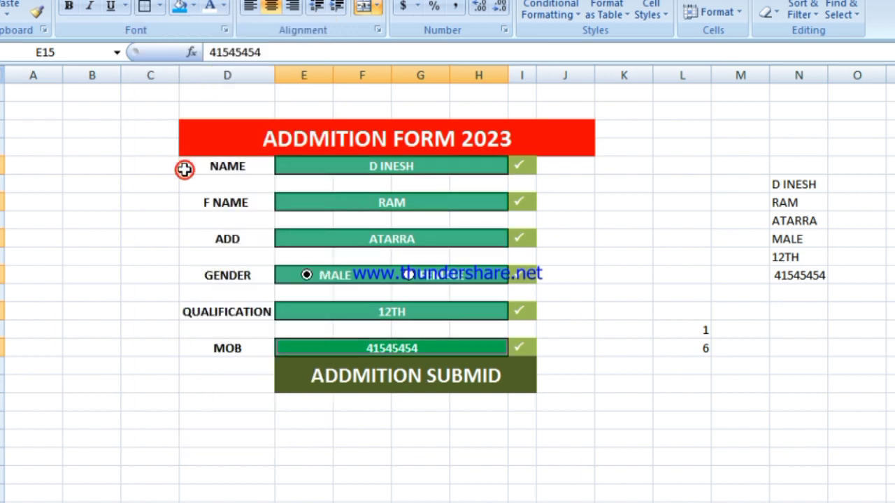
{"action": "left_click", "coordinate": [339, 234]}
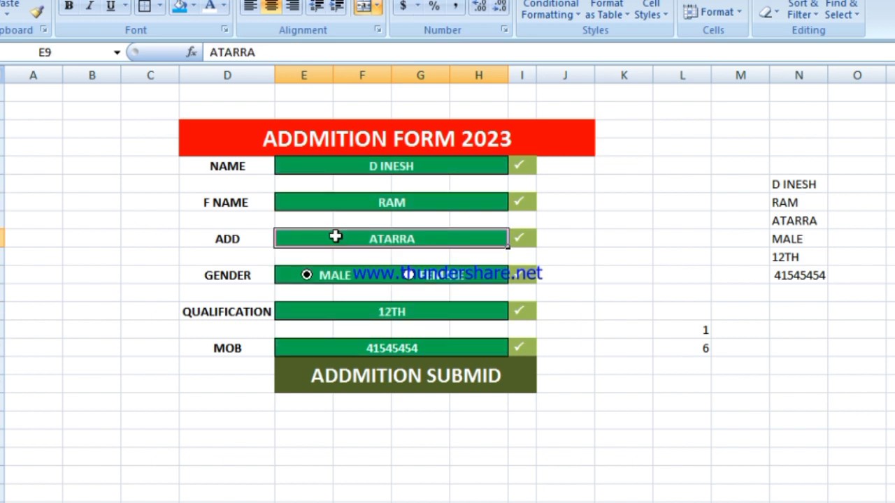
{"action": "left_click", "coordinate": [340, 288]}
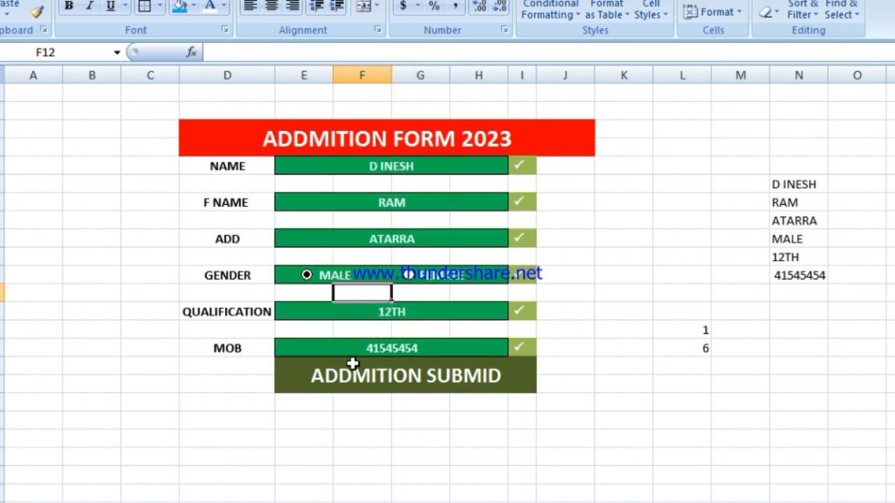
{"action": "left_click", "coordinate": [347, 381]}
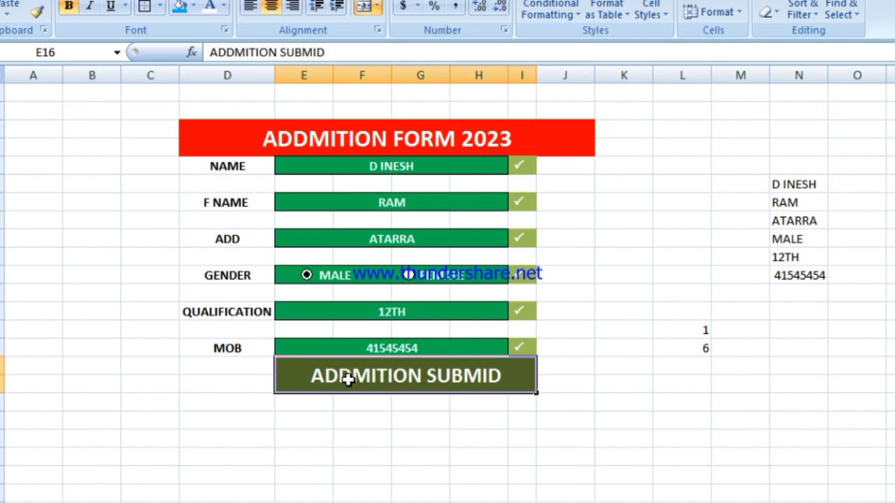
Step: Move the ADDMITION SUBMID cell to A23
{"action": "key", "text": "ctrl+c"}
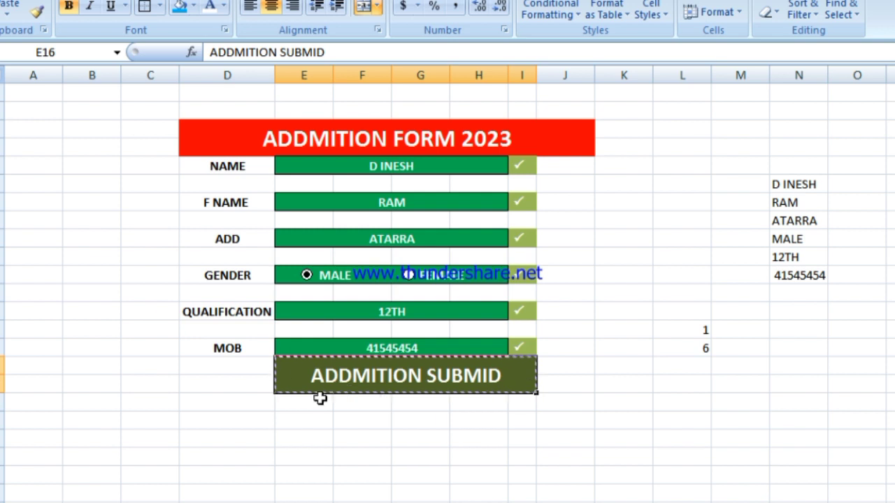
{"action": "left_click", "coordinate": [33, 493]}
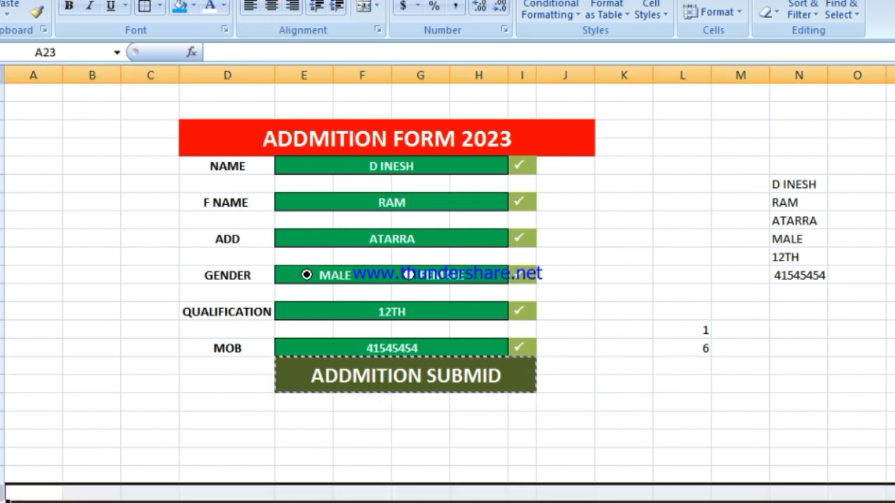
{"action": "key", "text": "ctrl+v"}
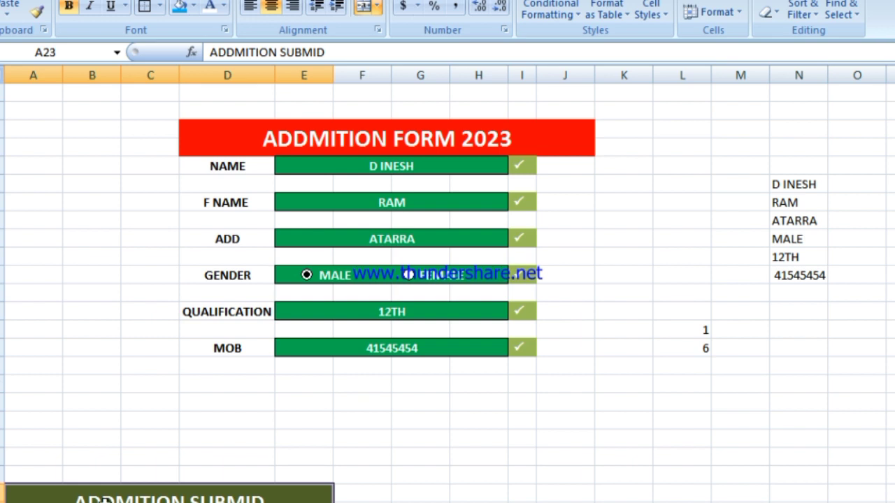
Step: Paste A23 as a linked picture, then place it under MOB and size it to the form
{"action": "key", "text": "ctrl+c"}
{"action": "left_click", "coordinate": [3, 21]}
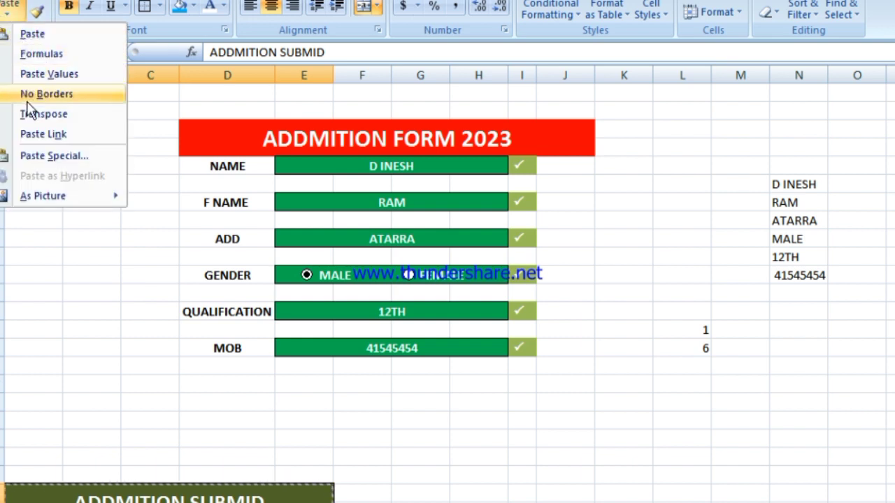
{"action": "mouse_move", "coordinate": [43, 196]}
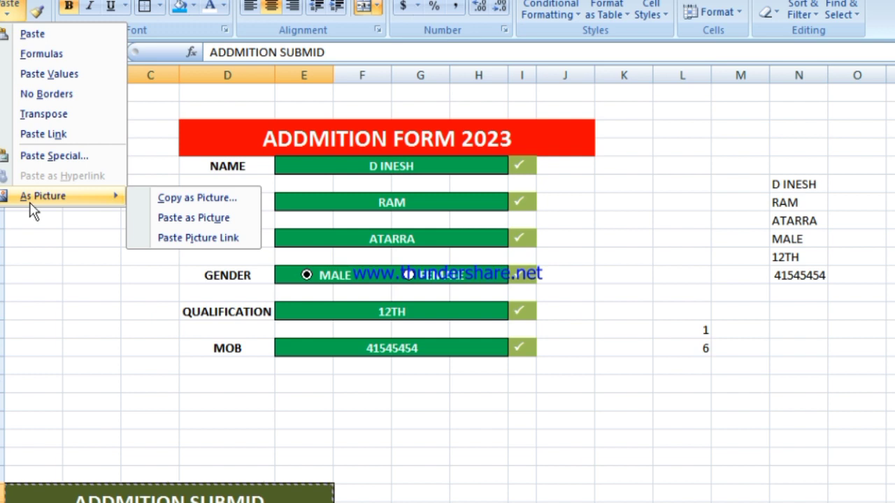
{"action": "left_click", "coordinate": [192, 242]}
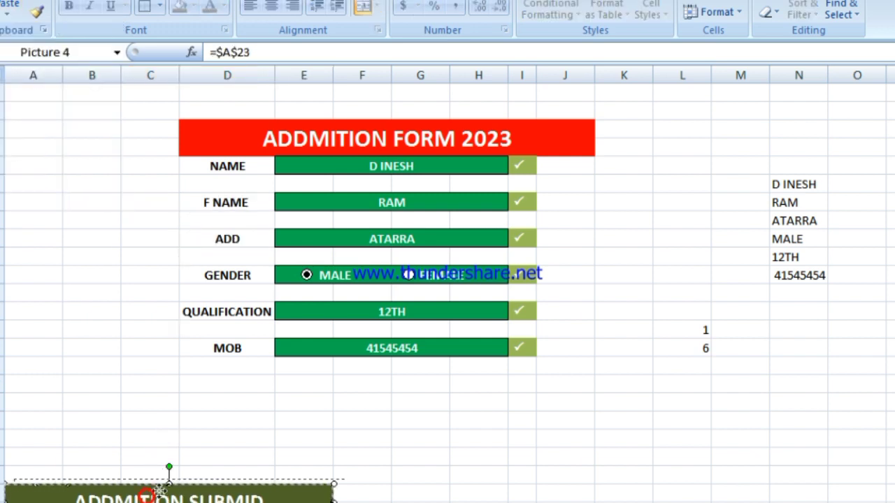
{"action": "left_click_drag", "start_coordinate": [160, 488], "coordinate": [363, 389]}
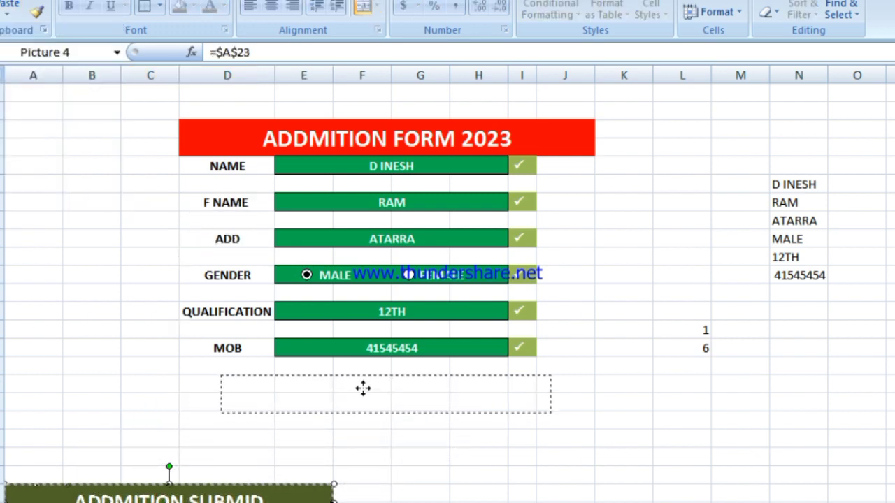
{"action": "left_click_drag", "start_coordinate": [362, 388], "coordinate": [346, 373]}
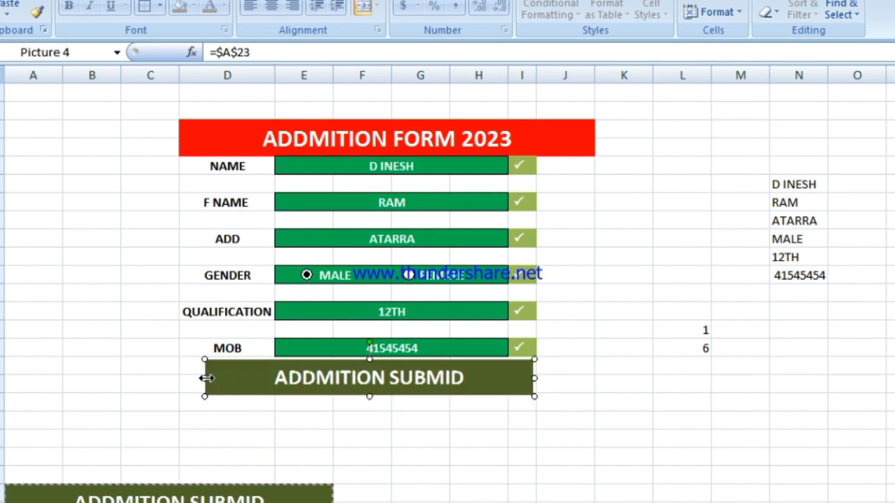
{"action": "left_click_drag", "start_coordinate": [207, 377], "coordinate": [268, 378]}
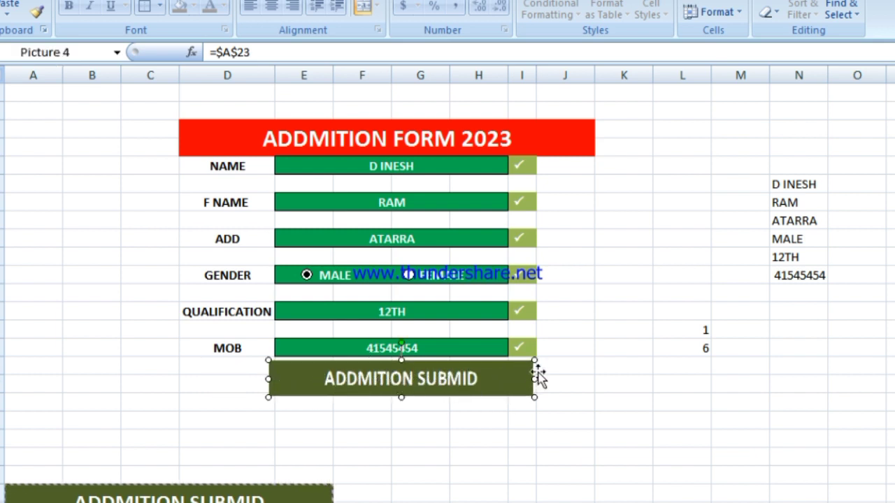
Step: Clear Qualification to test the button colour, then reselect 12TH from its dropdown
{"action": "left_click", "coordinate": [416, 312]}
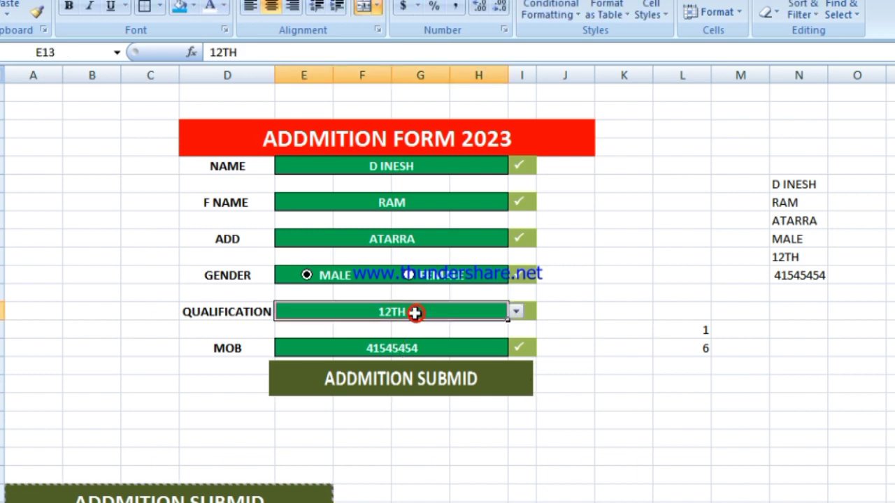
{"action": "key", "text": "Delete"}
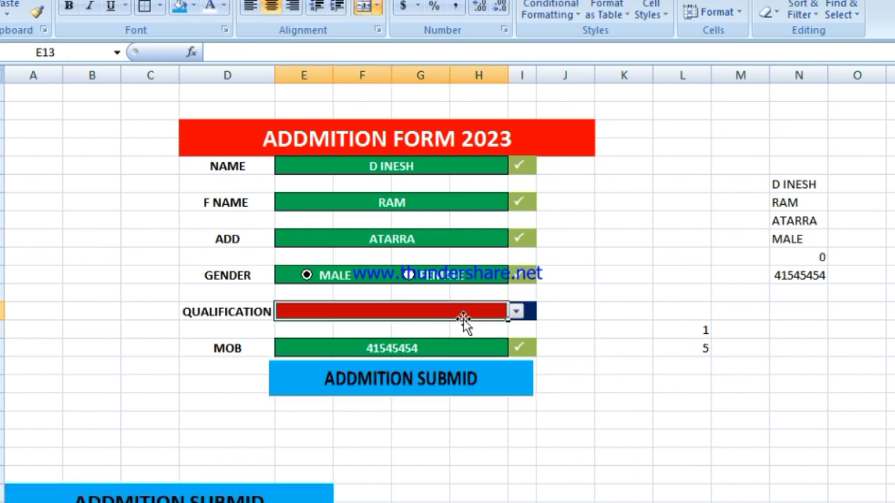
{"action": "left_click", "coordinate": [516, 312]}
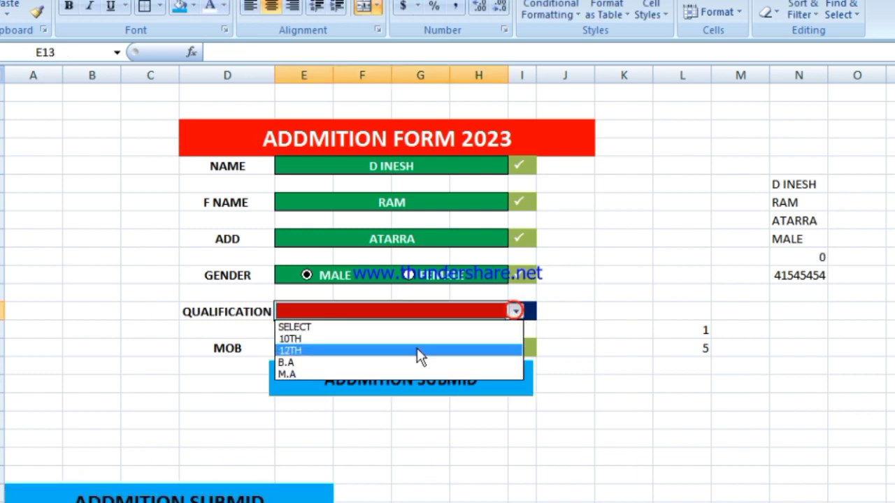
{"action": "left_click", "coordinate": [405, 351]}
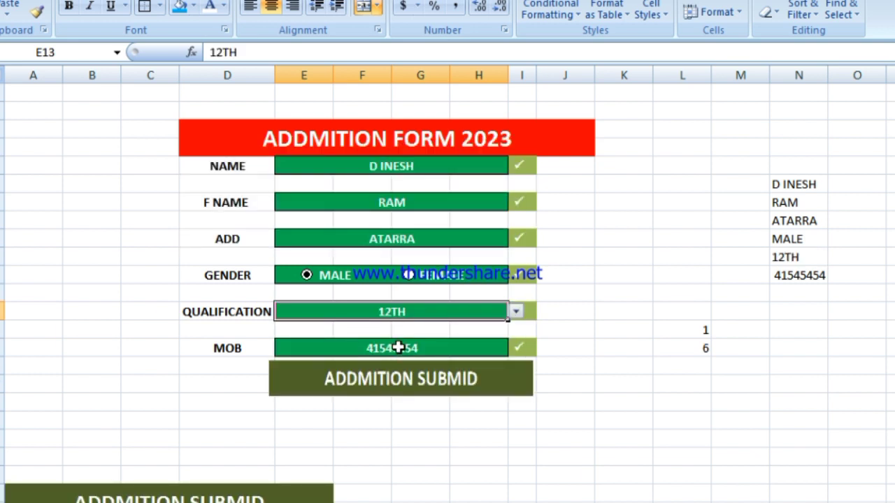
{"action": "left_click", "coordinate": [426, 390], "text": "ctrl"}
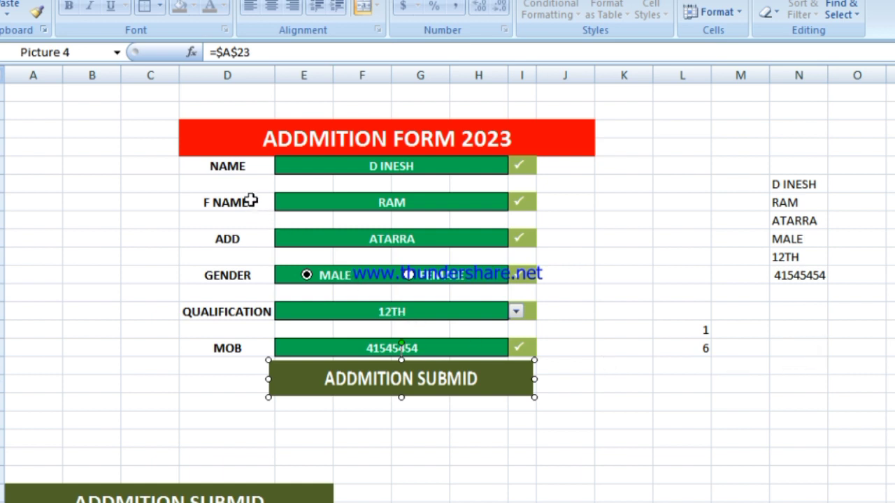
Step: Copy the NAME-to-MOB labels and switch to the blank next sheet
{"action": "left_click_drag", "start_coordinate": [236, 167], "coordinate": [250, 349]}
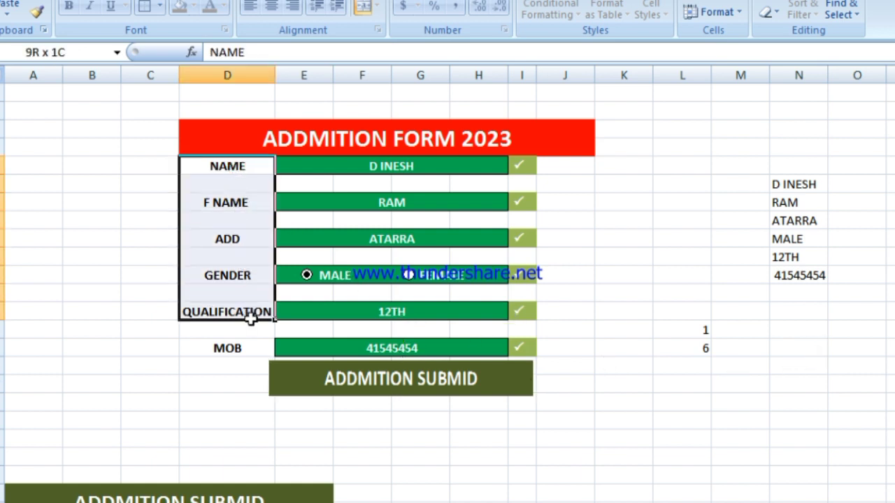
{"action": "key", "text": "ctrl+c"}
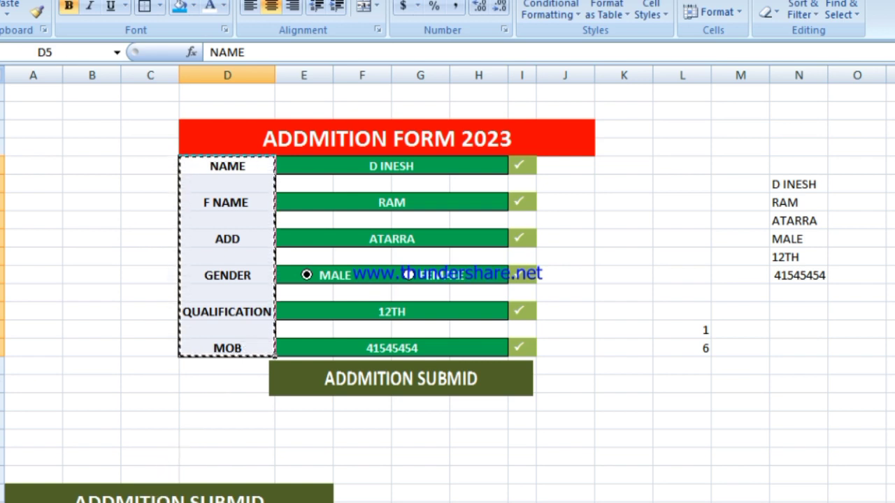
{"action": "key", "text": "ctrl+Page_Down"}
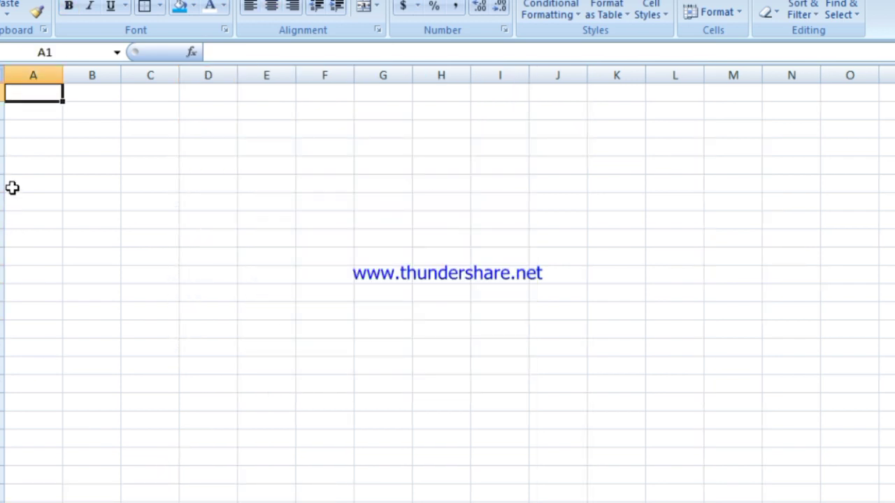
Step: Paste the labels into column A and move F NAME, ADD and GENDER to B1, C1 and D1
{"action": "key", "text": "ctrl+v"}
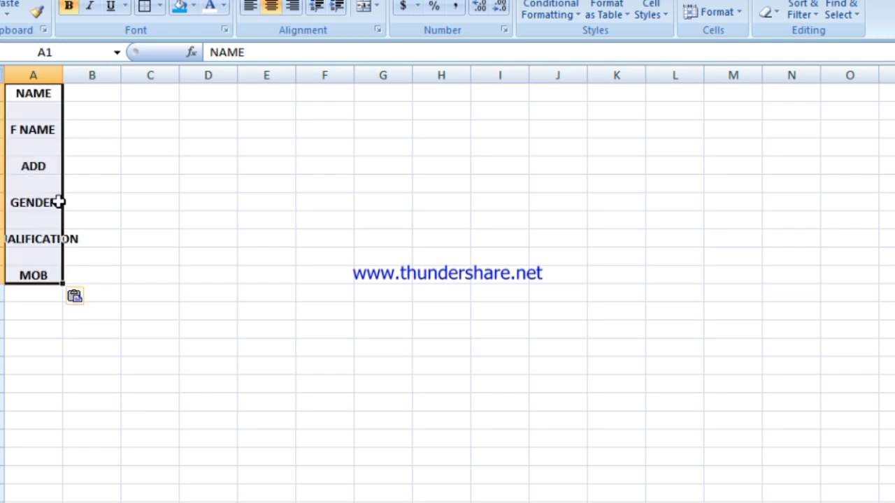
{"action": "left_click", "coordinate": [18, 130]}
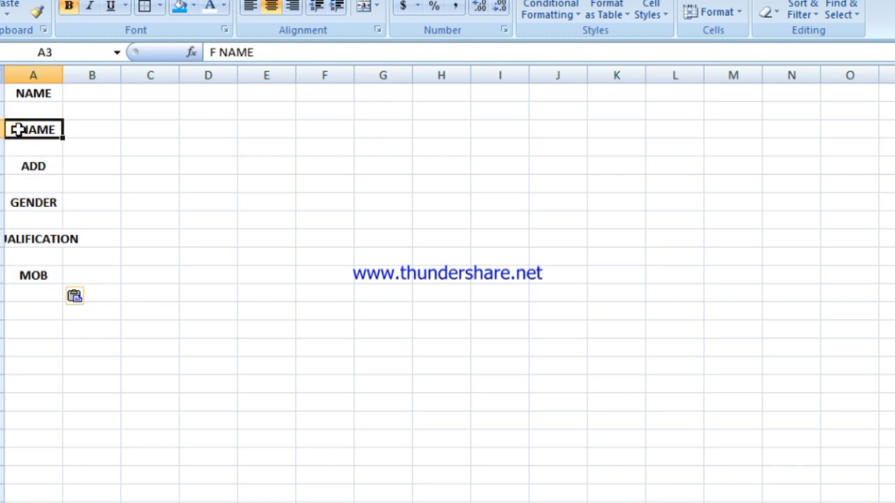
{"action": "key", "text": "ctrl+c"}
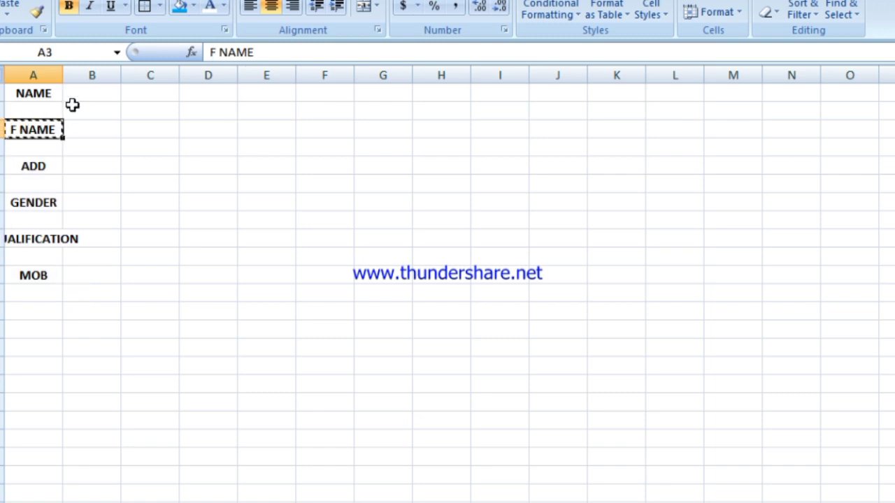
{"action": "left_click", "coordinate": [81, 92]}
{"action": "key", "text": "ctrl+v"}
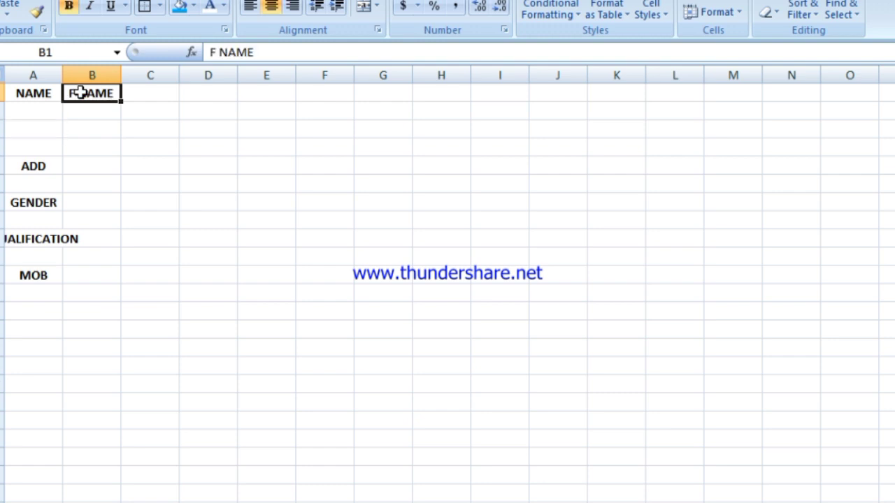
{"action": "left_click", "coordinate": [48, 167]}
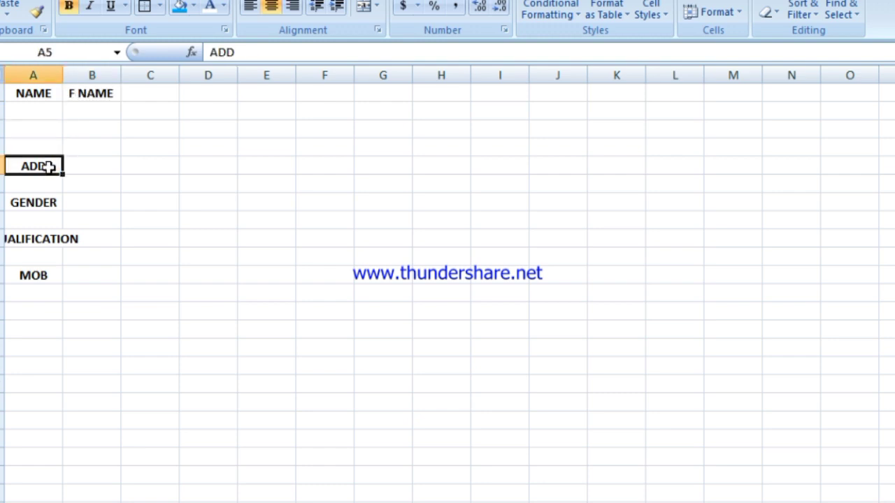
{"action": "key", "text": "ctrl+x"}
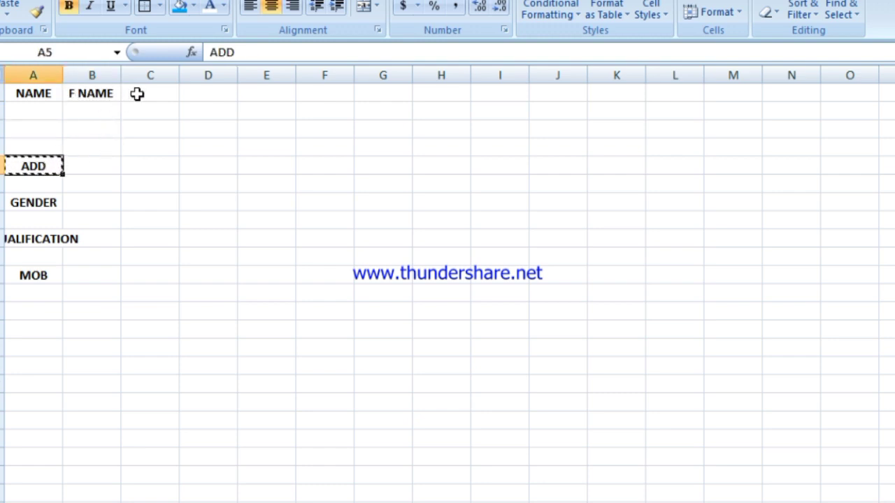
{"action": "left_click", "coordinate": [141, 92]}
{"action": "key", "text": "ctrl+v"}
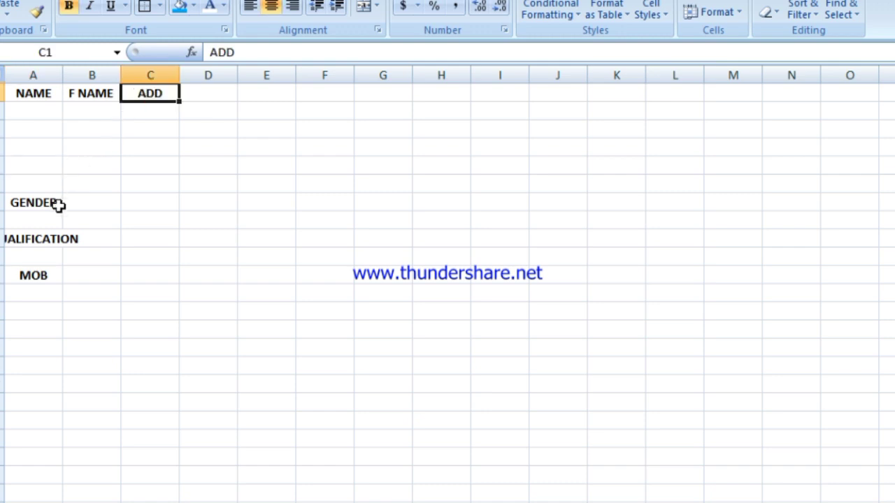
{"action": "left_click", "coordinate": [44, 201]}
{"action": "key", "text": "ctrl+x"}
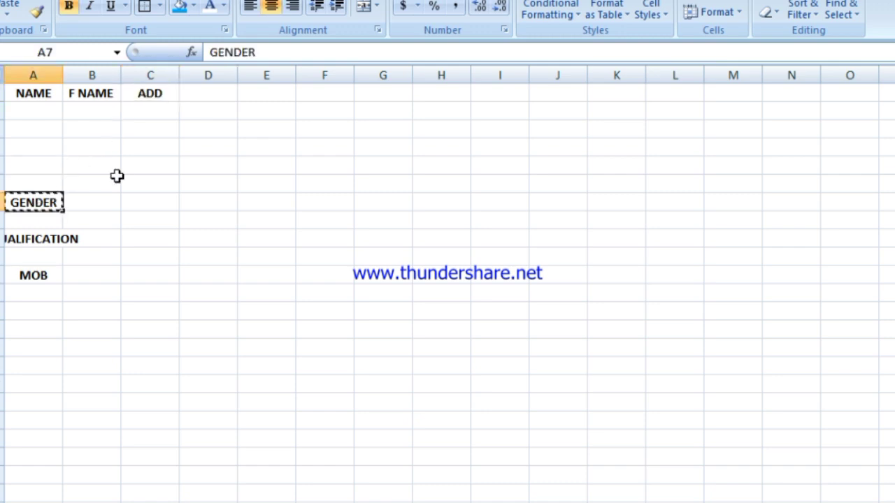
{"action": "left_click", "coordinate": [204, 96]}
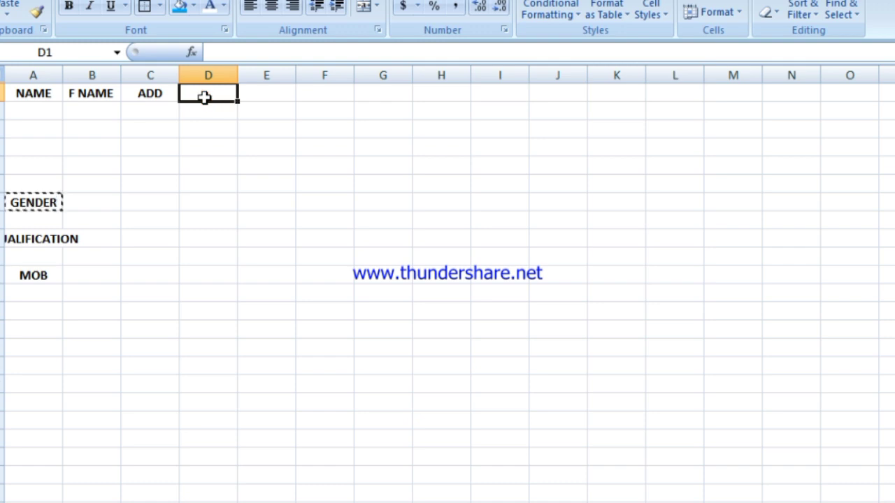
{"action": "key", "text": "ctrl+v"}
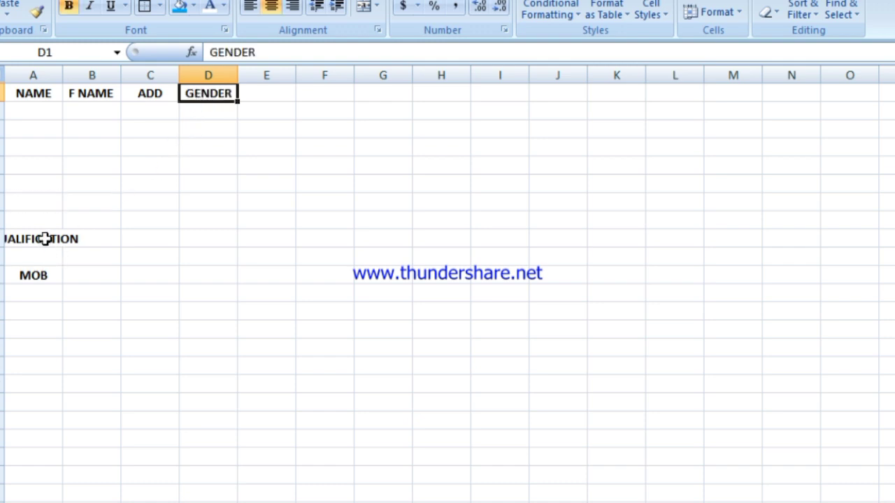
Step: Move QUALIFICATION to E1 and MOB to F1
{"action": "left_click", "coordinate": [44, 238]}
{"action": "key", "text": "ctrl+x"}
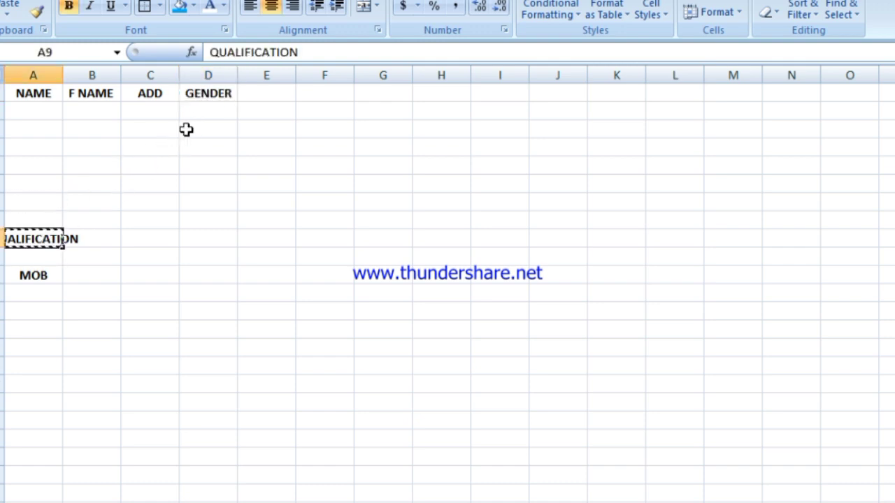
{"action": "left_click", "coordinate": [249, 92]}
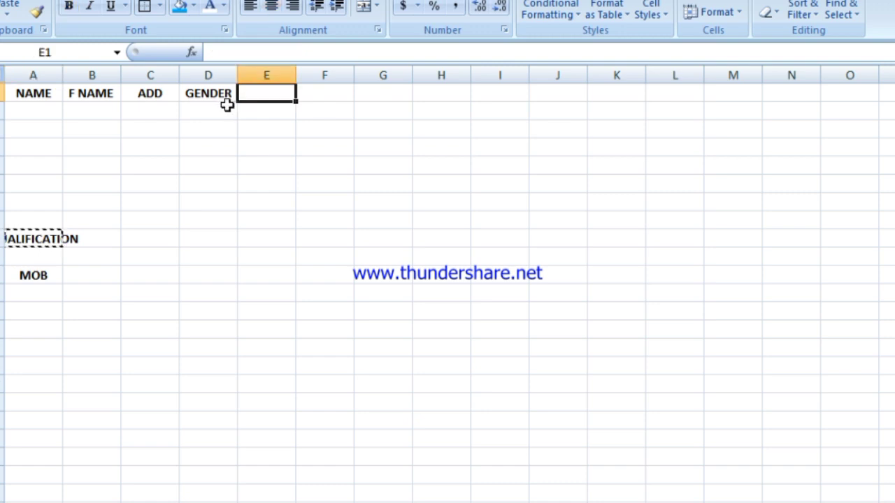
{"action": "key", "text": "ctrl+v"}
{"action": "left_click", "coordinate": [25, 275]}
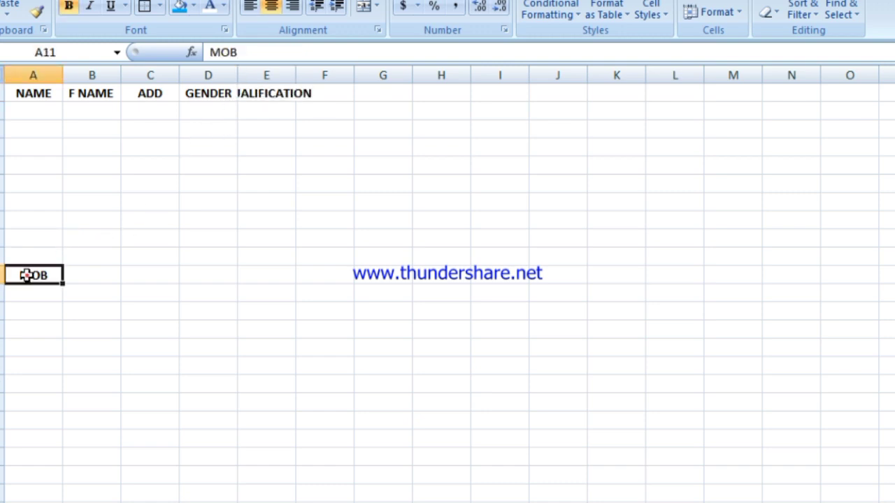
{"action": "key", "text": "ctrl+x"}
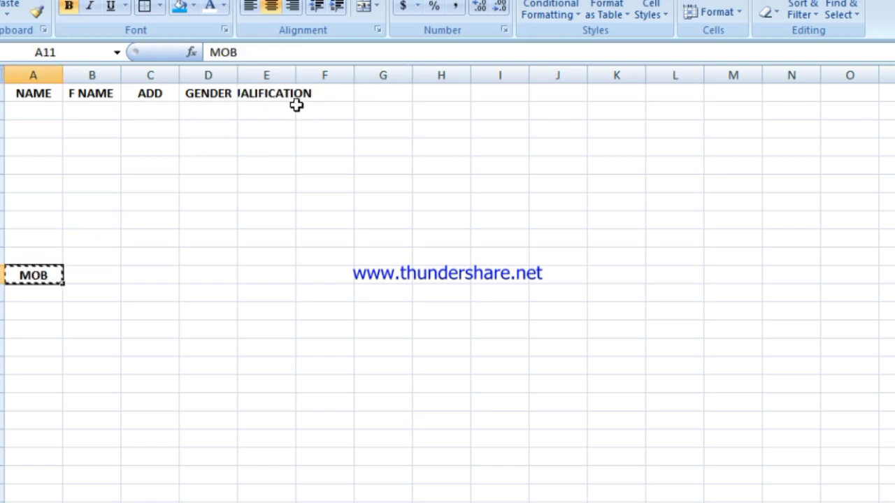
{"action": "left_click", "coordinate": [321, 93]}
{"action": "key", "text": "ctrl+v"}
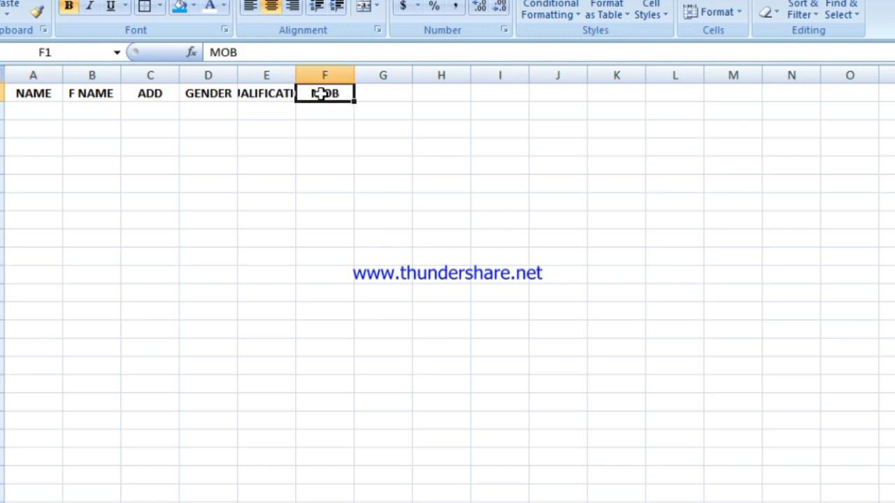
Step: Autofit column E to QUALIFICATION and select the header row A1:F1
{"action": "double_click", "coordinate": [291, 73]}
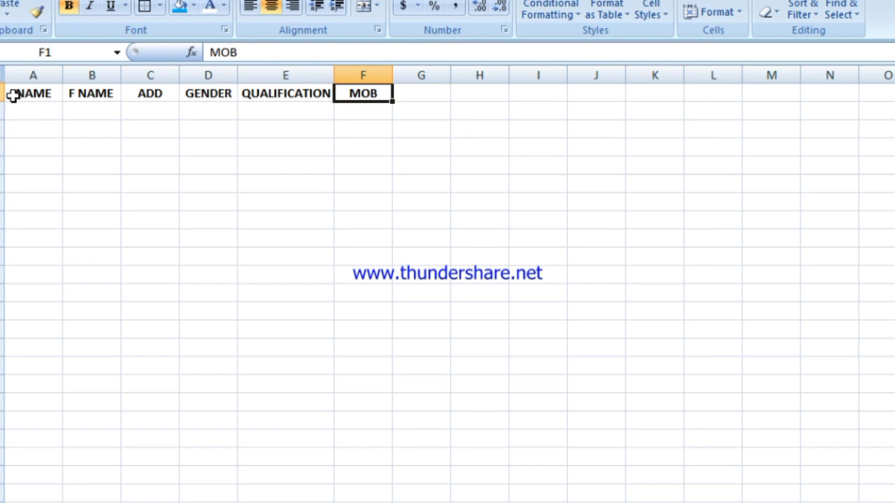
{"action": "left_click_drag", "start_coordinate": [12, 95], "coordinate": [245, 112]}
{"action": "left_click", "coordinate": [320, 92]}
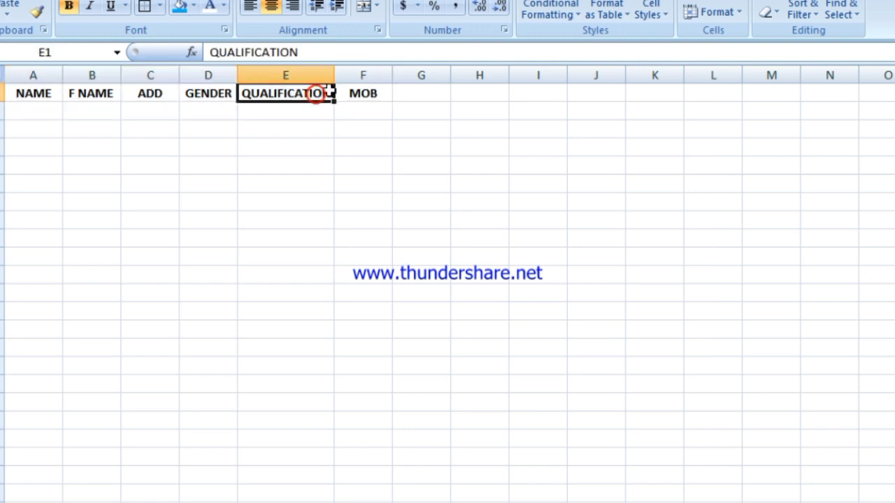
{"action": "left_click_drag", "start_coordinate": [361, 89], "coordinate": [4, 78]}
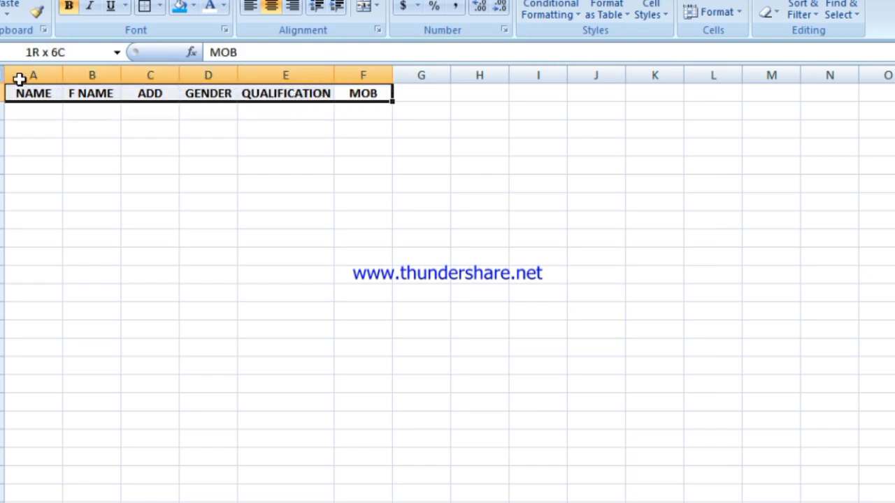
Step: Give the header row A1:F1 an orange fill and All Borders
{"action": "left_click", "coordinate": [195, 7]}
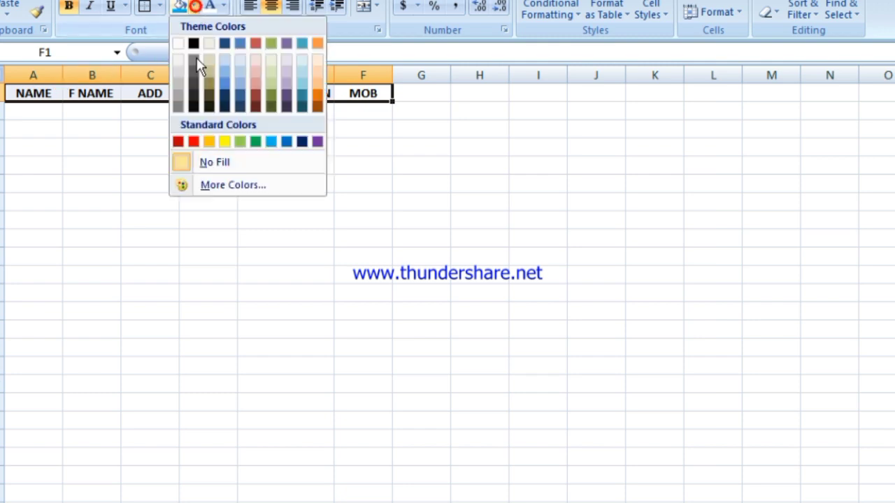
{"action": "left_click", "coordinate": [214, 143]}
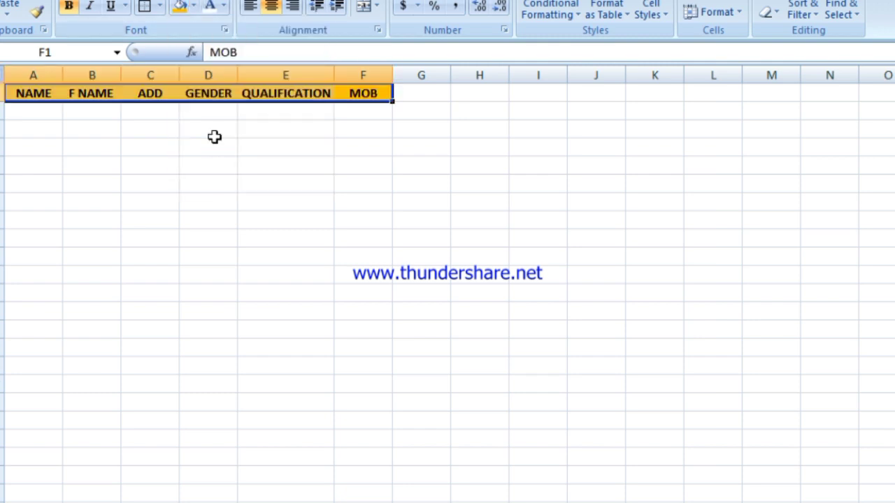
{"action": "left_click", "coordinate": [160, 6]}
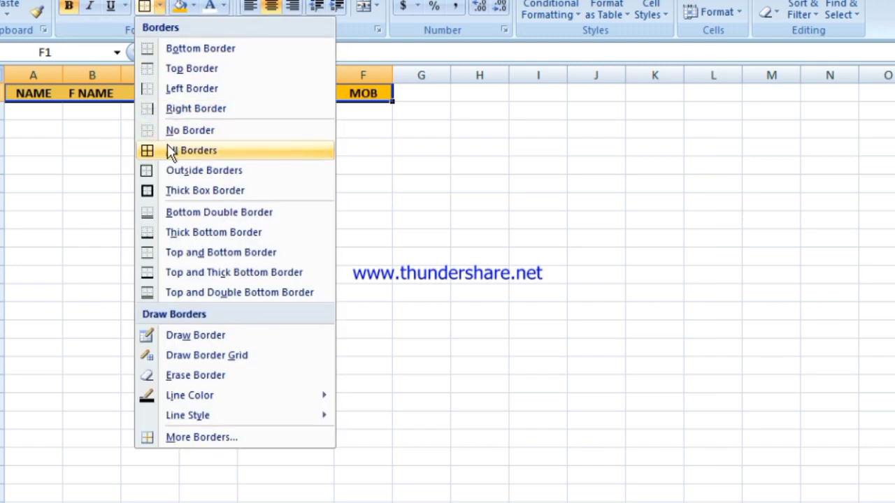
{"action": "left_click", "coordinate": [167, 145]}
{"action": "left_click", "coordinate": [91, 126]}
Step: Convert A1:F14 into a table with 'My table has headers' ticked
{"action": "left_click_drag", "start_coordinate": [17, 96], "coordinate": [329, 322]}
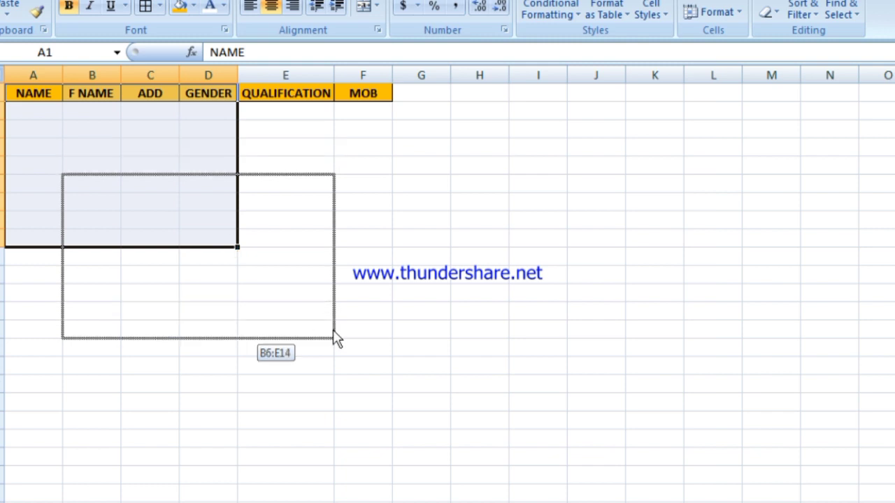
{"action": "key", "text": "ctrl+z"}
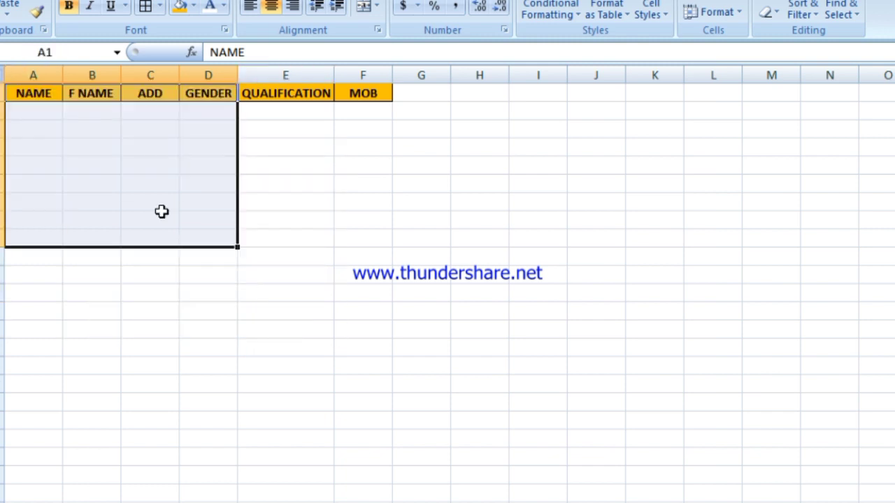
{"action": "left_click", "coordinate": [63, 124]}
{"action": "mouse_move", "coordinate": [14, 91]}
{"action": "left_mouse_down"}
{"action": "mouse_move", "coordinate": [256, 278]}
{"action": "mouse_move", "coordinate": [336, 325]}
{"action": "left_mouse_up"}
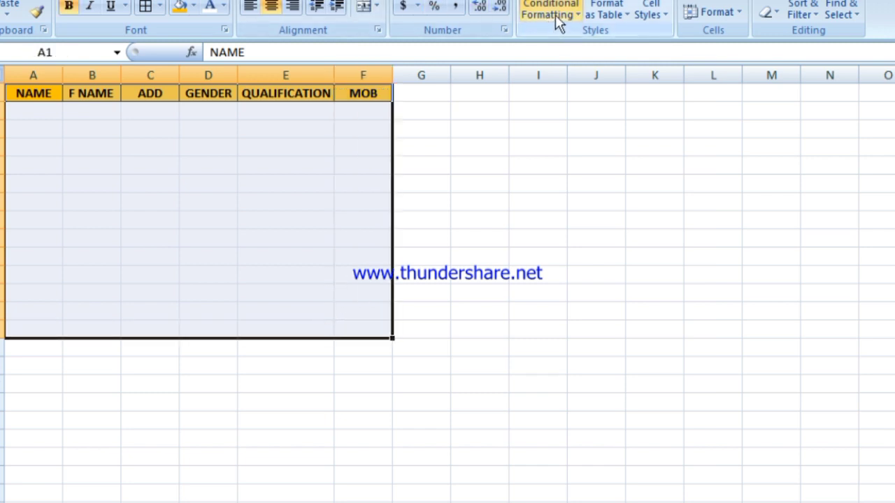
{"action": "key", "text": "ctrl+t"}
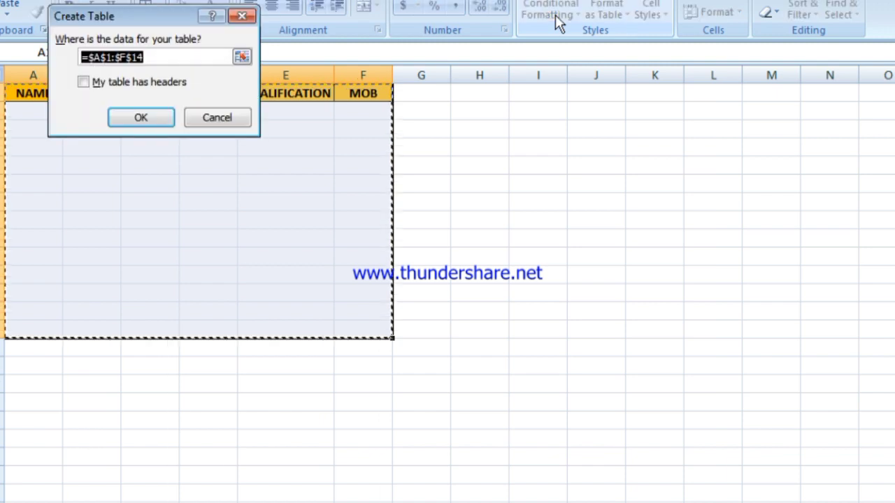
{"action": "left_click", "coordinate": [101, 87]}
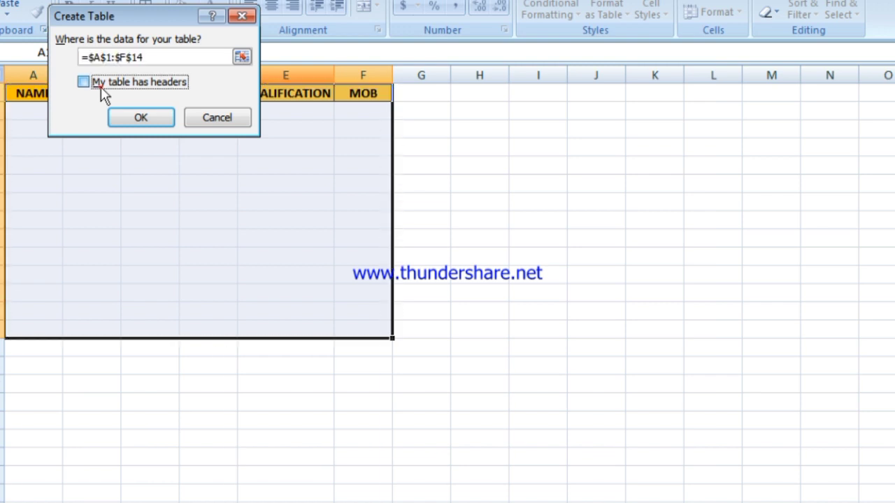
{"action": "left_click", "coordinate": [154, 124]}
{"action": "left_click", "coordinate": [262, 150]}
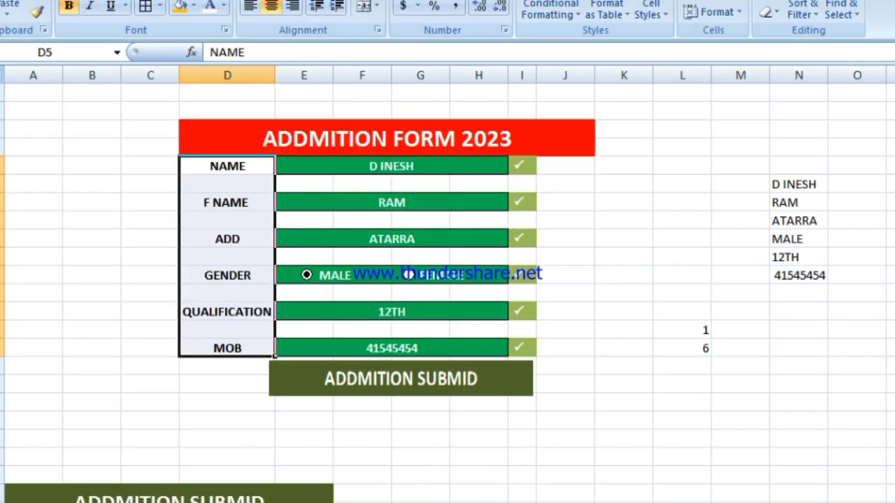
Step: Start recording a new macro stored in This Workbook via View > Macros > Record Macro
{"action": "left_click", "coordinate": [618, 442]}
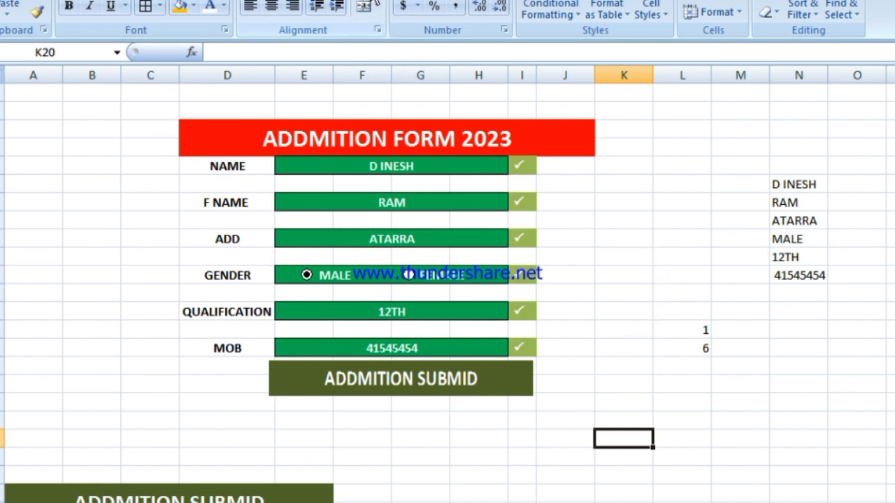
{"action": "key", "text": "alt+w"}
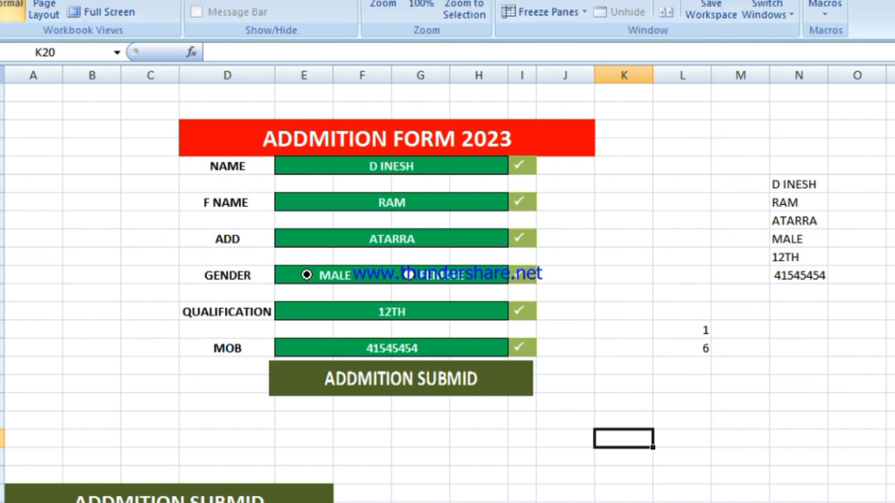
{"action": "left_click", "coordinate": [834, 21]}
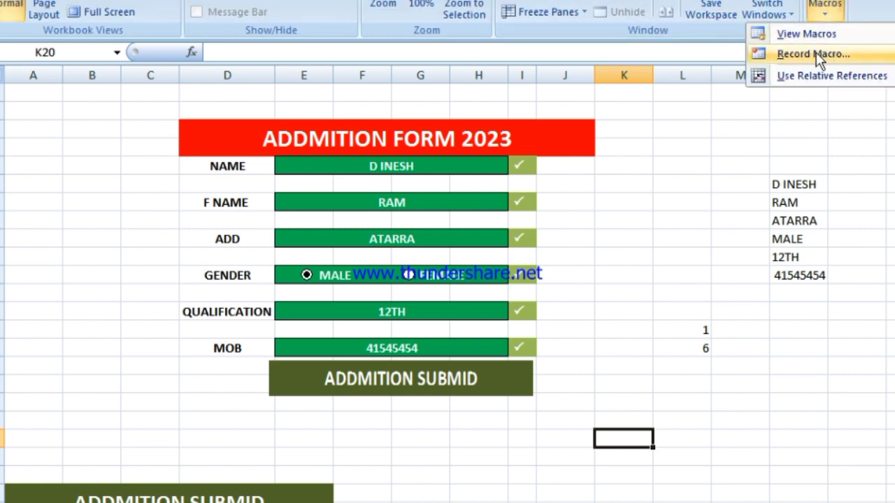
{"action": "left_click", "coordinate": [813, 54]}
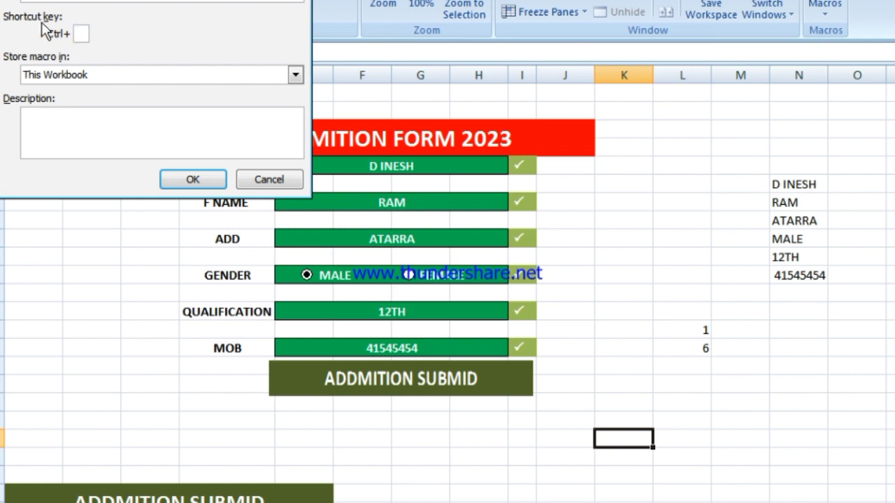
{"action": "left_click", "coordinate": [202, 184]}
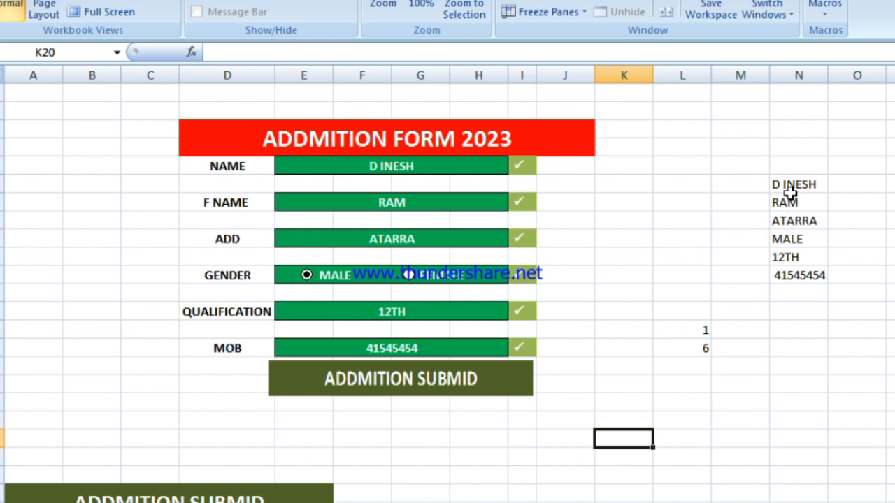
Step: Copy the collected form values in N5:N10 and move on to a blank sheet
{"action": "left_click_drag", "start_coordinate": [790, 183], "coordinate": [793, 272]}
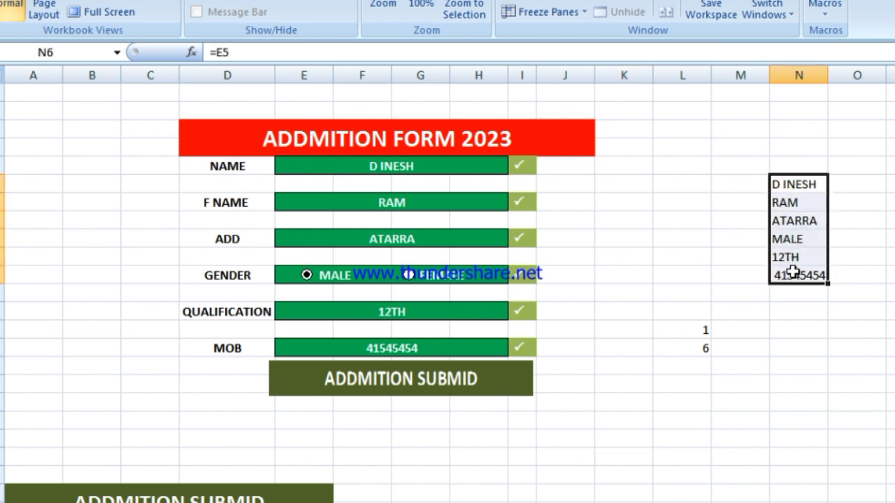
{"action": "key", "text": "ctrl+c"}
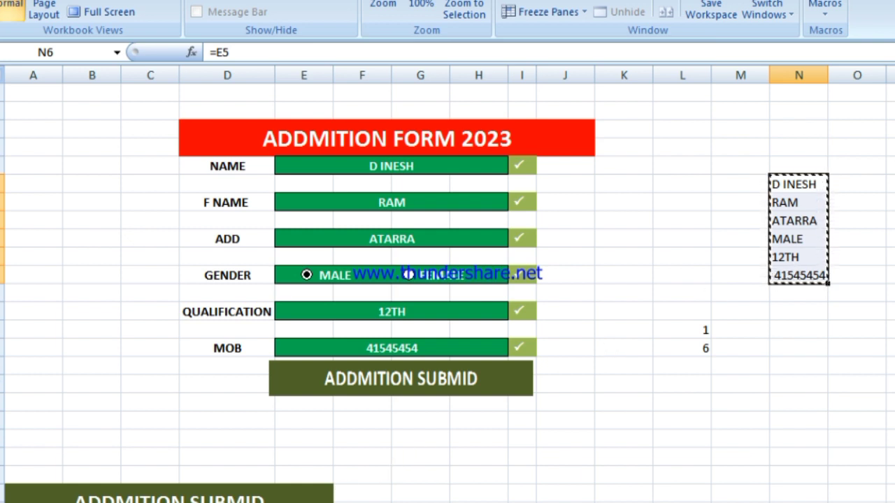
{"action": "key", "text": "ctrl+Page_Down"}
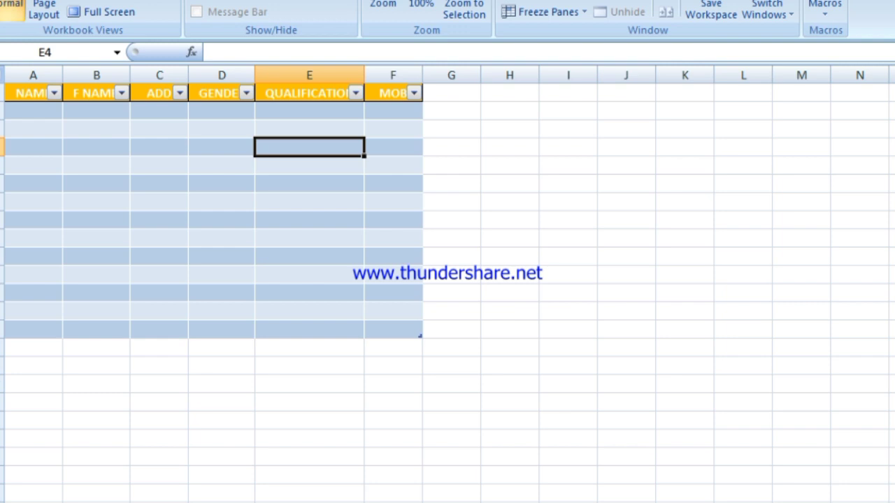
{"action": "key", "text": "ctrl+Page_Down"}
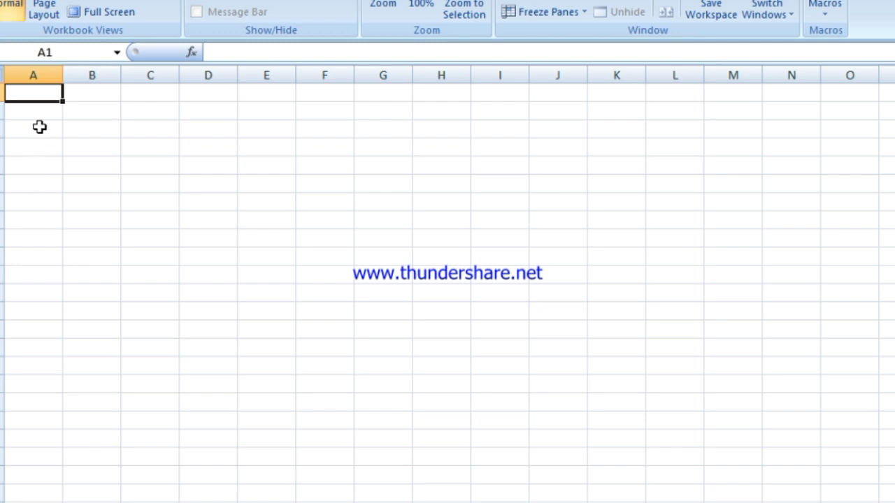
Step: Paste the copied values into A1 as transposed values, copy A1:F1, and return to the table sheet
{"action": "right_click", "coordinate": [31, 94]}
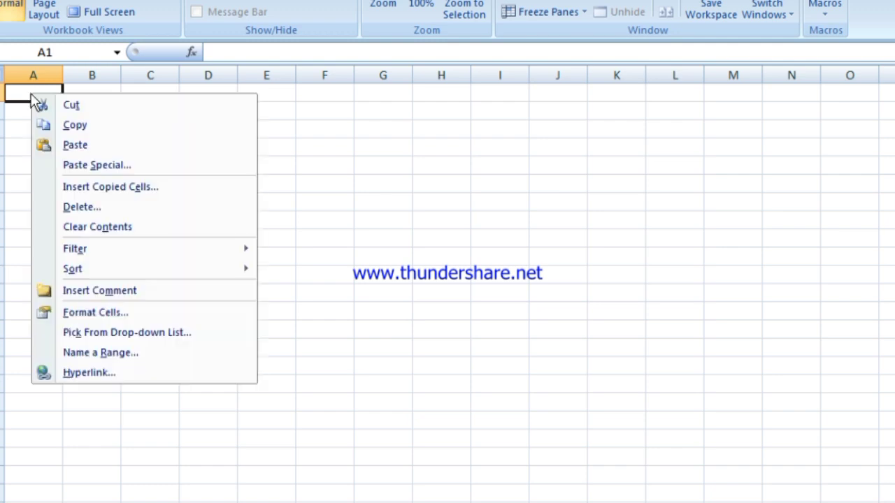
{"action": "left_click", "coordinate": [74, 168]}
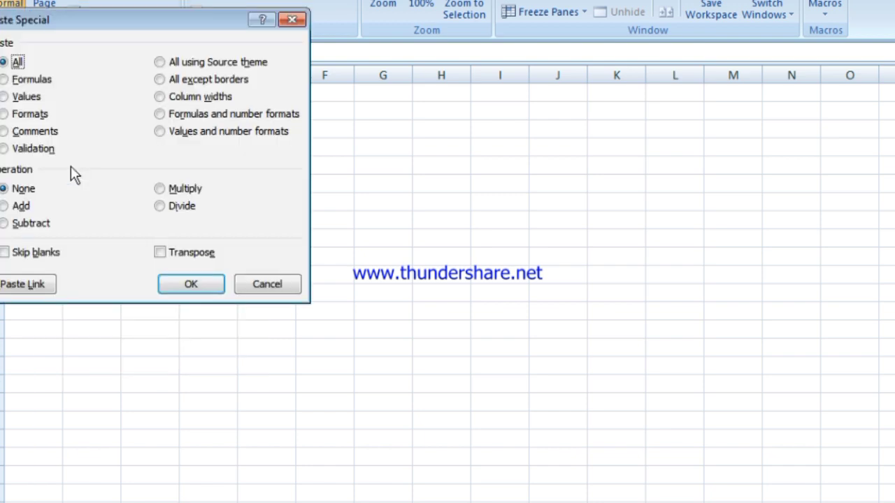
{"action": "left_click", "coordinate": [28, 97]}
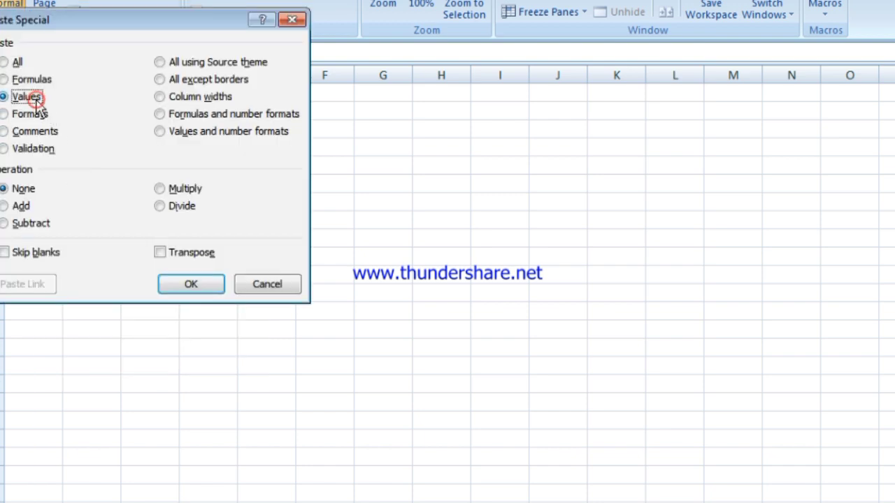
{"action": "left_click", "coordinate": [167, 256]}
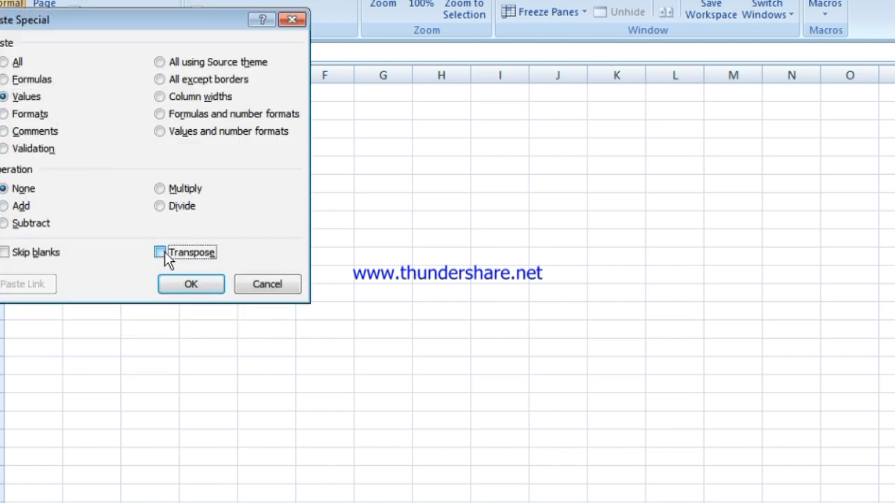
{"action": "left_click", "coordinate": [182, 287]}
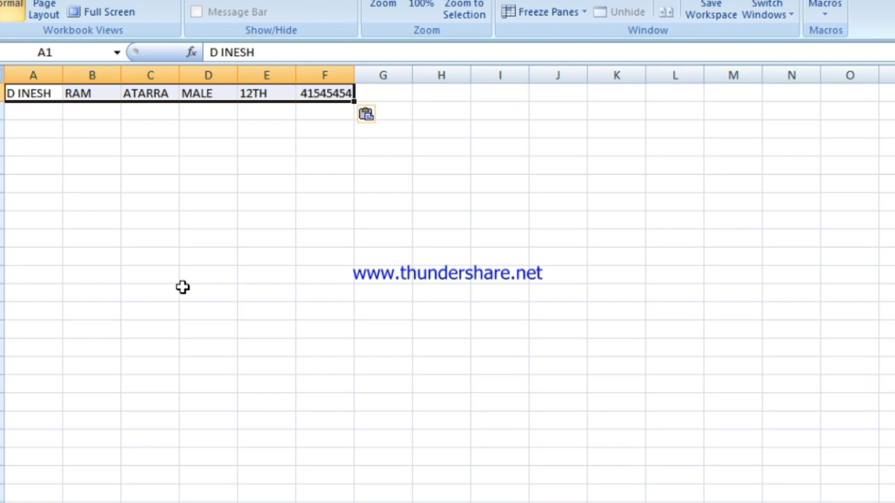
{"action": "key", "text": "ctrl+c"}
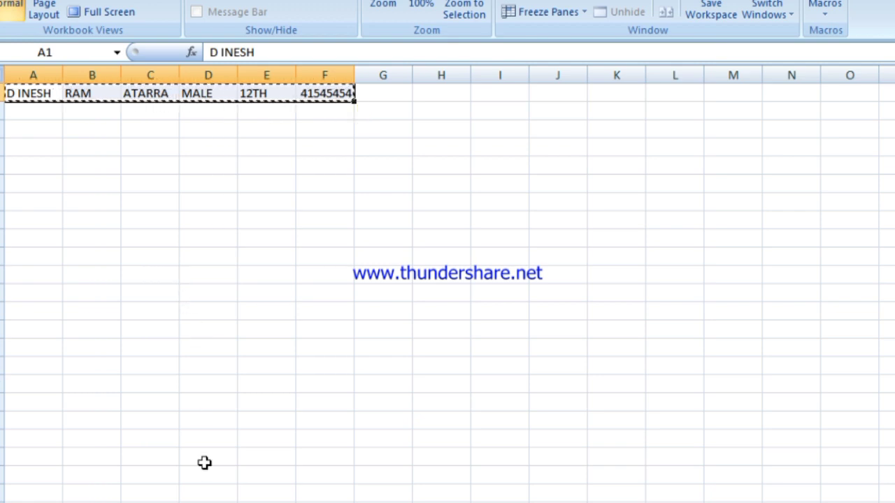
{"action": "key", "text": "ctrl+Page_Down"}
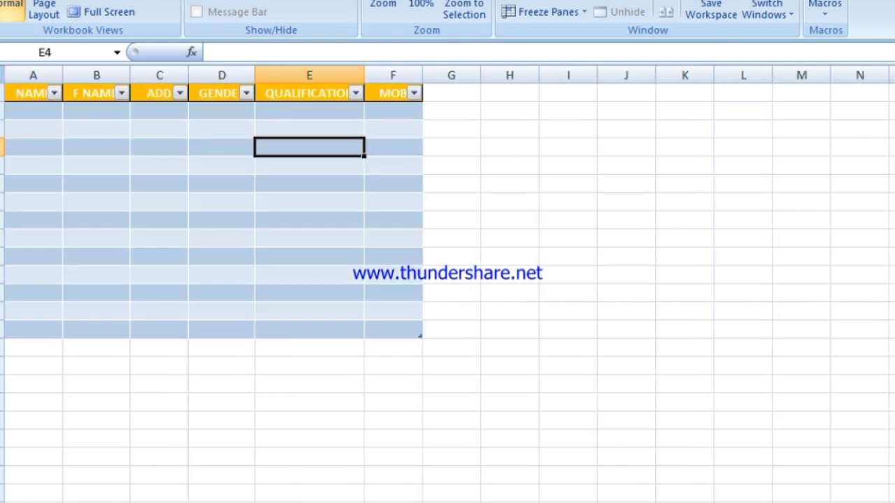
Step: Paste the copied entry into table row 2 at A2, then go back to the admission form sheet
{"action": "left_click", "coordinate": [23, 112]}
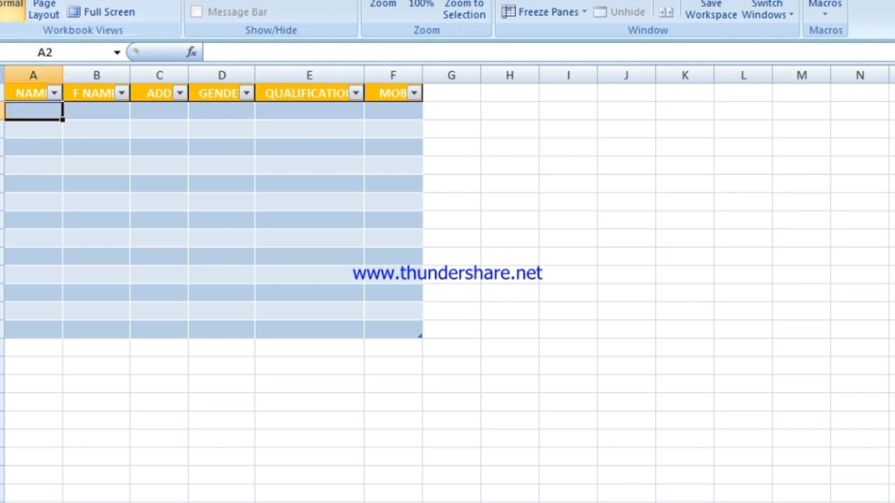
{"action": "left_click", "coordinate": [42, 0]}
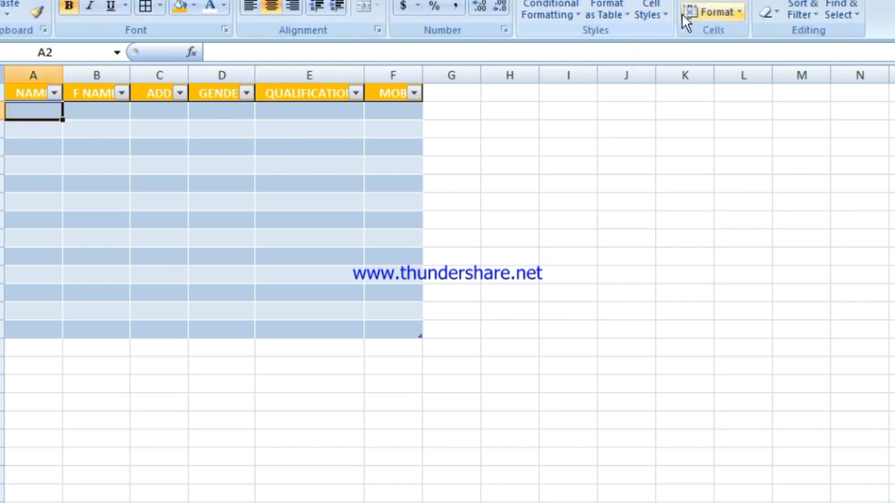
{"action": "key", "text": "ctrl+v"}
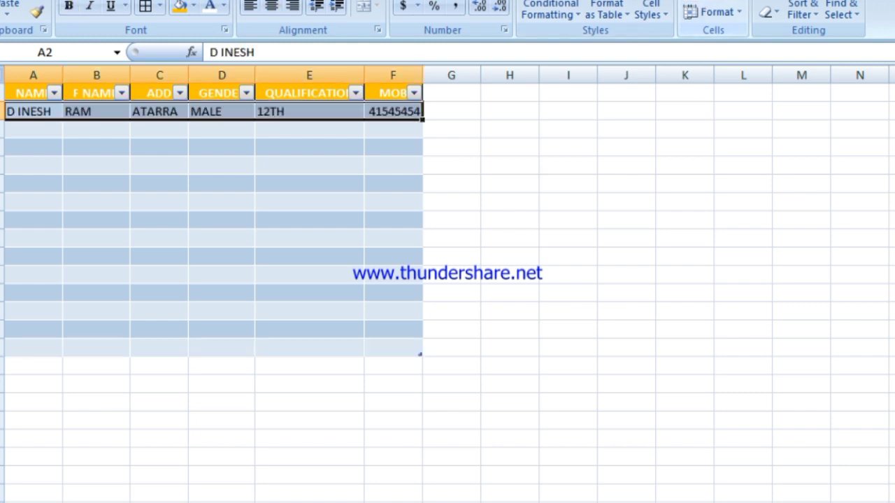
{"action": "key", "text": "alt+h"}
{"action": "key", "text": "i"}
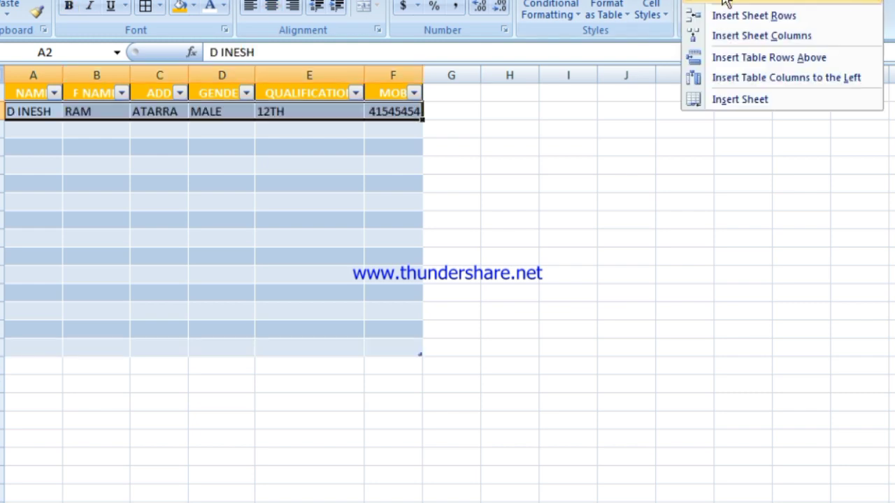
{"action": "left_click", "coordinate": [204, 152]}
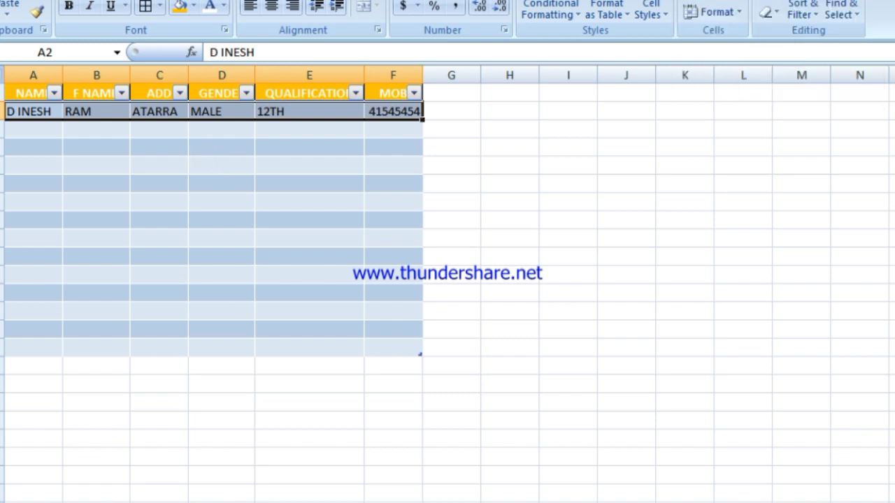
{"action": "key", "text": "ctrl+Page_Up"}
Step: Clear the NAME, F NAME, ADD, QUALIFICATION and MOB entry fields so they show empty and red
{"action": "left_click", "coordinate": [272, 312]}
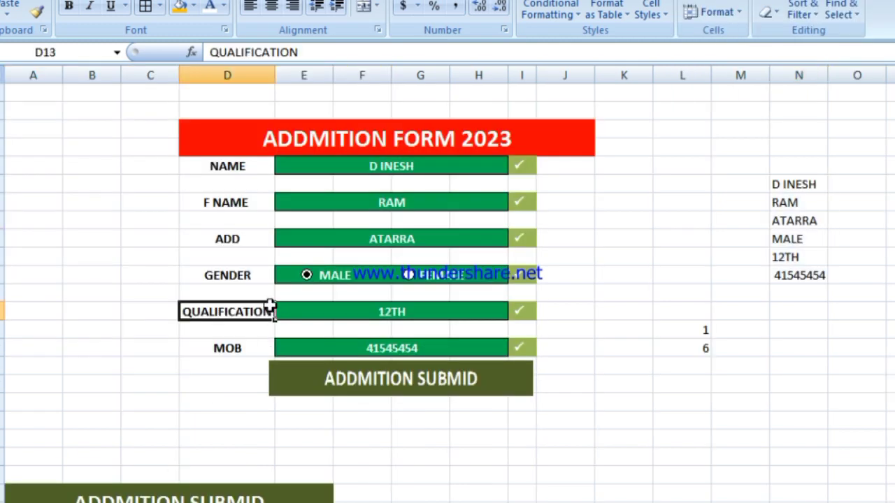
{"action": "left_click", "coordinate": [305, 166]}
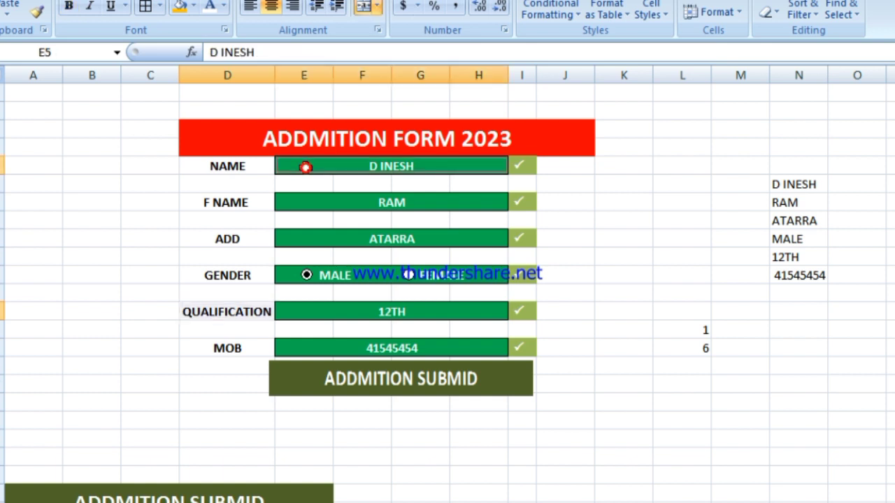
{"action": "left_click", "coordinate": [325, 202]}
{"action": "left_click", "coordinate": [330, 239]}
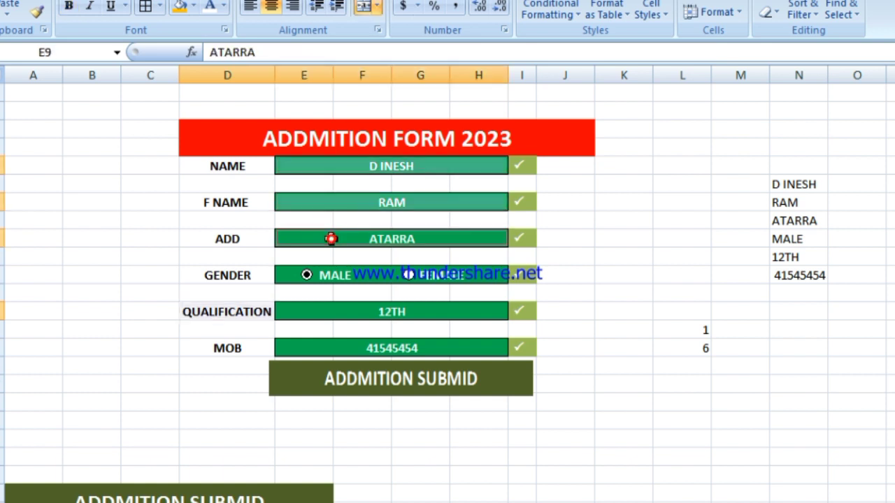
{"action": "left_click", "coordinate": [341, 309]}
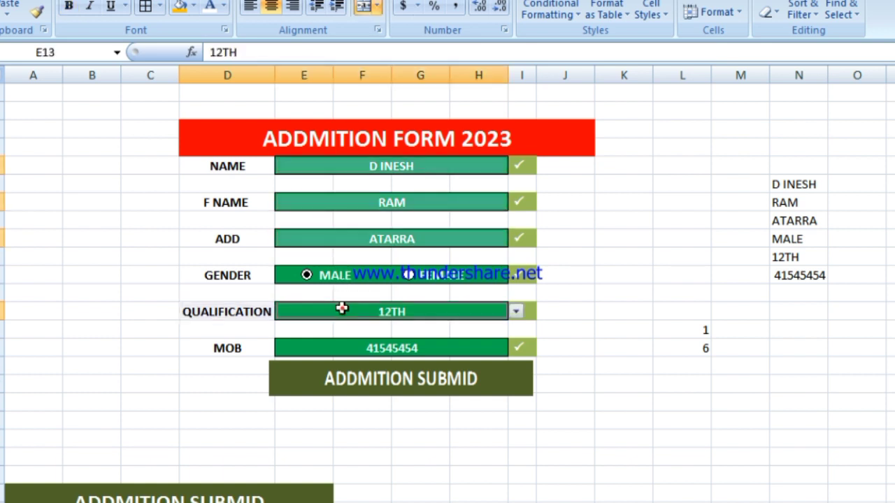
{"action": "left_click", "coordinate": [355, 349]}
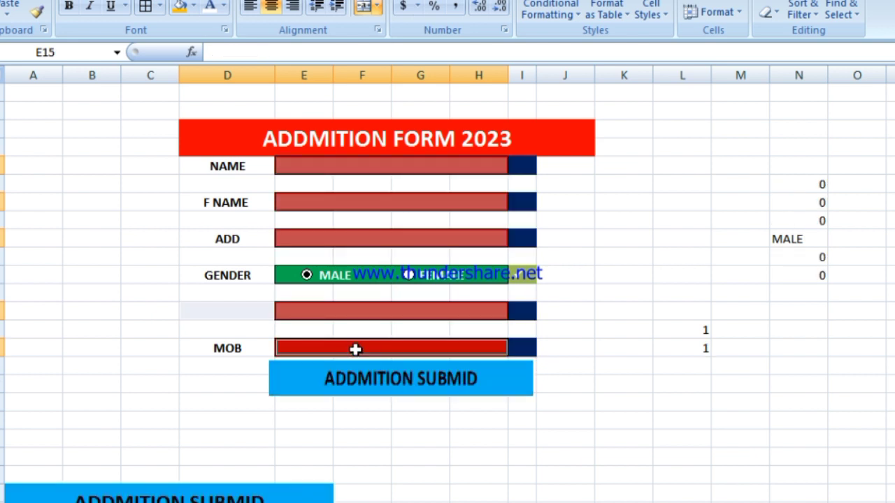
{"action": "left_click", "coordinate": [618, 308]}
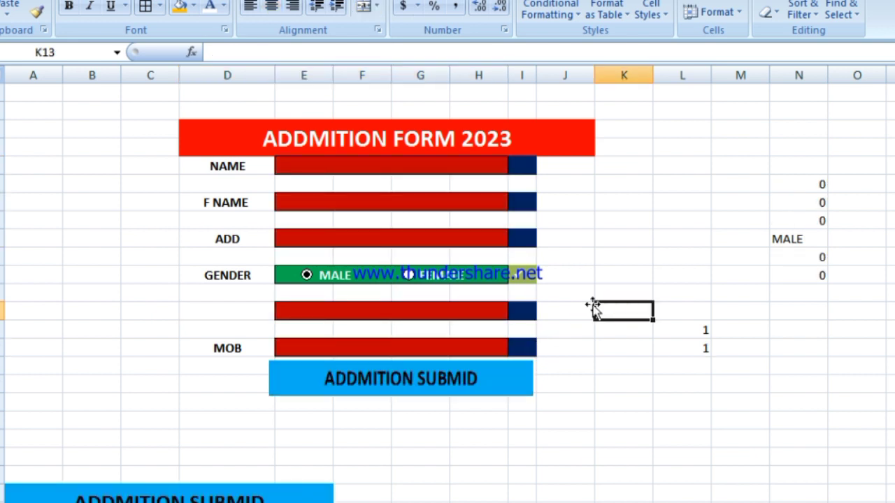
{"action": "key", "text": "alt+w"}
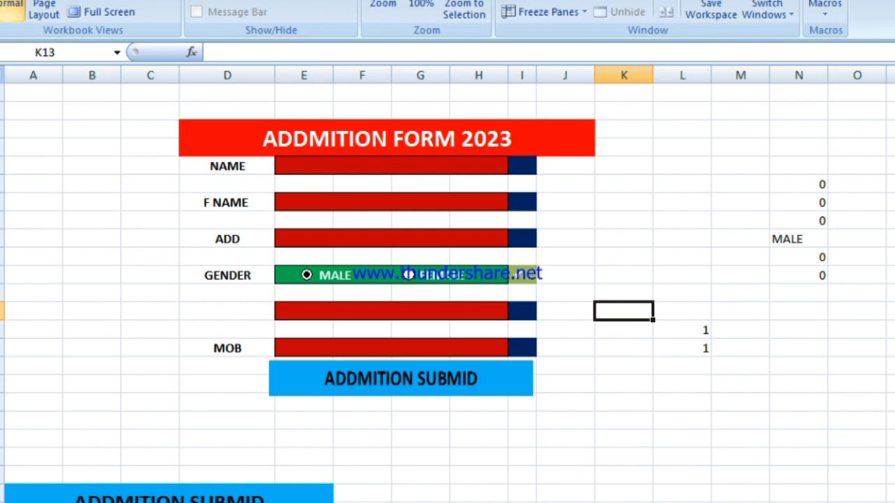
Step: Stop the macro recording, then select the ADDMITION SUBMID picture
{"action": "left_click", "coordinate": [826, 13]}
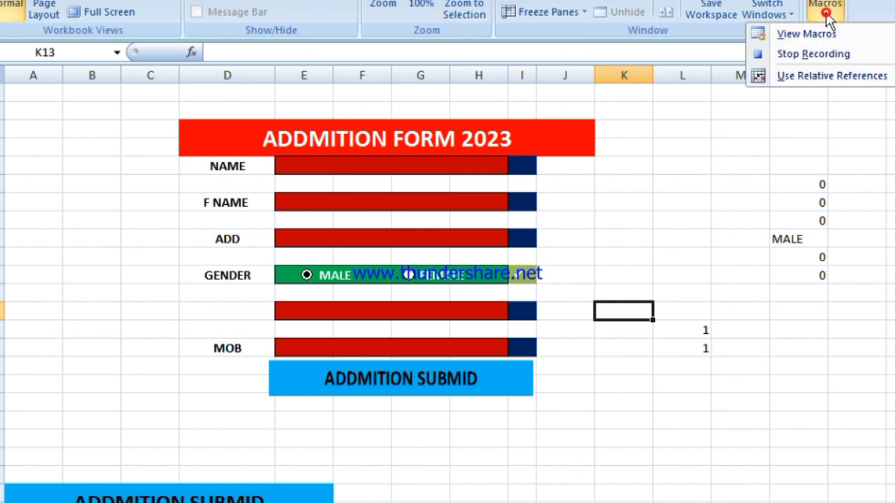
{"action": "left_click", "coordinate": [824, 52]}
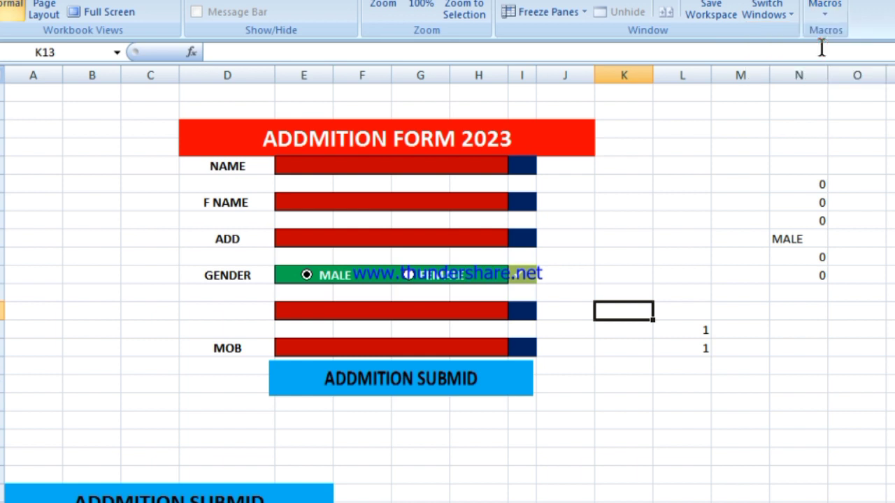
{"action": "left_click", "coordinate": [626, 278]}
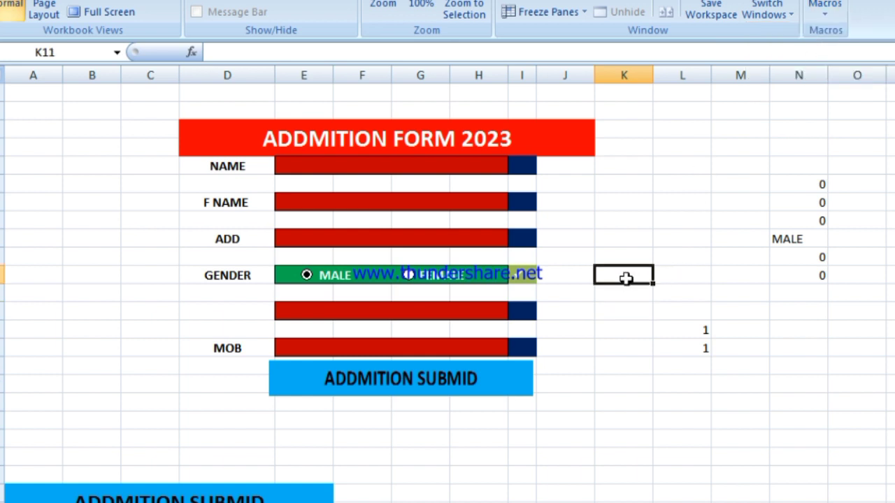
{"action": "left_click", "coordinate": [448, 389]}
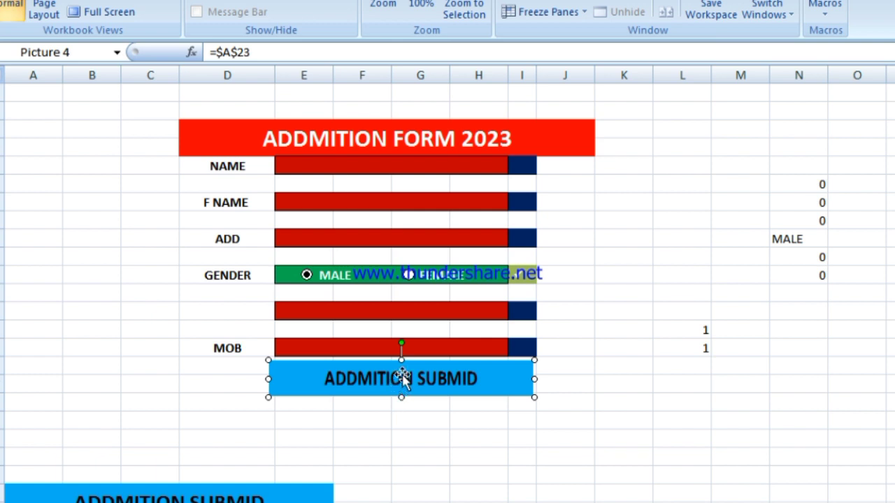
Step: Assign the workbook's existing macro to the ADDMITION SUBMID picture button
{"action": "right_click", "coordinate": [404, 383]}
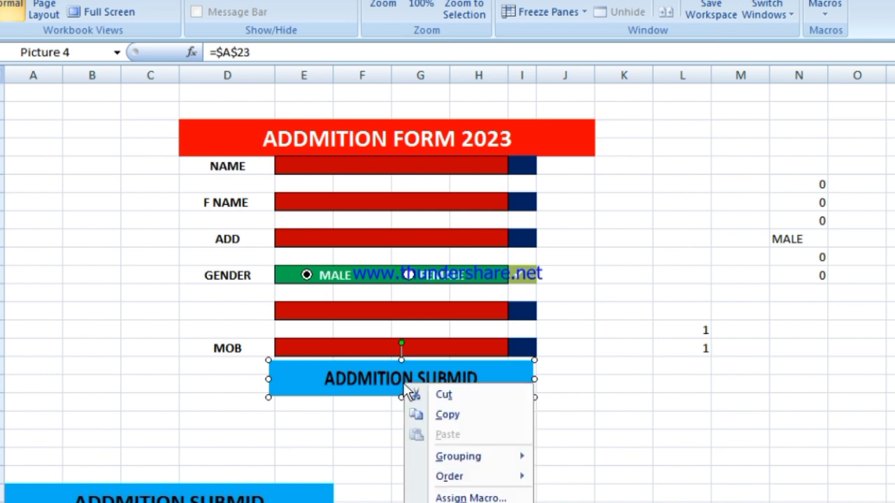
{"action": "left_click", "coordinate": [452, 497]}
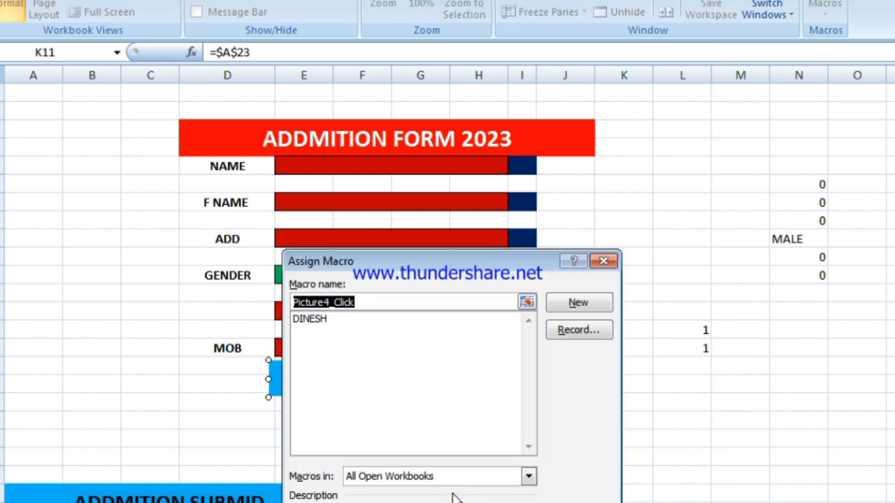
{"action": "left_click", "coordinate": [323, 322]}
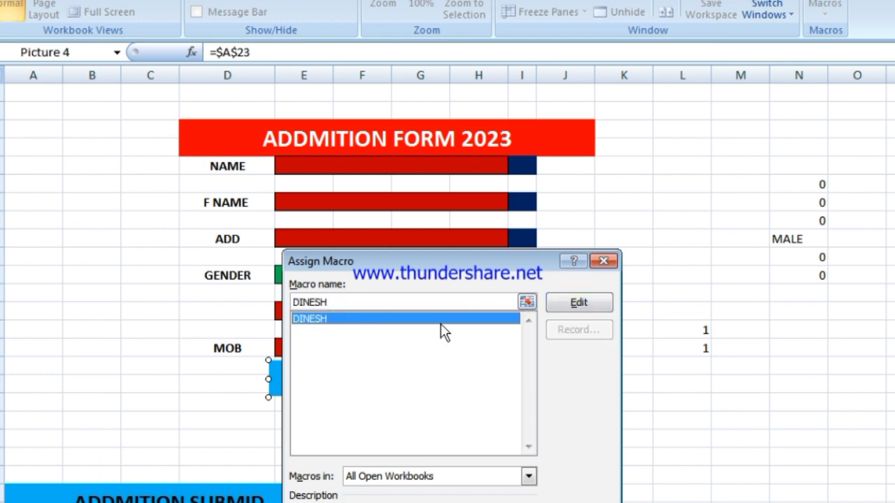
{"action": "key", "text": "Return"}
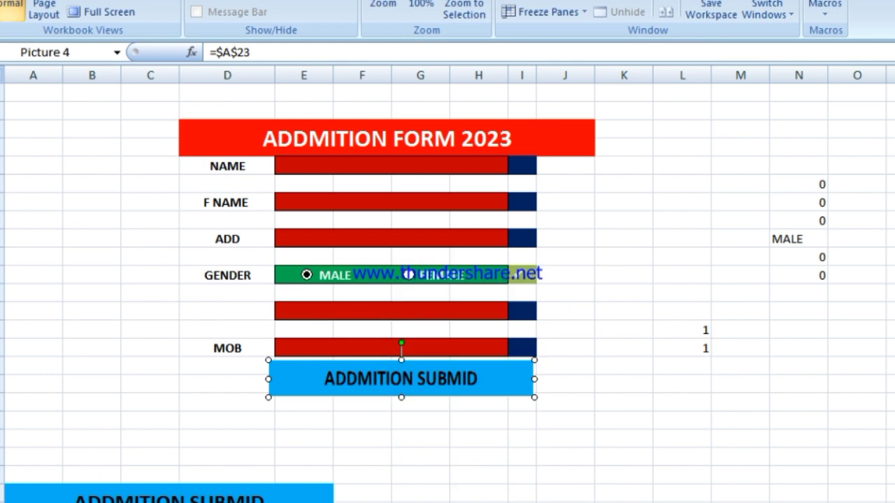
Step: Select the NAME field and glance at the data table sheet before returning to the form
{"action": "left_click", "coordinate": [429, 456]}
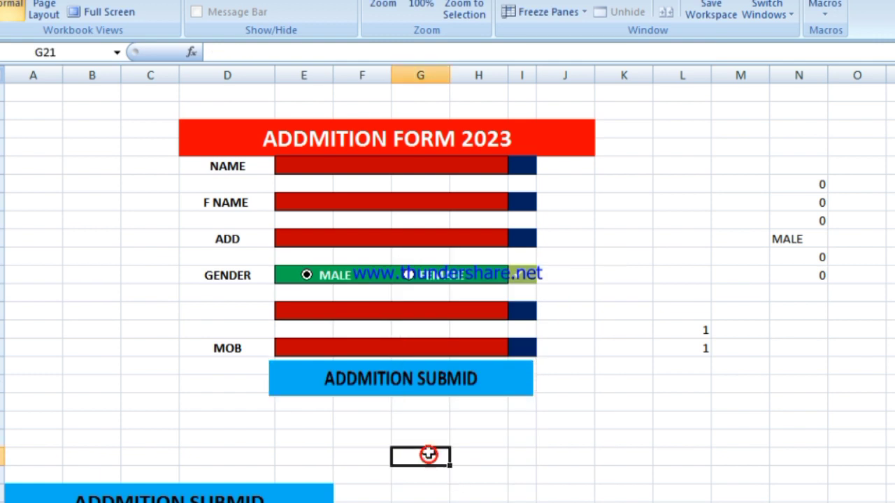
{"action": "left_click", "coordinate": [358, 162]}
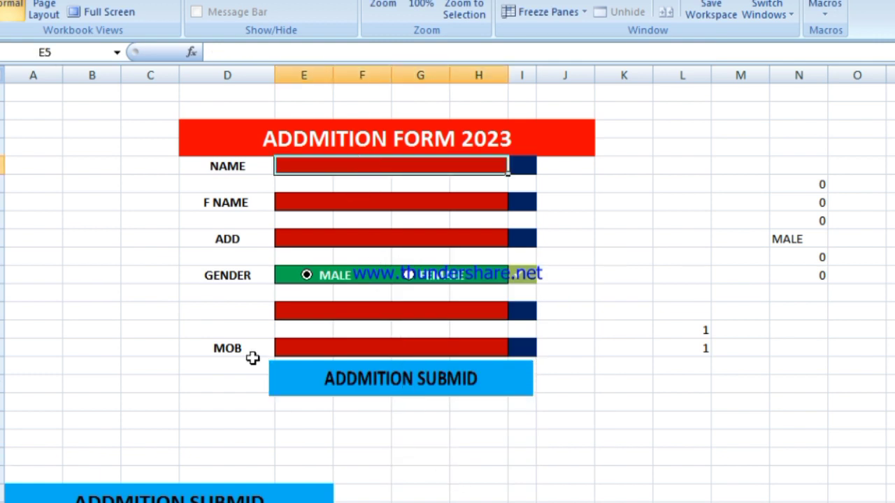
{"action": "key", "text": "ctrl+Page_Down"}
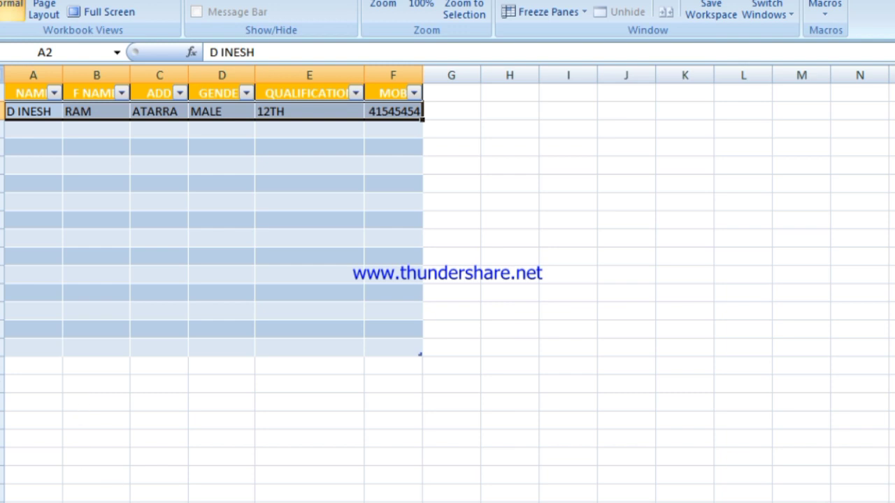
{"action": "key", "text": "ctrl+Page_Up"}
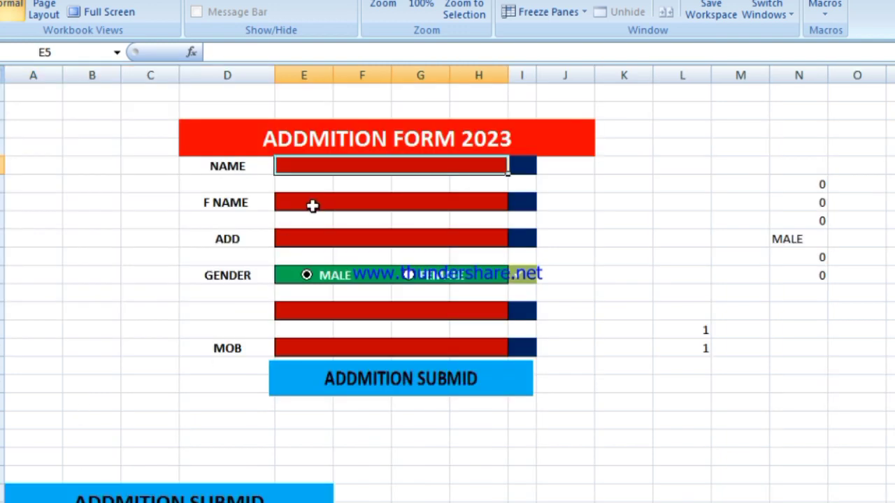
Step: Enter the student's name, father's name and address into the form fields
{"action": "type", "text": "MUKES"}
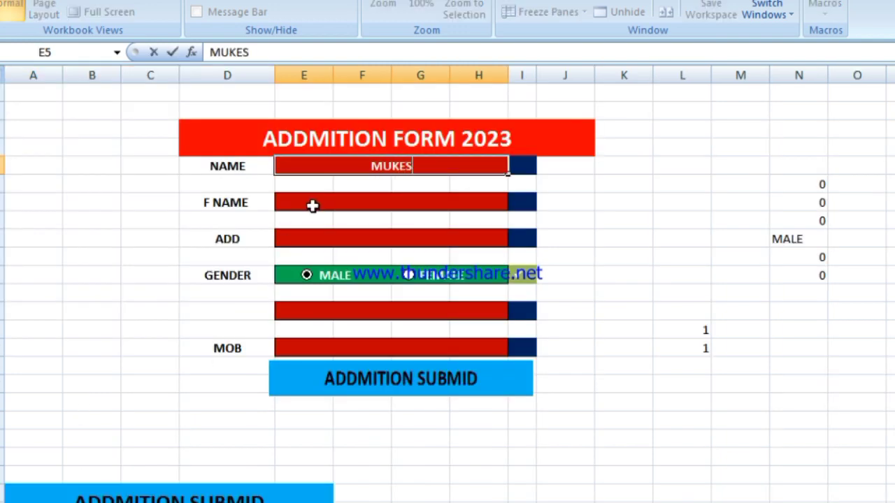
{"action": "type", "text": "H"}
{"action": "key", "text": "Return"}
{"action": "key", "text": "Return"}
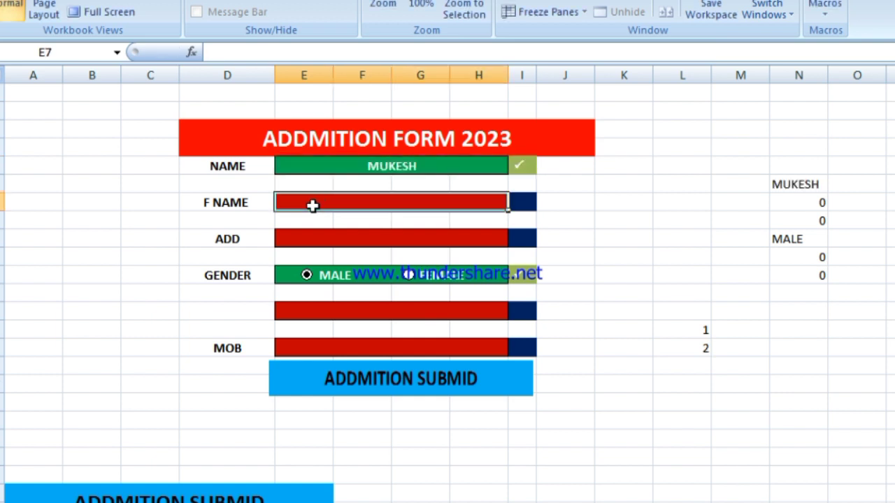
{"action": "type", "text": "PAV"}
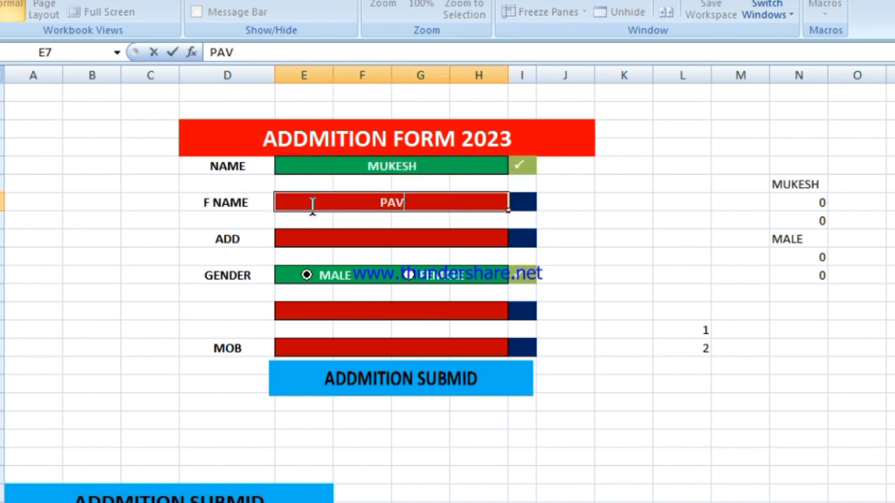
{"action": "type", "text": "AN"}
{"action": "key", "text": "Return"}
{"action": "key", "text": "Return"}
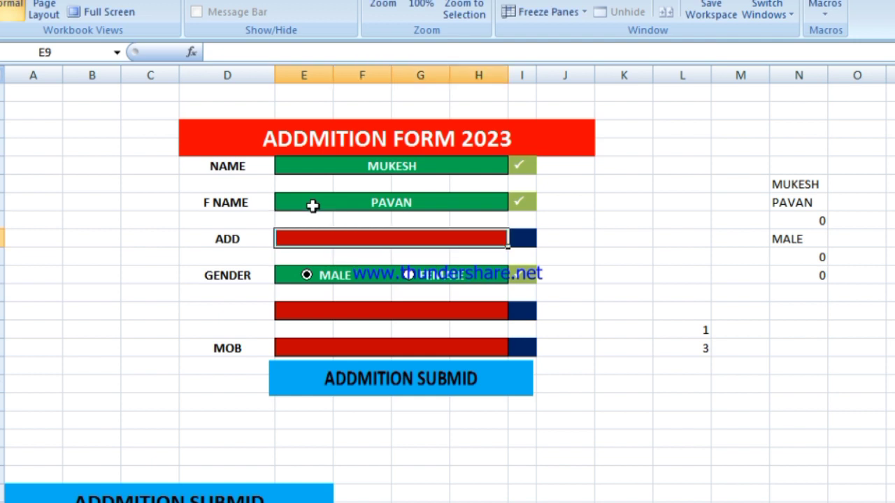
{"action": "type", "text": "A"}
{"action": "key", "text": "BackSpace"}
{"action": "type", "text": "BANDA"}
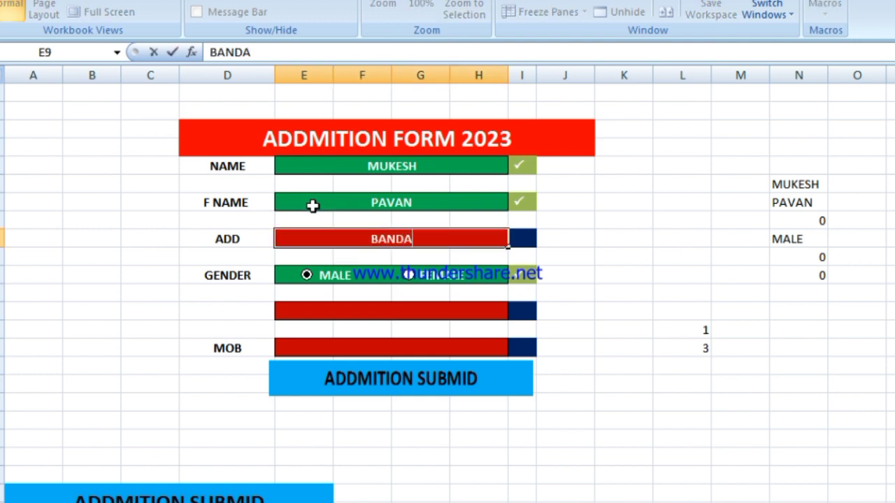
{"action": "key", "text": "Return"}
{"action": "key", "text": "Return"}
{"action": "key", "text": "Return"}
{"action": "key", "text": "Return"}
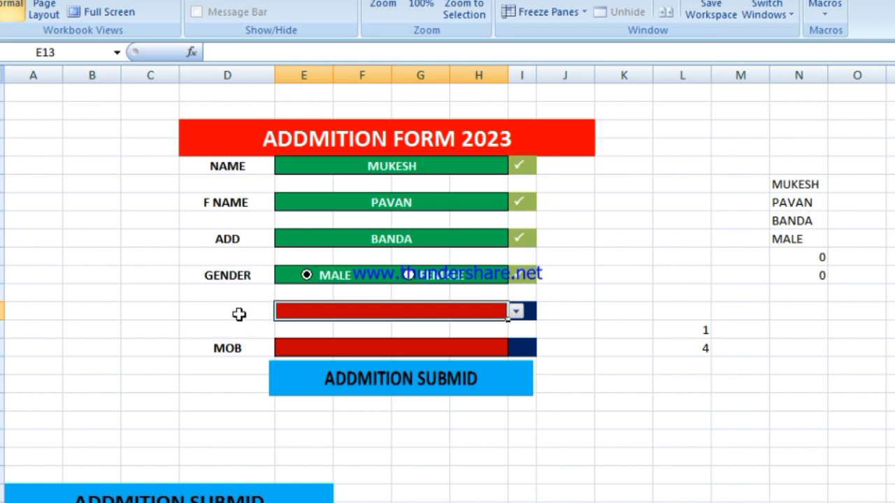
Step: Choose 12TH as qualification, enter the mobile number, and submit the form with ADDMITION SUBMID
{"action": "left_click", "coordinate": [516, 312]}
{"action": "left_click", "coordinate": [473, 350]}
{"action": "left_click", "coordinate": [367, 348]}
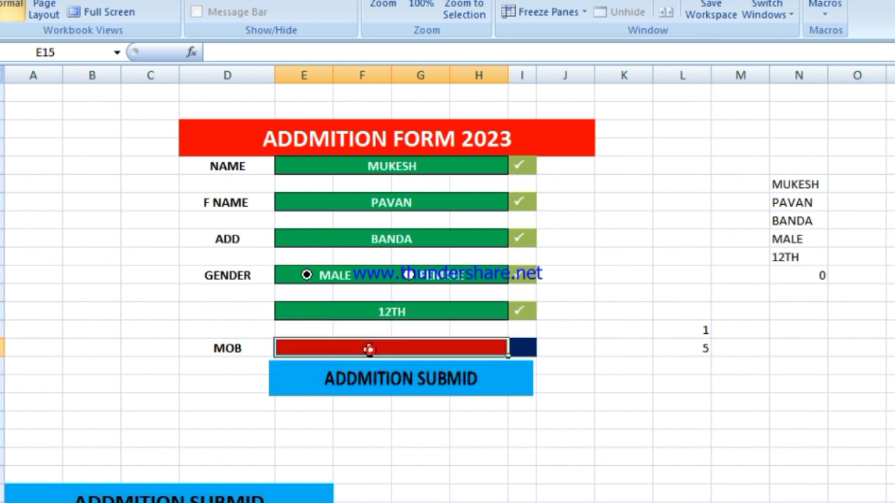
{"action": "type", "text": "54564545"}
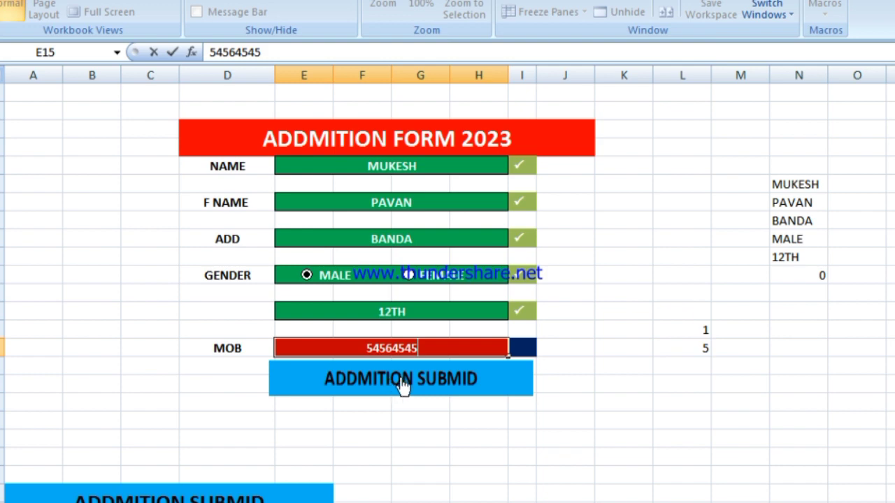
{"action": "key", "text": "Return"}
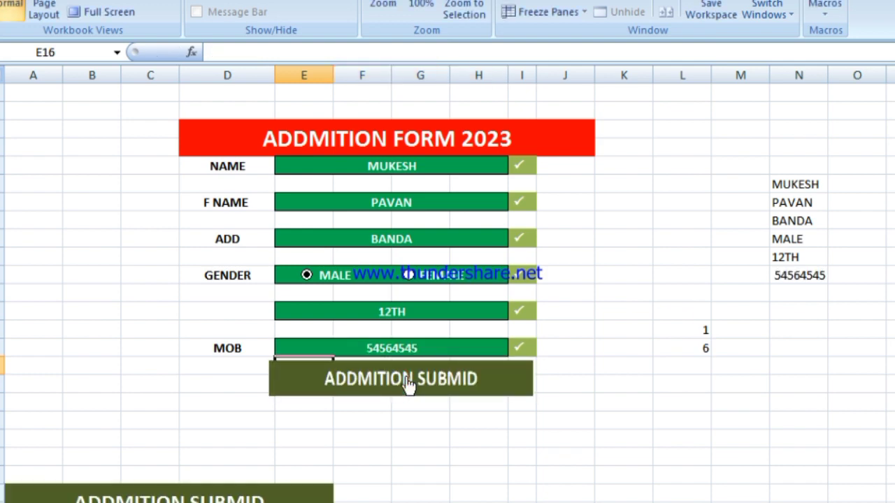
{"action": "left_click", "coordinate": [407, 381]}
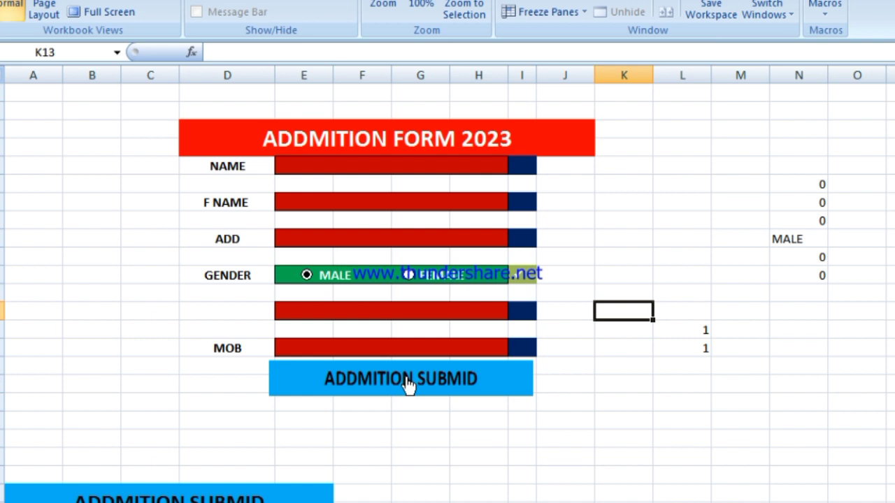
Step: Check the new record on the data sheet, then label cell D13 'QULIFICATION' on the form
{"action": "key", "text": "ctrl+Page_Down"}
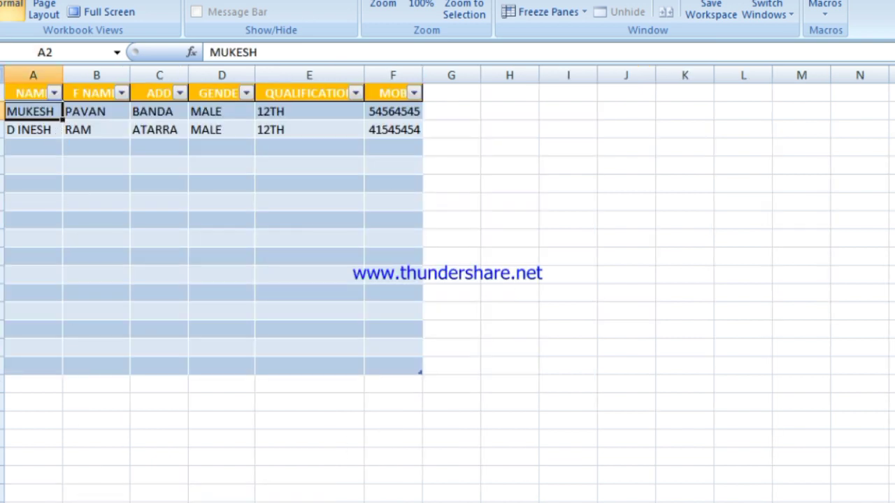
{"action": "key", "text": "ctrl+Page_Up"}
{"action": "left_click", "coordinate": [239, 311]}
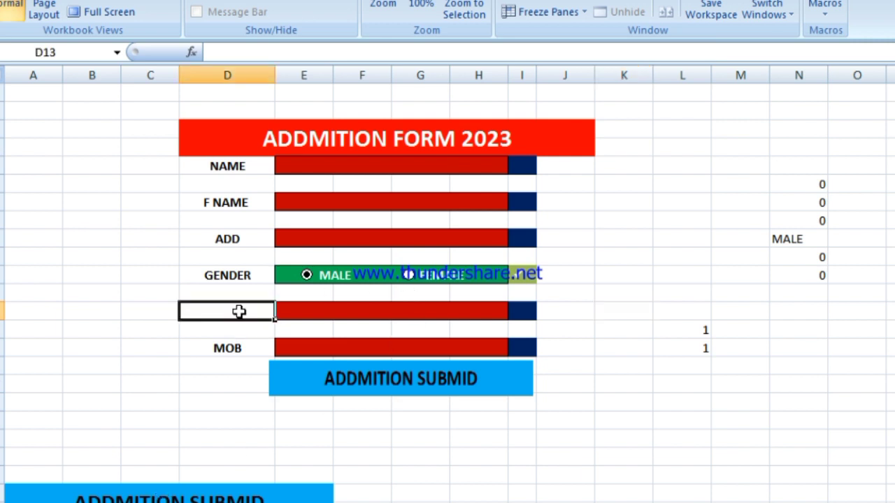
{"action": "type", "text": "QULIFI"}
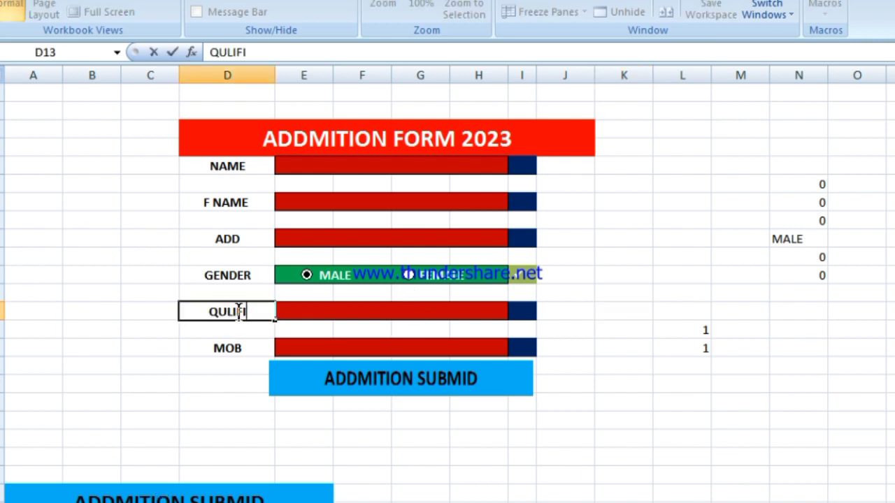
{"action": "type", "text": "CATION"}
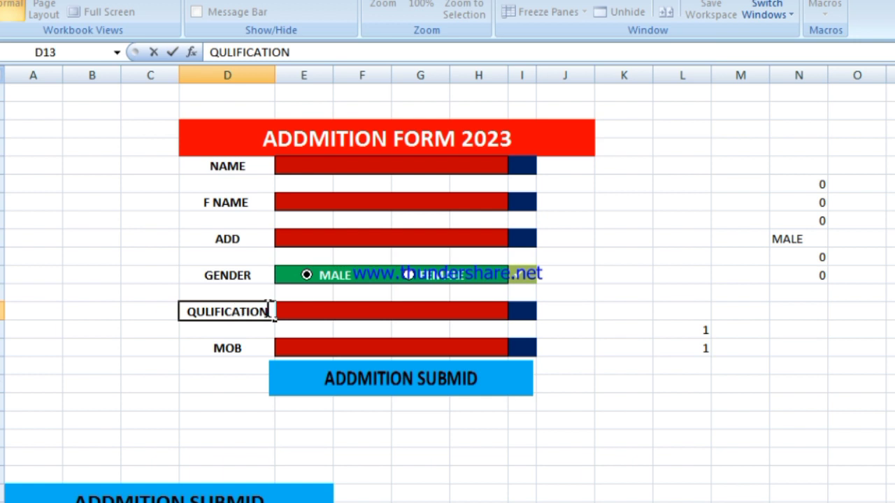
Step: Enter the second student's name, father's name and address into the form
{"action": "left_click", "coordinate": [324, 315]}
{"action": "left_click", "coordinate": [322, 170]}
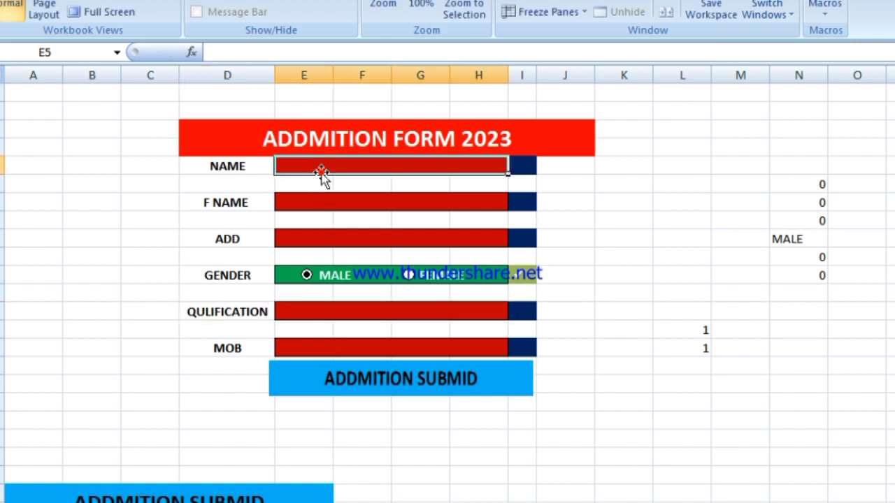
{"action": "type", "text": "AM"}
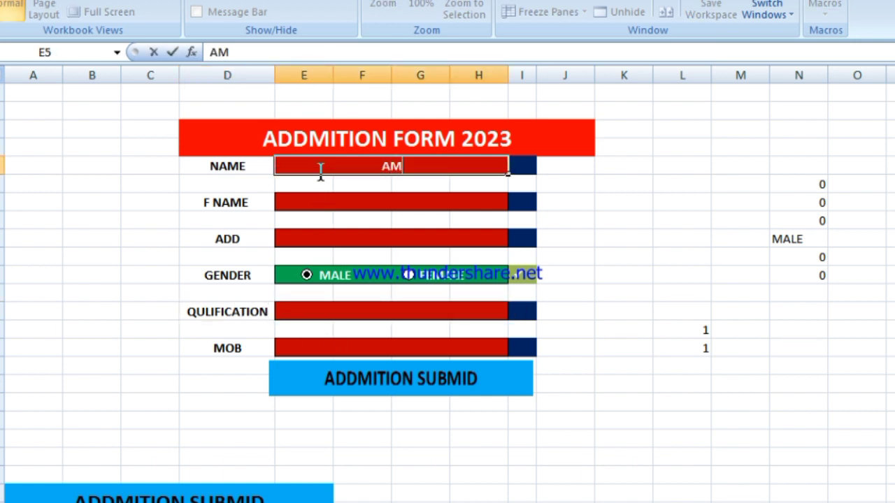
{"action": "type", "text": "AN"}
{"action": "key", "text": "Return"}
{"action": "key", "text": "Return"}
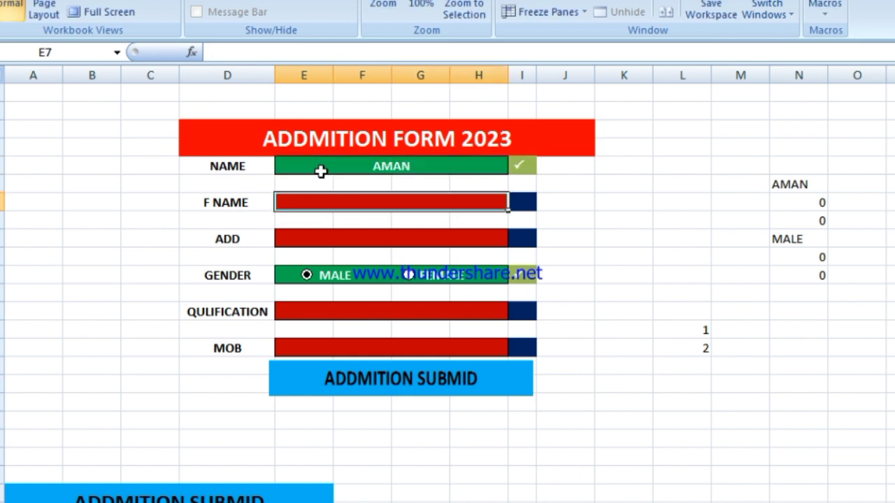
{"action": "type", "text": "SHIVA"}
{"action": "key", "text": "Return"}
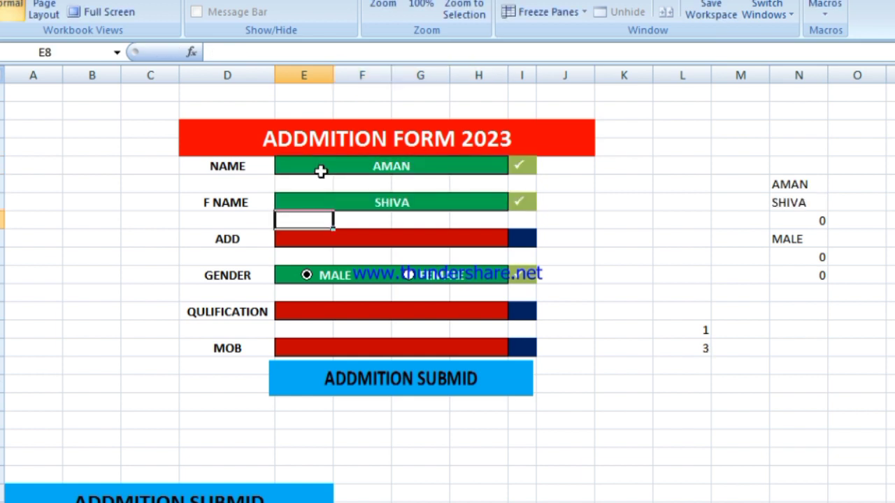
{"action": "key", "text": "Return"}
{"action": "type", "text": "NAR"}
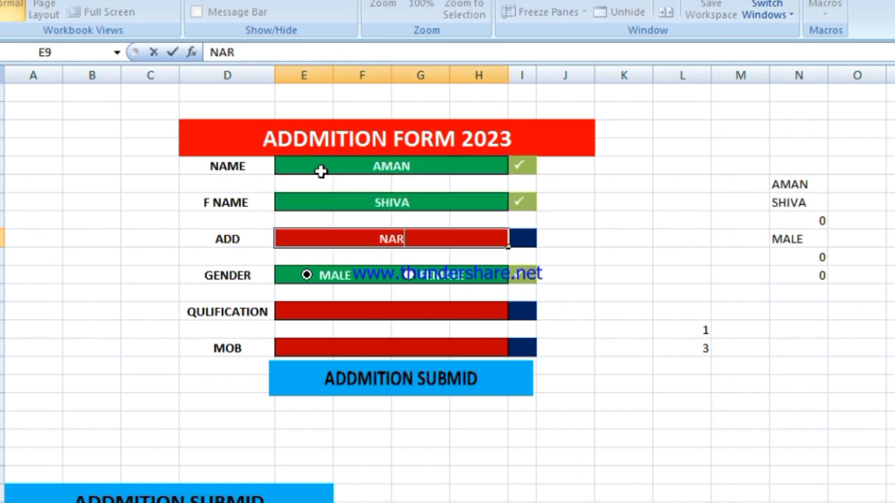
{"action": "type", "text": "AINI"}
{"action": "key", "text": "Return"}
{"action": "key", "text": "Return"}
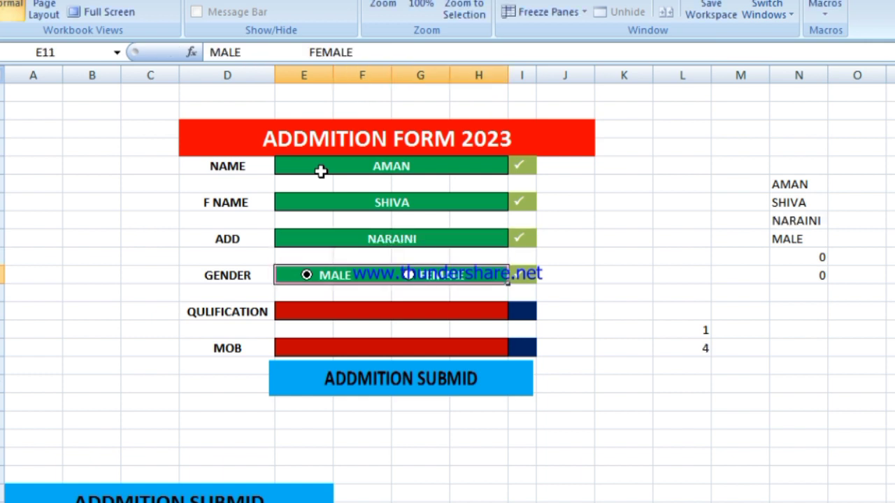
{"action": "key", "text": "Return"}
{"action": "key", "text": "Return"}
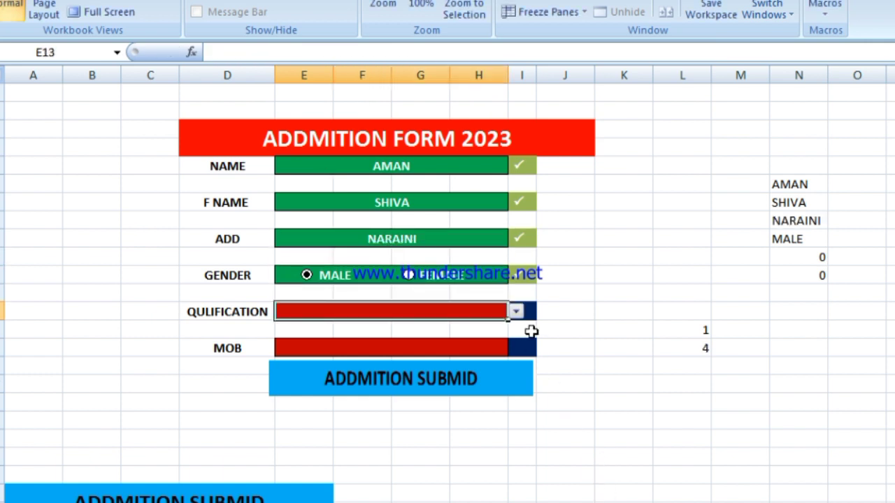
Step: Choose M.A as qualification, enter the mobile number, and submit the form
{"action": "left_click", "coordinate": [515, 311]}
{"action": "left_click", "coordinate": [475, 374]}
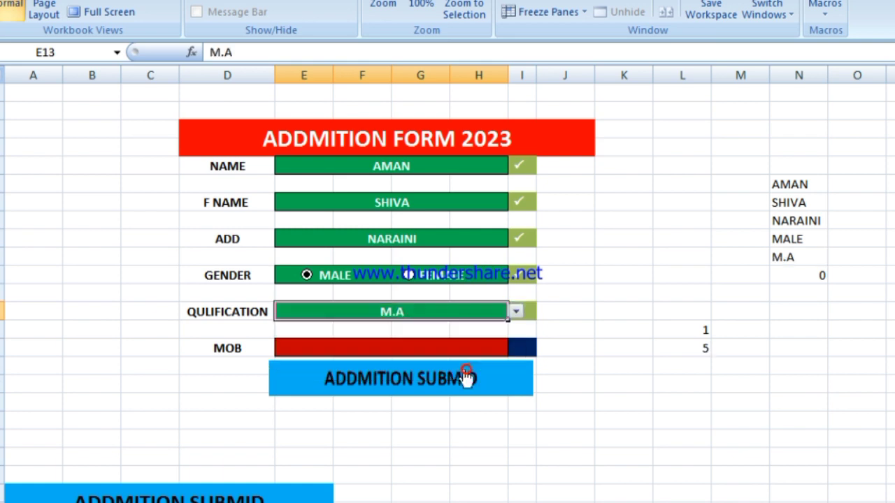
{"action": "left_click", "coordinate": [393, 346]}
{"action": "type", "text": "5264545"}
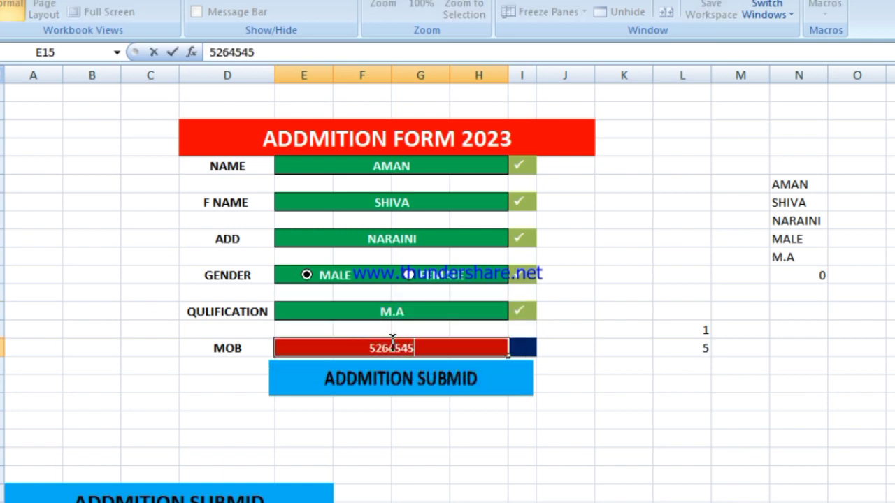
{"action": "key", "text": "Return"}
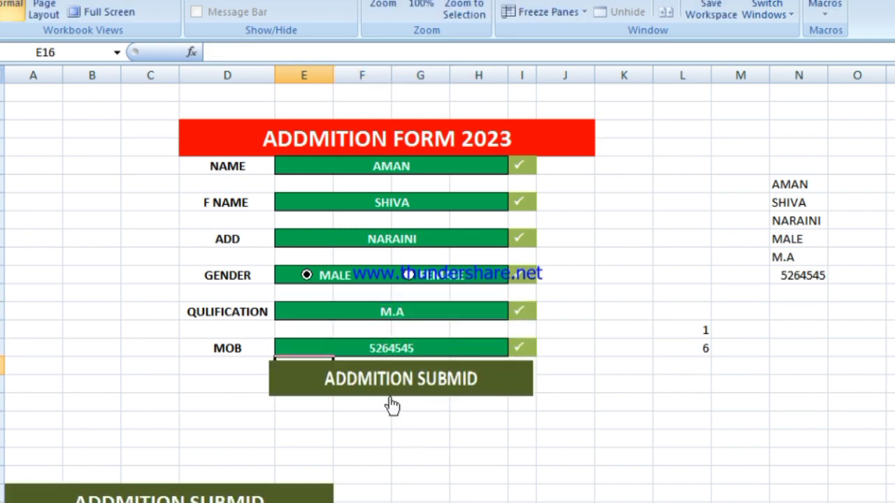
{"action": "left_click", "coordinate": [394, 383]}
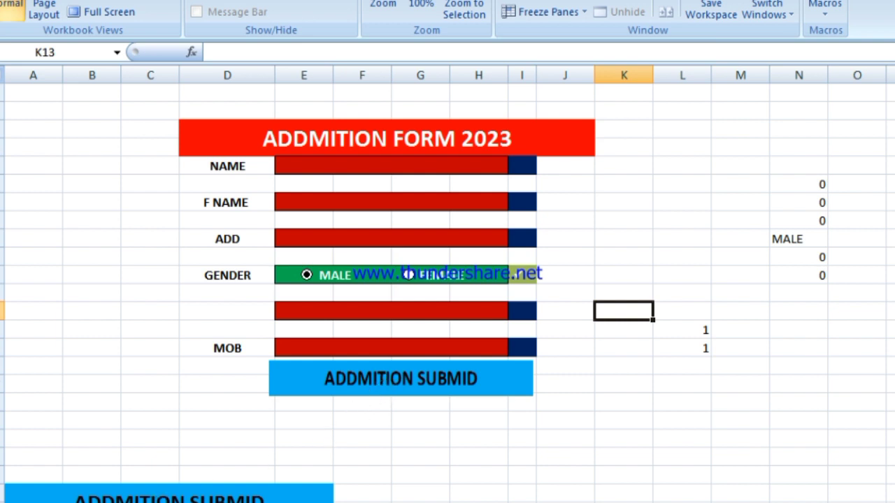